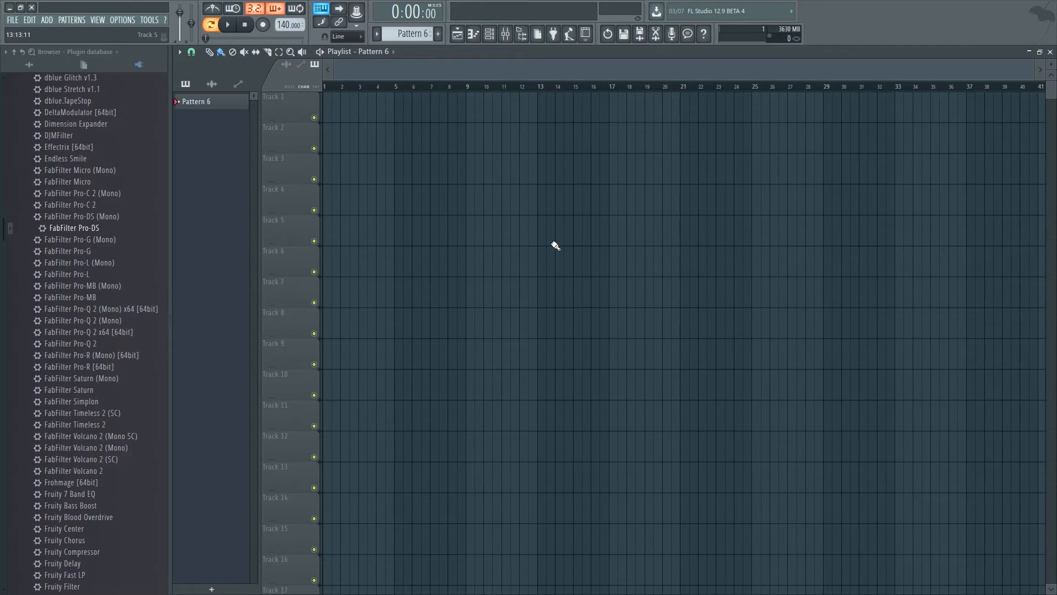
- Load FabFilter Pro-MB into slot 1 and FabFilter Pro-Q 2 into slot 3 of mixer Insert 31
{"action": "left_click", "coordinate": [506, 35]}
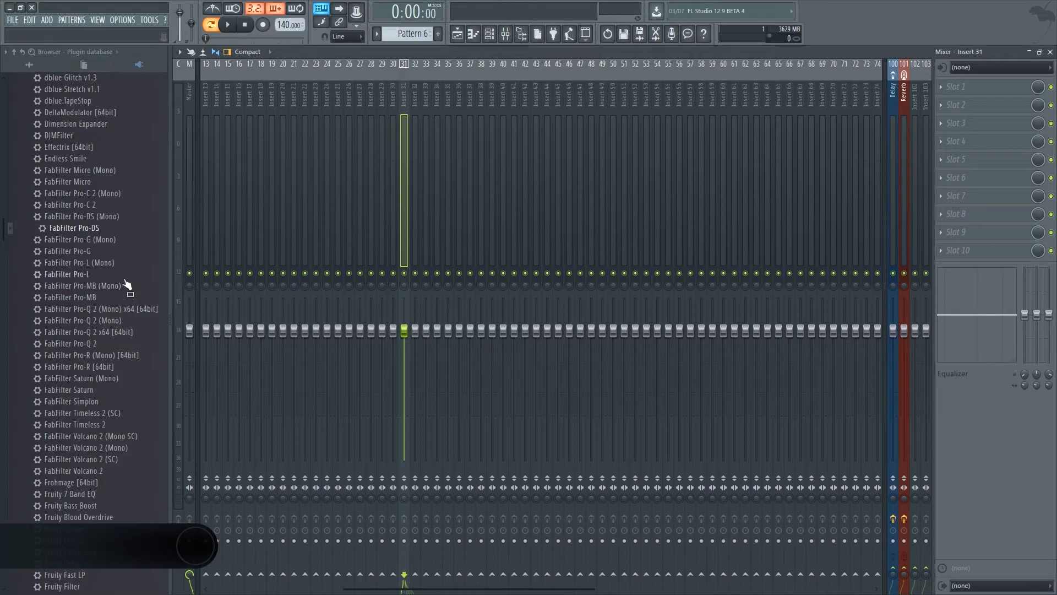
{"action": "left_click_drag", "start_coordinate": [104, 298], "coordinate": [964, 118]}
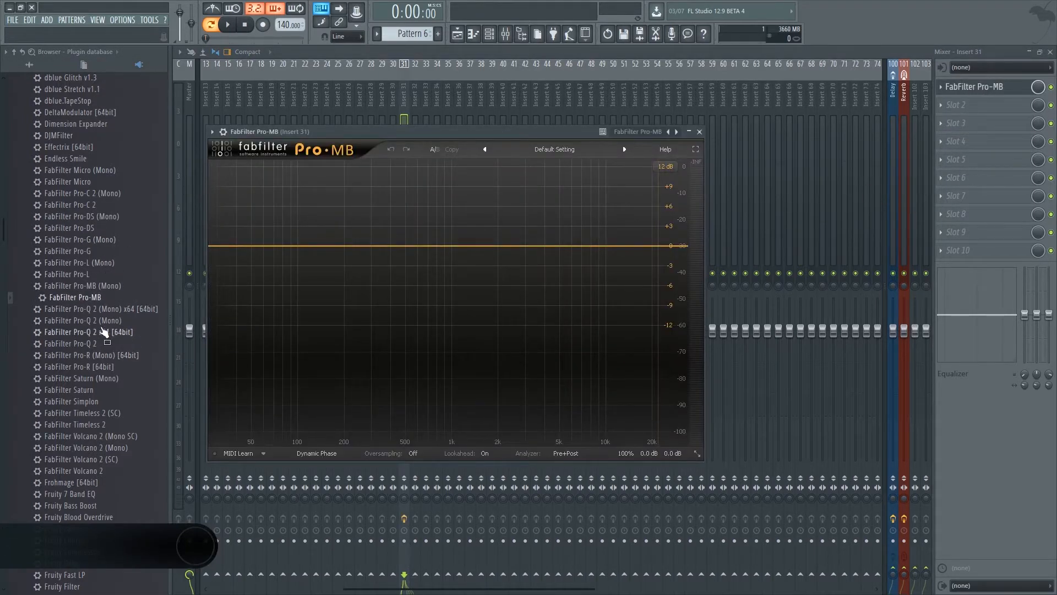
{"action": "left_click_drag", "start_coordinate": [108, 344], "coordinate": [969, 123]}
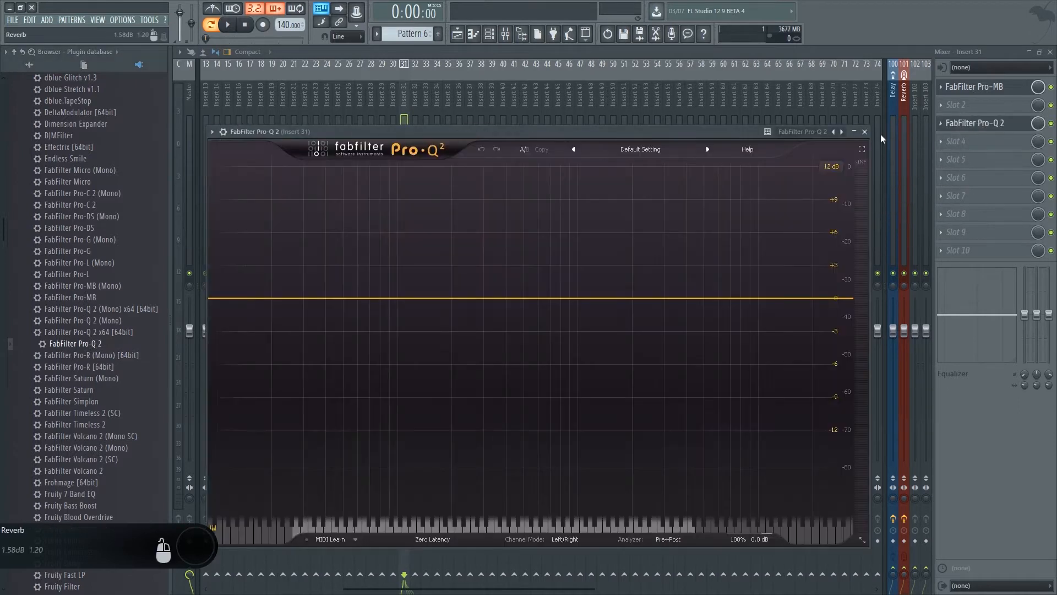
- Place the SATELLITES - PIANO sample at the start of Track 1 in the playlist
{"action": "left_click", "coordinate": [17, 70]}
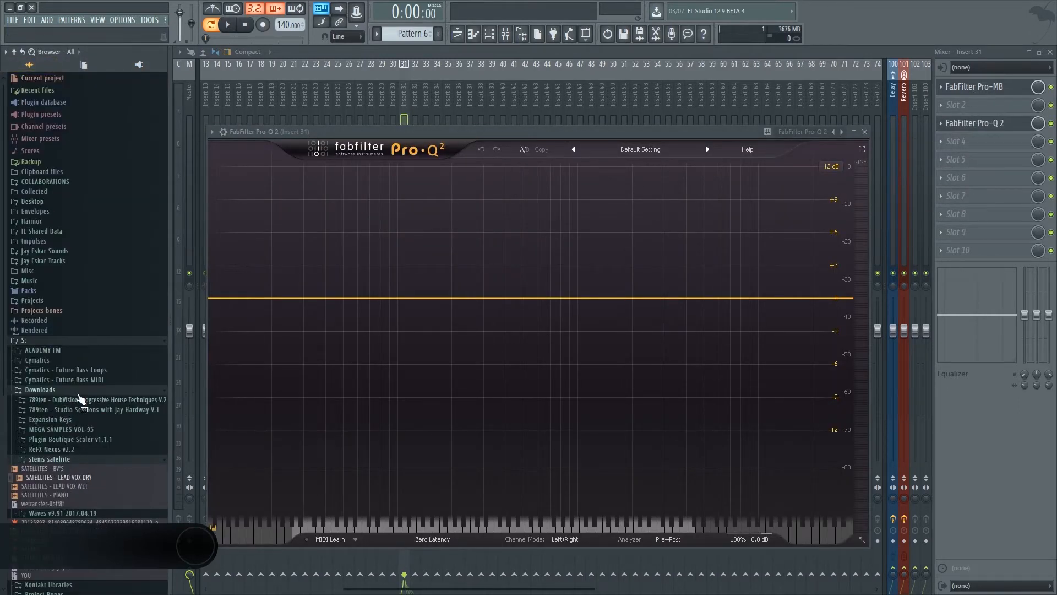
{"action": "key", "text": "F5"}
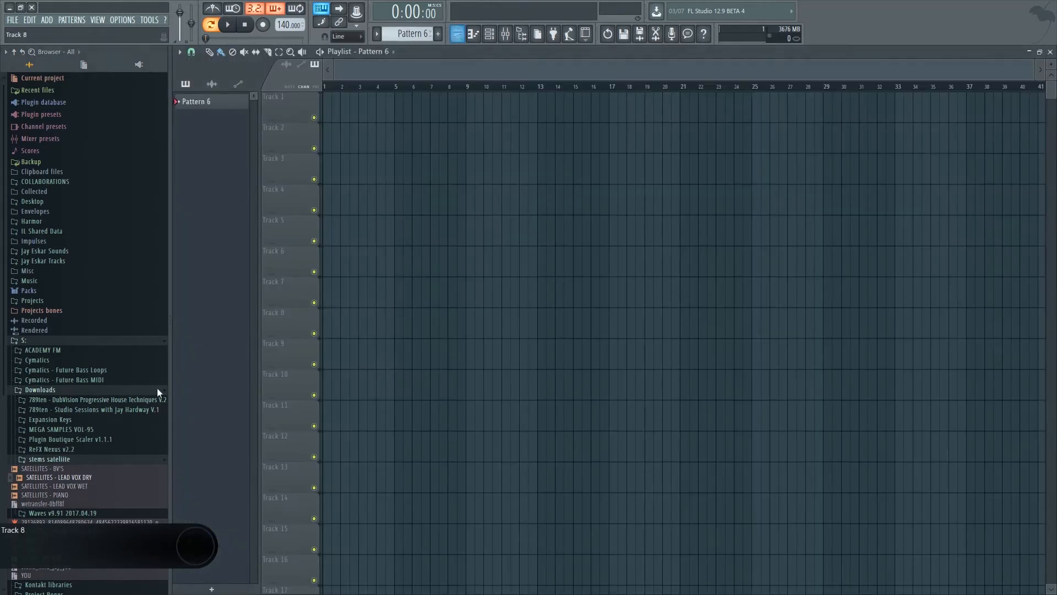
{"action": "left_click_drag", "start_coordinate": [71, 486], "coordinate": [328, 110]}
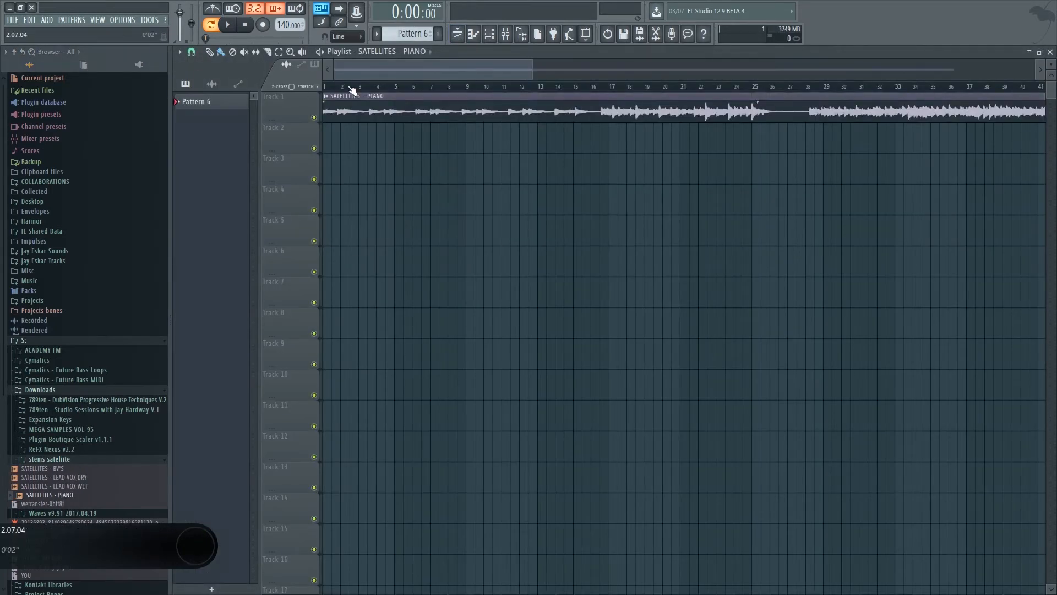
{"action": "scroll", "coordinate": [421, 80], "scroll_direction": "down", "scroll_amount": 3}
- Play the piano clip and check Pro-Q 2 and Pro-MB on Insert 31 for incoming signal
{"action": "key", "text": "space"}
{"action": "left_click", "coordinate": [505, 34]}
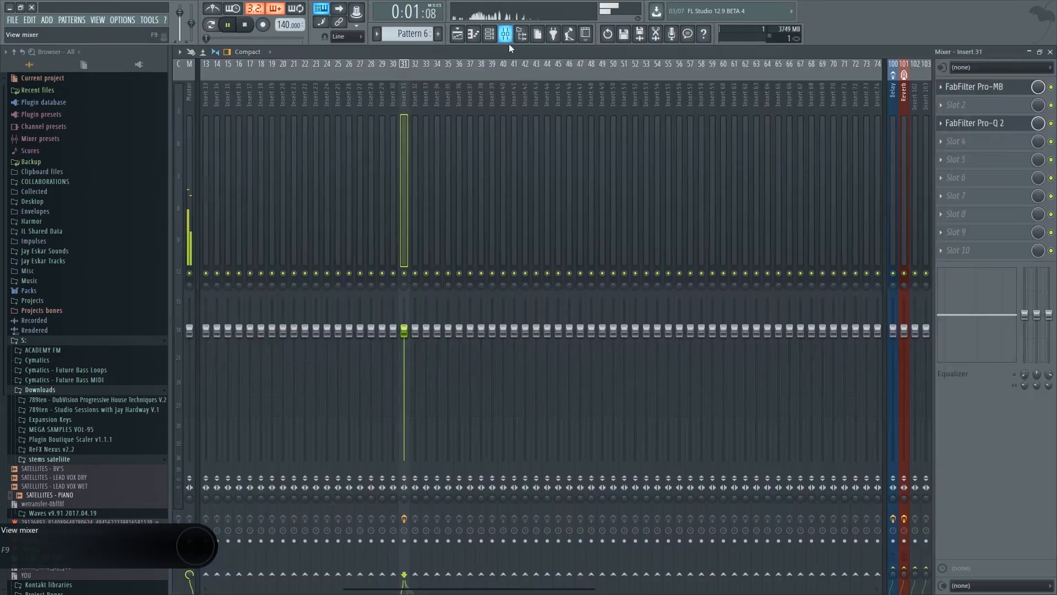
{"action": "left_click", "coordinate": [974, 123]}
{"action": "left_click", "coordinate": [986, 92]}
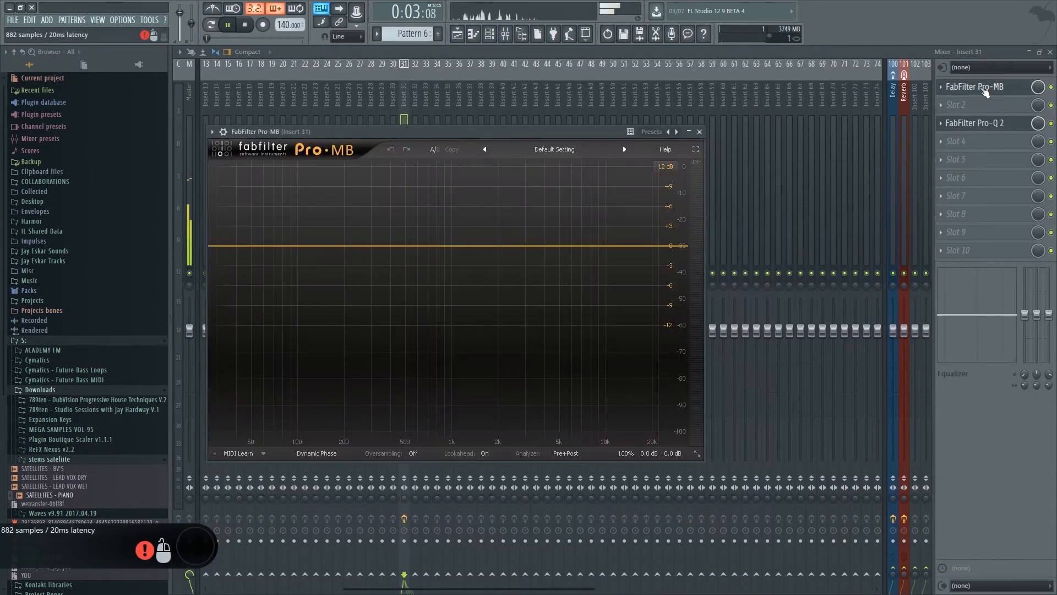
{"action": "left_click", "coordinate": [986, 93]}
{"action": "left_click", "coordinate": [986, 92]}
{"action": "left_click", "coordinate": [457, 33]}
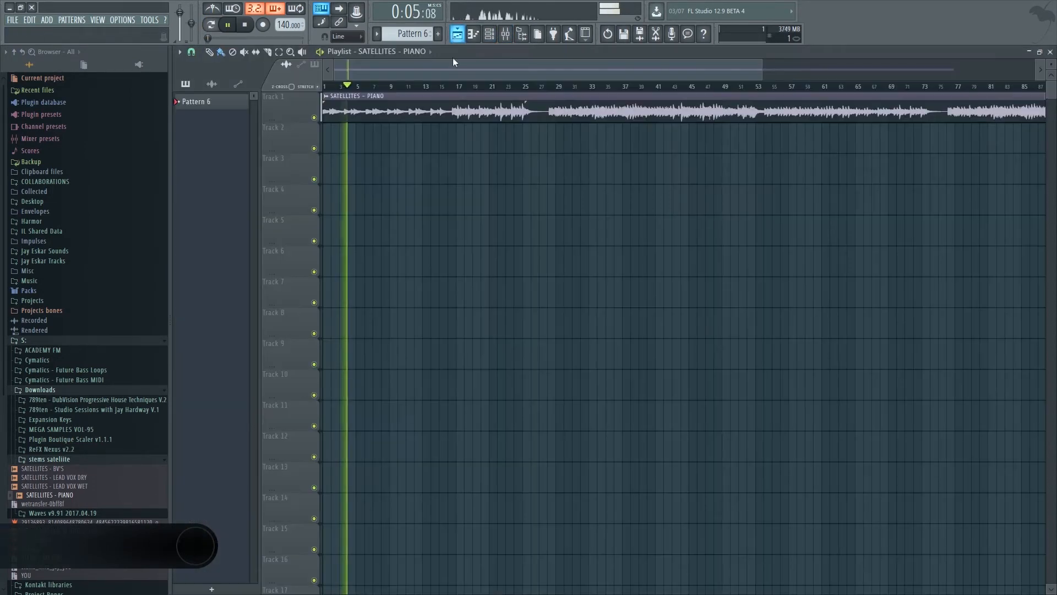
- Stop playback and route the SATELLITES - PIANO channel to mixer track 31
{"action": "double_click", "coordinate": [444, 96]}
{"action": "key", "text": "space"}
{"action": "left_click_drag", "start_coordinate": [532, 178], "coordinate": [532, 158]}
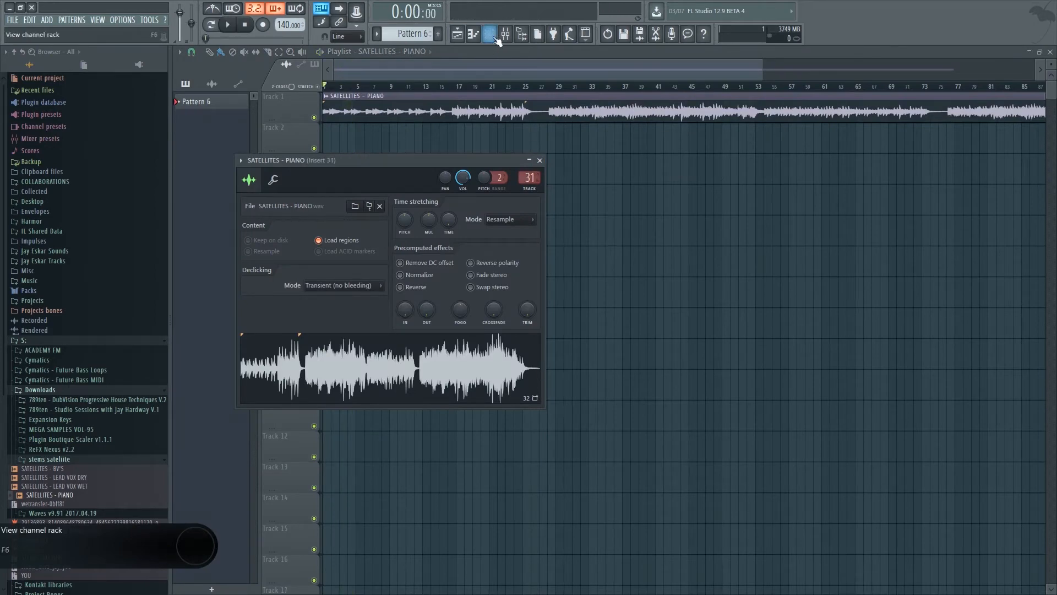
- Play the routed piano clip and check the Pro-Q 2 display and the level meter of Insert 31
{"action": "left_click", "coordinate": [506, 34]}
{"action": "left_click", "coordinate": [975, 123]}
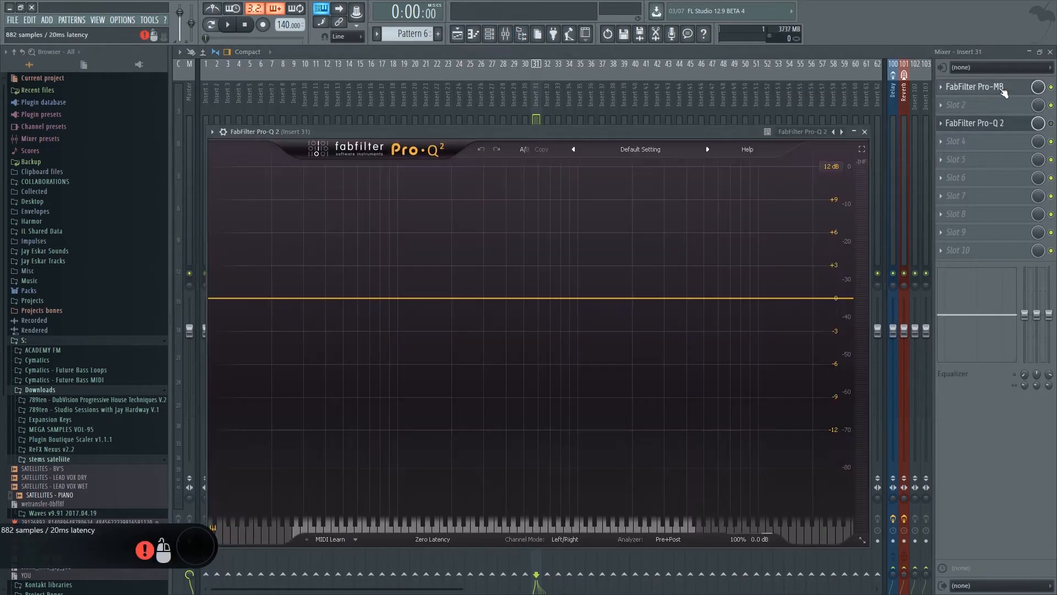
{"action": "key", "text": "space"}
{"action": "left_click_drag", "start_coordinate": [665, 136], "coordinate": [649, 124]}
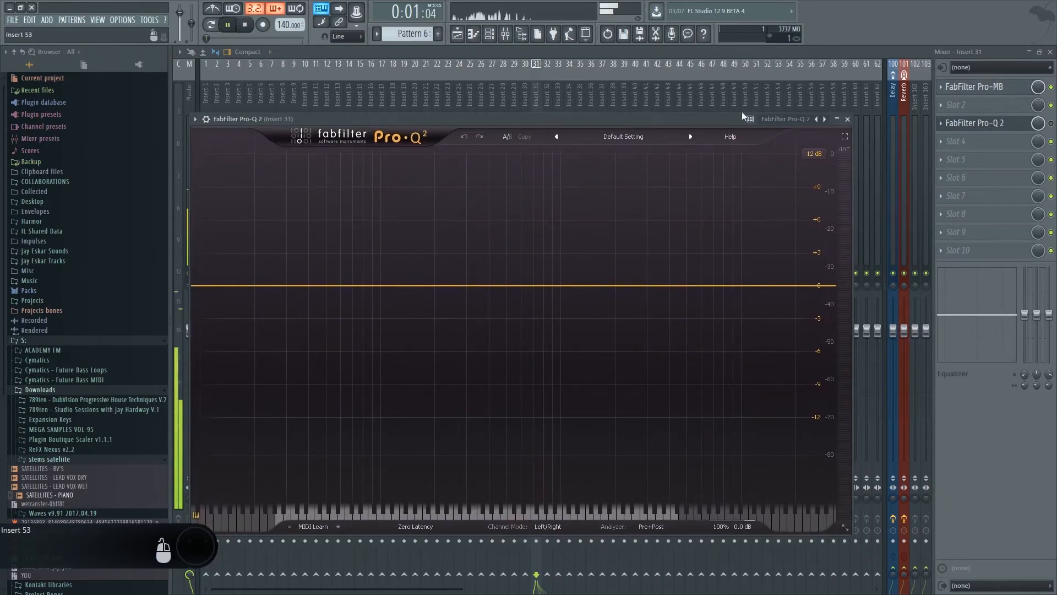
{"action": "key", "text": "space"}
{"action": "left_click_drag", "start_coordinate": [471, 120], "coordinate": [578, 338]}
{"action": "key", "text": "space"}
{"action": "left_click", "coordinate": [543, 216]}
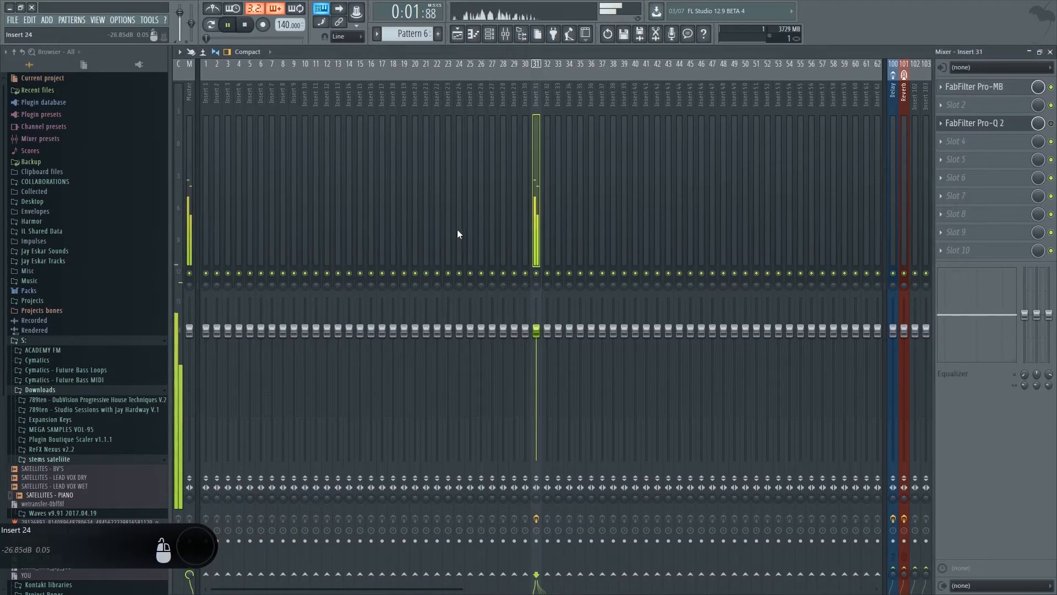
- Open FabFilter Pro-MB on Insert 31 and examine the piano's frequency spectrum during playback
{"action": "left_click", "coordinate": [1018, 91]}
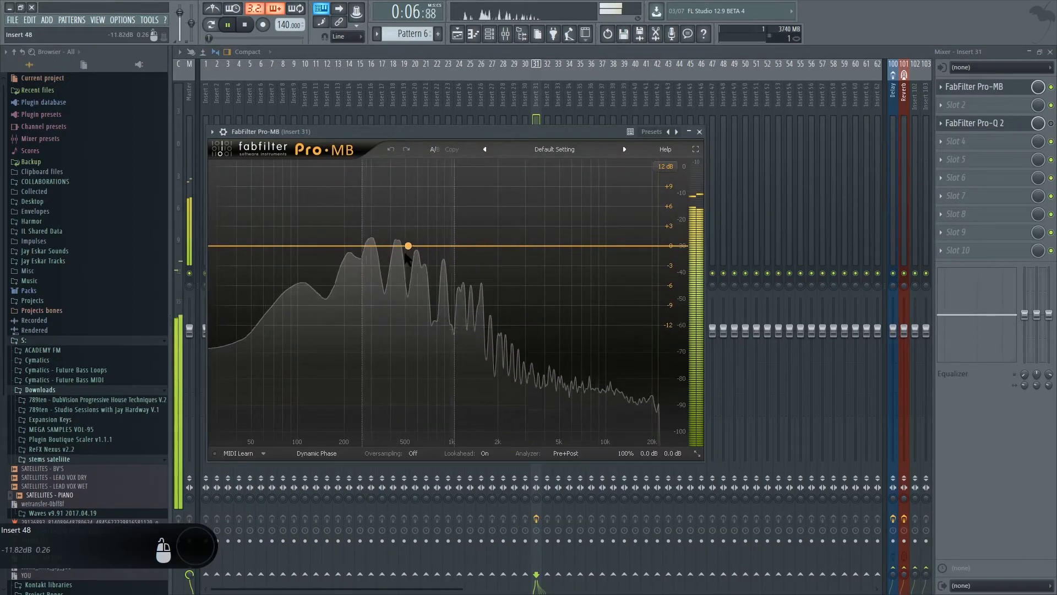
{"action": "key", "text": "space"}
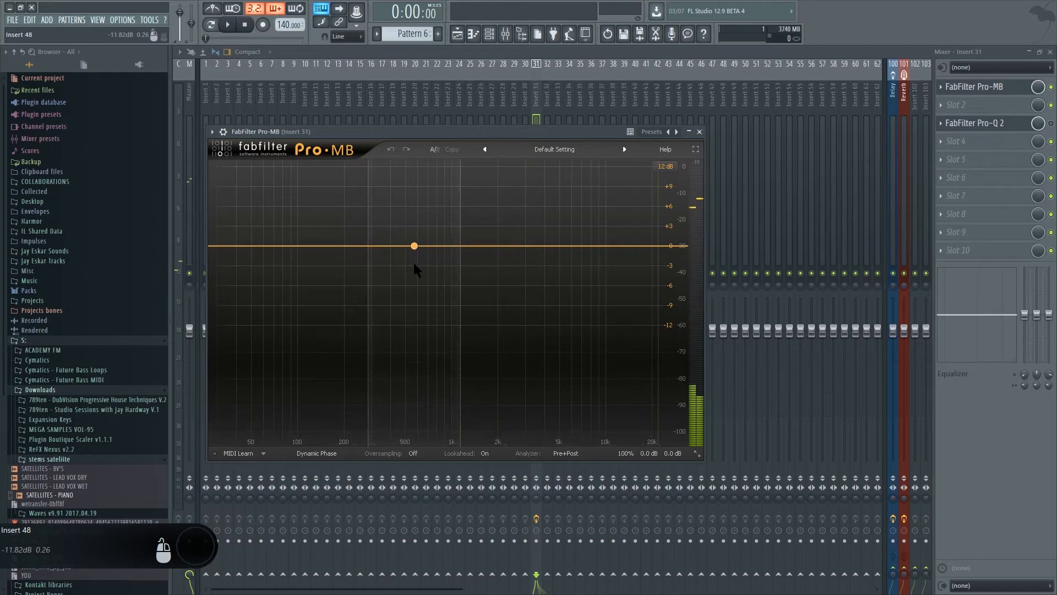
{"action": "key", "text": "space"}
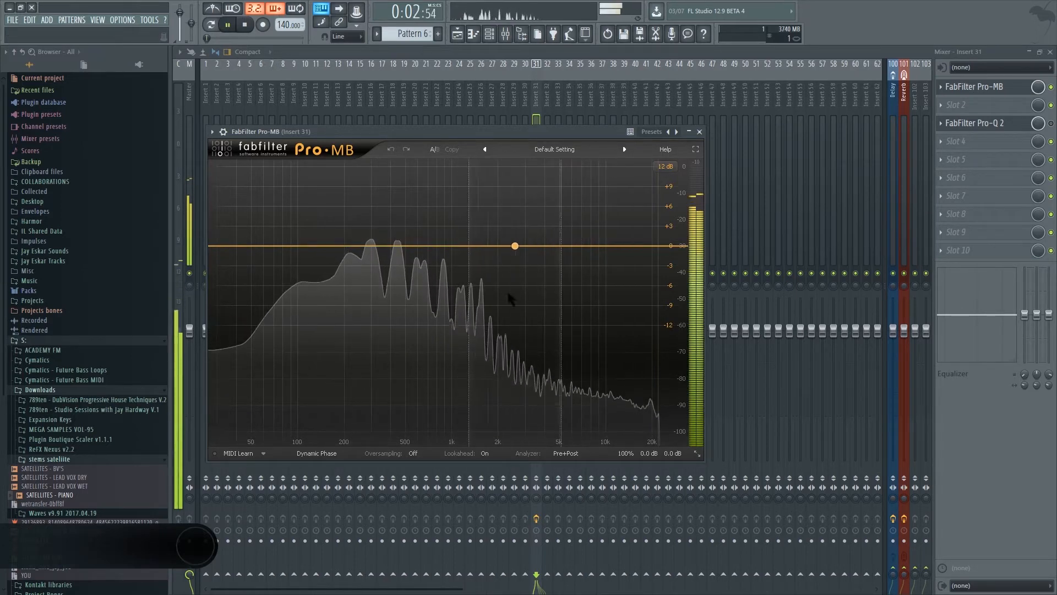
{"action": "key", "text": "space"}
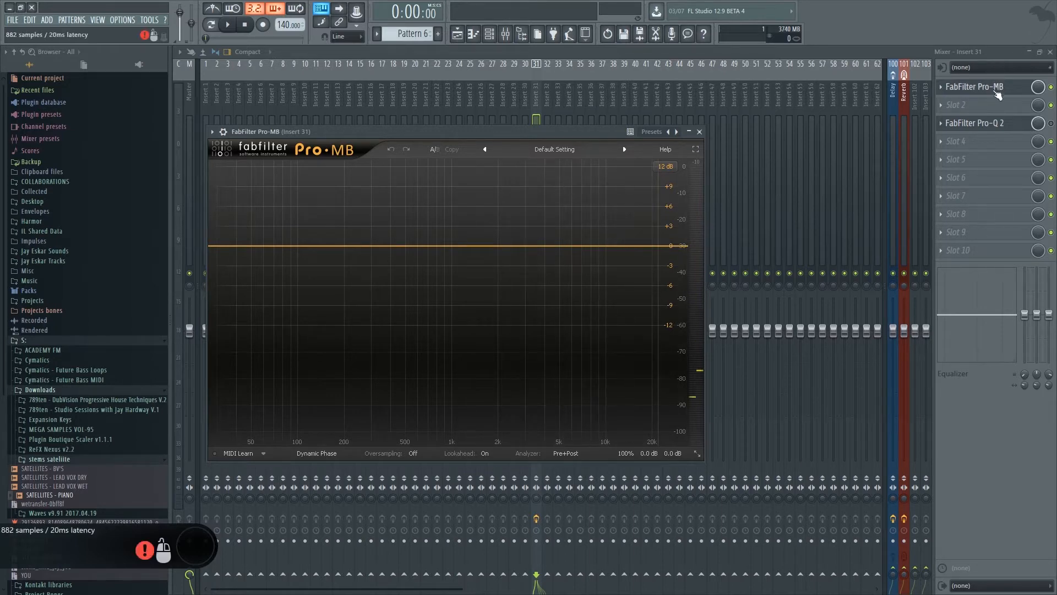
- Enable Pro-Q 2 and bypass Pro-MB in the effect slots of Insert 31
{"action": "left_click", "coordinate": [986, 123]}
{"action": "left_click", "coordinate": [1051, 124]}
{"action": "left_click", "coordinate": [1050, 89]}
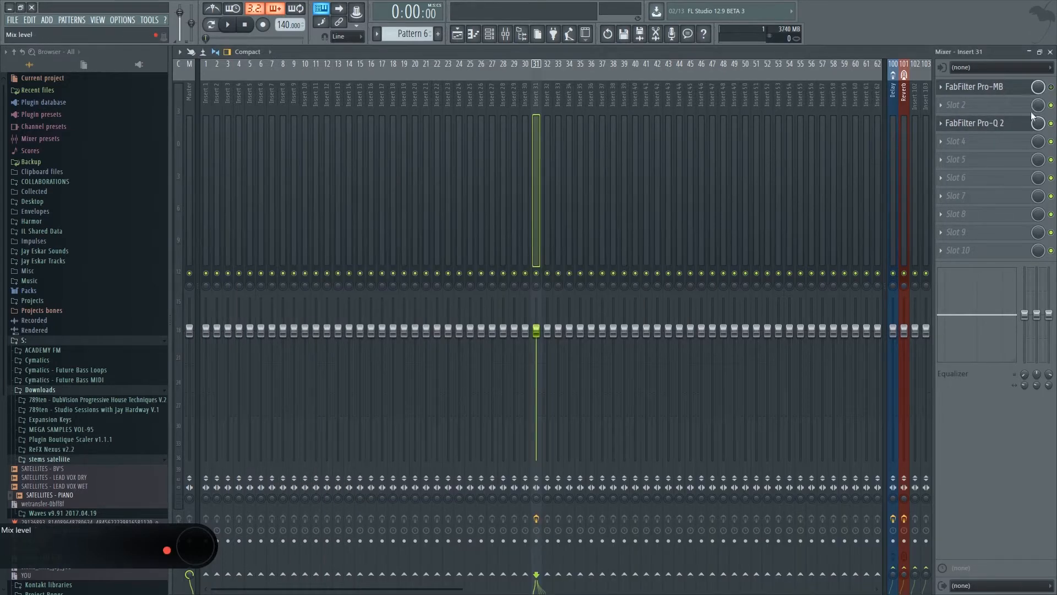
- Open Pro-Q 2 on Insert 31, arrange its window over the mixer and examine the piano's spectrum during playback
{"action": "left_click", "coordinate": [1014, 125]}
{"action": "left_click_drag", "start_coordinate": [570, 133], "coordinate": [612, 104]}
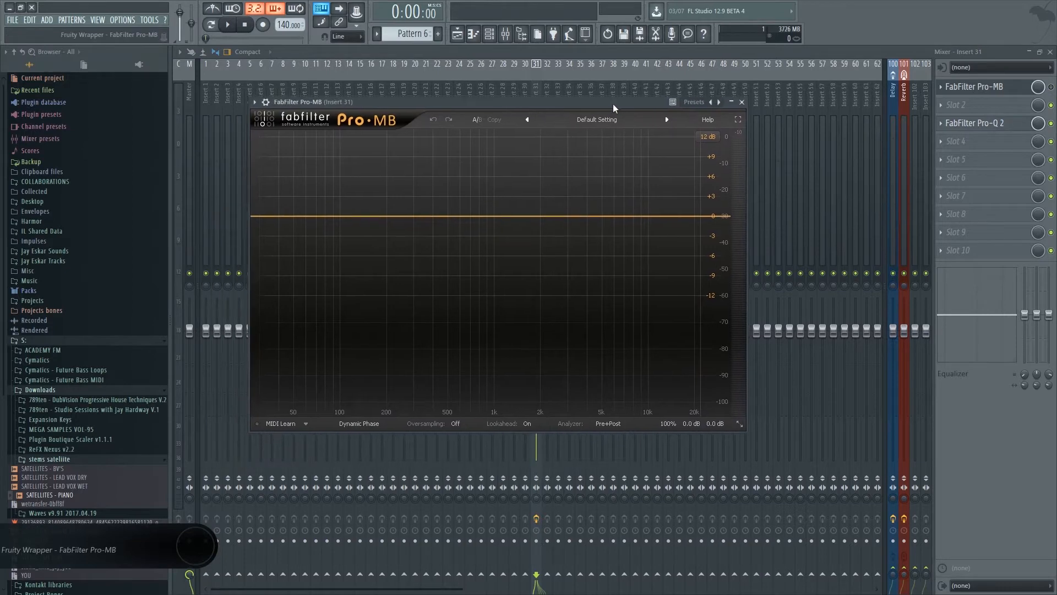
{"action": "left_click", "coordinate": [1014, 127]}
{"action": "left_click", "coordinate": [1014, 127]}
{"action": "left_click", "coordinate": [1015, 128]}
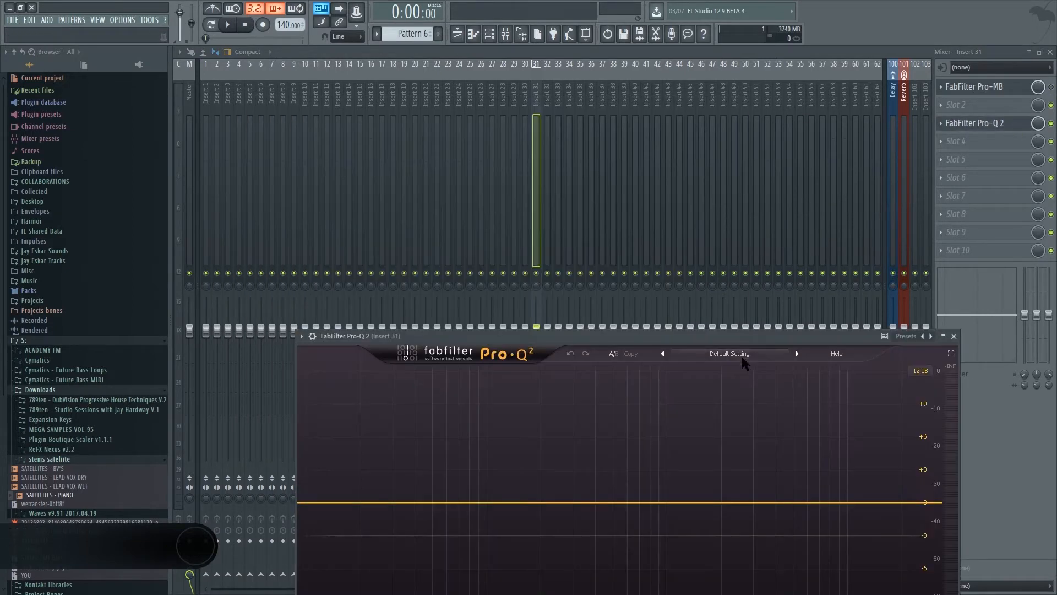
{"action": "left_click_drag", "start_coordinate": [729, 335], "coordinate": [667, 100]}
{"action": "key", "text": "space"}
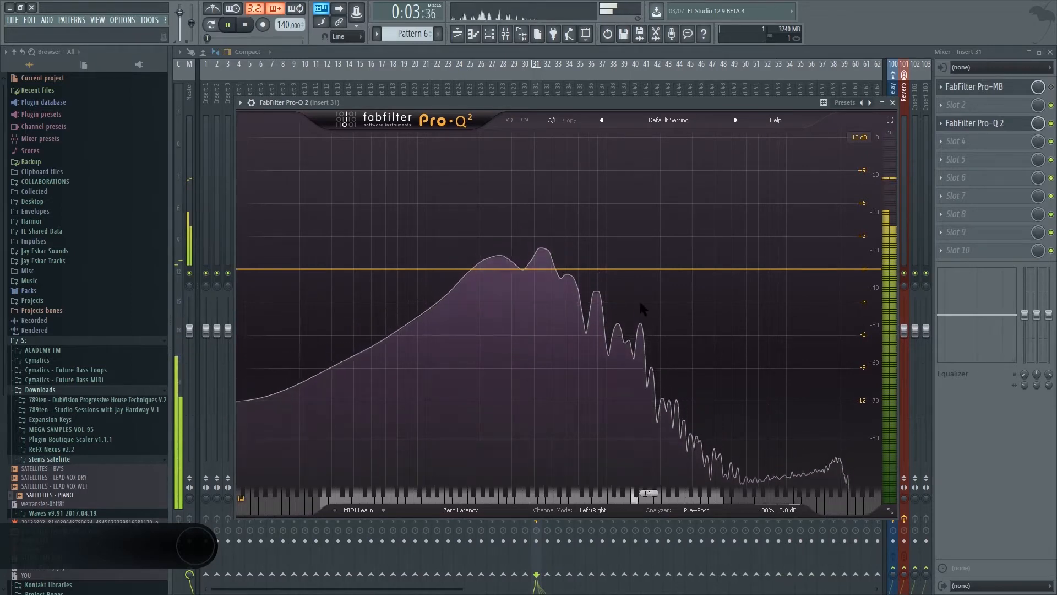
{"action": "key", "text": "space"}
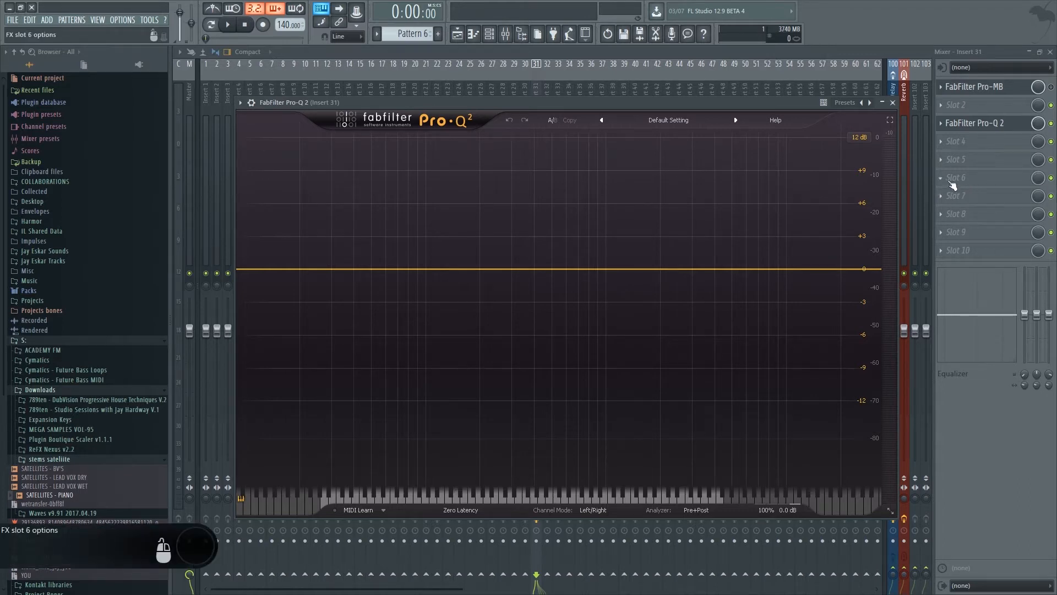
{"action": "key", "text": "space"}
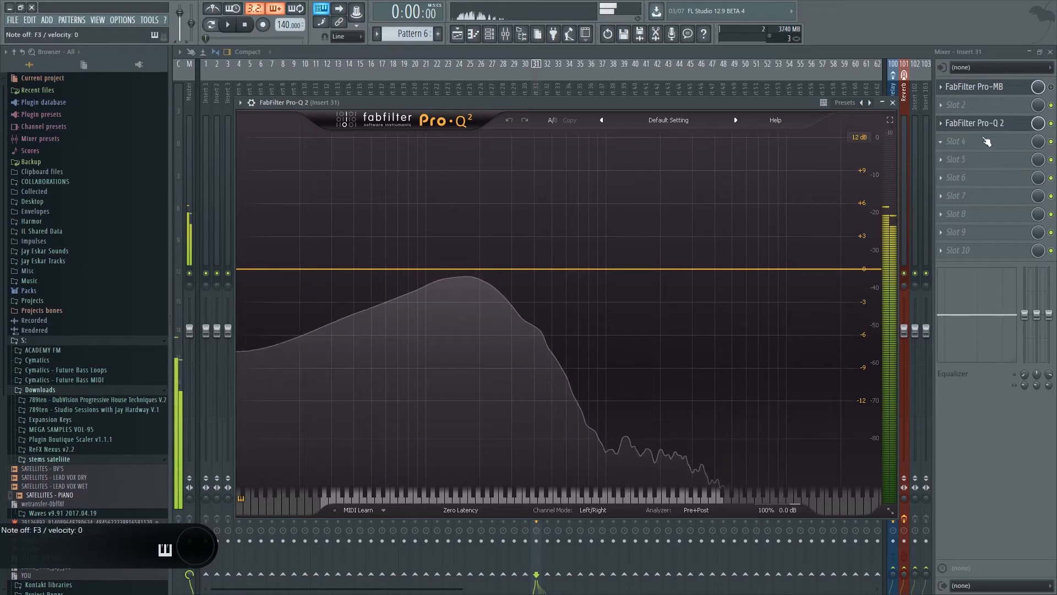
{"action": "left_click", "coordinate": [248, 28]}
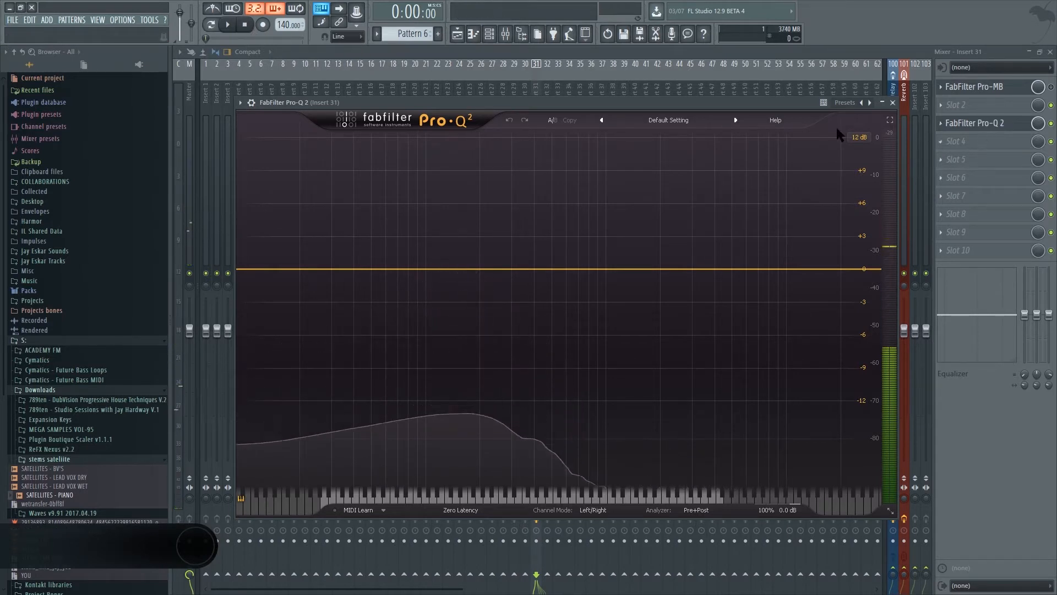
{"action": "left_click_drag", "start_coordinate": [523, 105], "coordinate": [507, 97]}
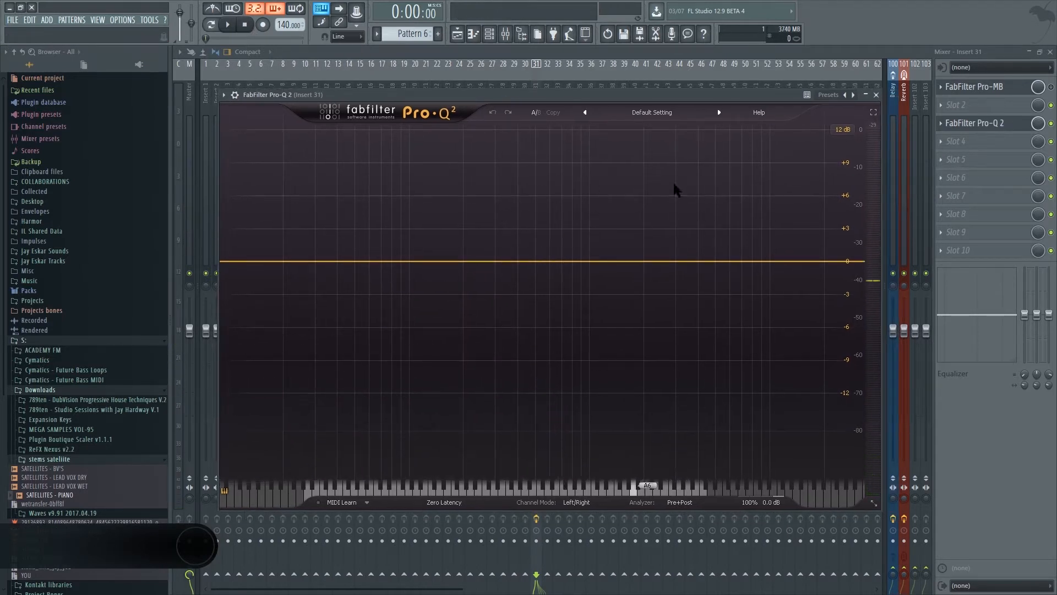
{"action": "left_click_drag", "start_coordinate": [655, 93], "coordinate": [610, 90]}
{"action": "left_click_drag", "start_coordinate": [428, 91], "coordinate": [500, 92]}
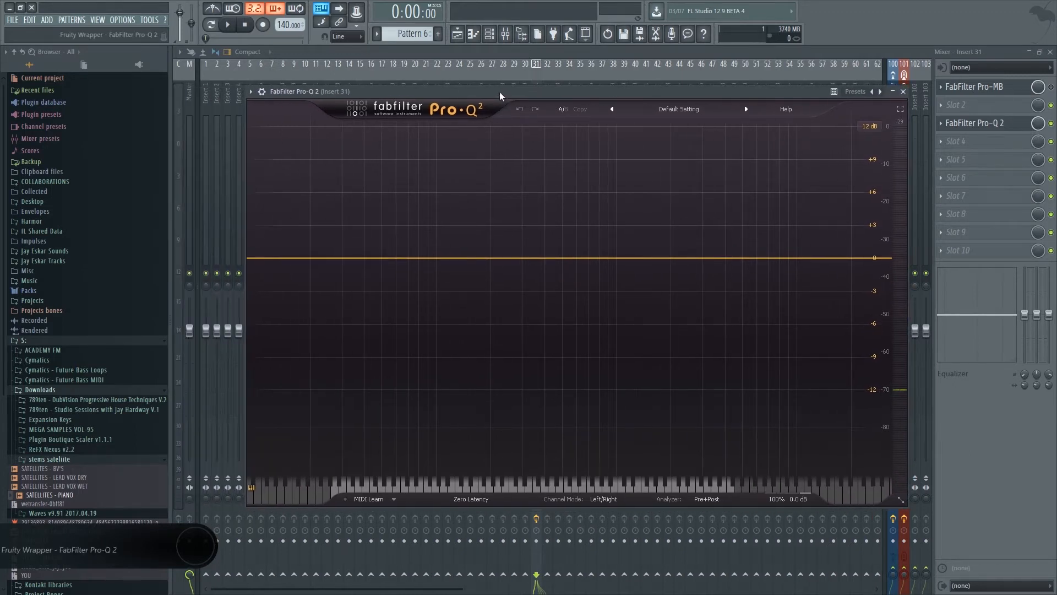
- Try a bell band at about 140 Hz with about +1.5 dB gain in Pro-Q 2, disabling and then deleting it
{"action": "mouse_move", "coordinate": [473, 257]}
{"action": "left_mouse_down"}
{"action": "mouse_move", "coordinate": [463, 229]}
{"action": "mouse_move", "coordinate": [464, 294]}
{"action": "mouse_move", "coordinate": [462, 241]}
{"action": "left_mouse_up"}
{"action": "right_click", "coordinate": [462, 241]}
{"action": "left_click", "coordinate": [490, 248]}
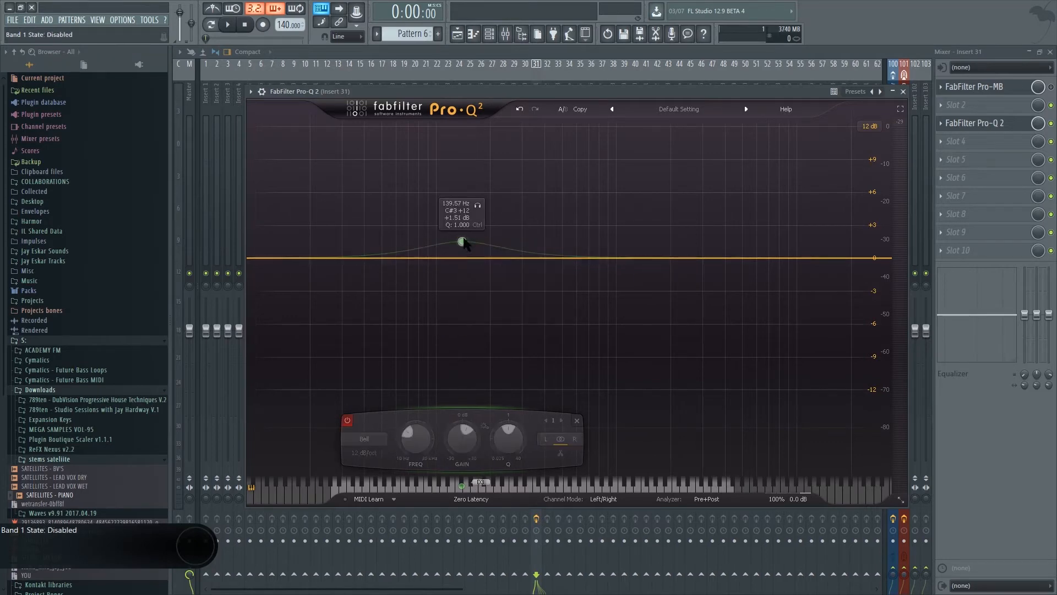
{"action": "right_click", "coordinate": [462, 241]}
{"action": "left_click", "coordinate": [492, 310]}
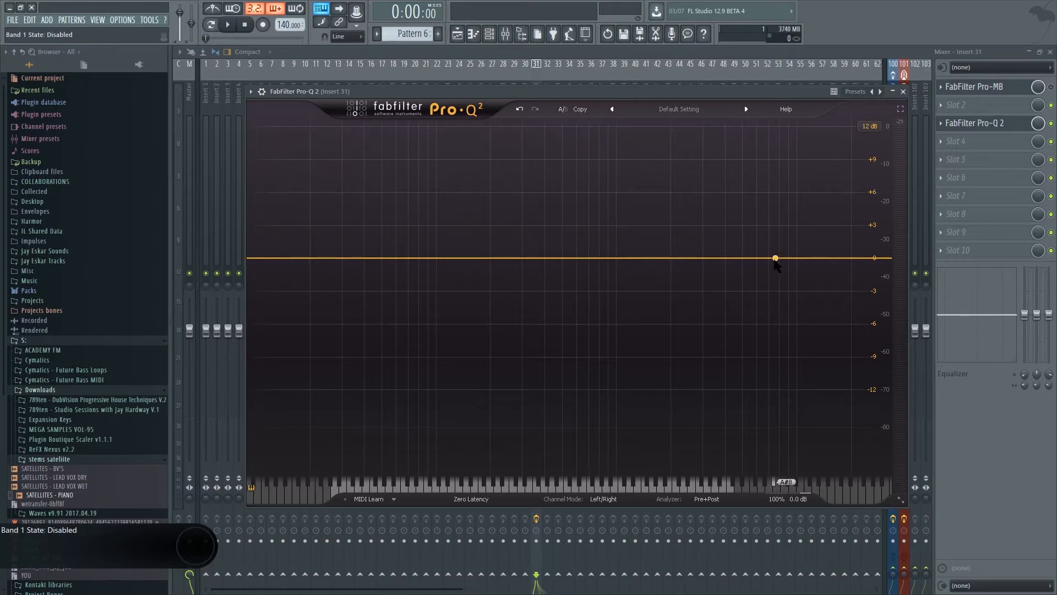
- Try a bell boost of about 1.6 dB at about 4311 Hz in Pro-Q 2 and delete it
{"action": "mouse_move", "coordinate": [738, 255]}
{"action": "left_mouse_down"}
{"action": "mouse_move", "coordinate": [739, 240]}
{"action": "mouse_move", "coordinate": [739, 278]}
{"action": "mouse_move", "coordinate": [737, 236]}
{"action": "mouse_move", "coordinate": [739, 281]}
{"action": "mouse_move", "coordinate": [732, 234]}
{"action": "mouse_move", "coordinate": [734, 268]}
{"action": "mouse_move", "coordinate": [732, 242]}
{"action": "left_mouse_up"}
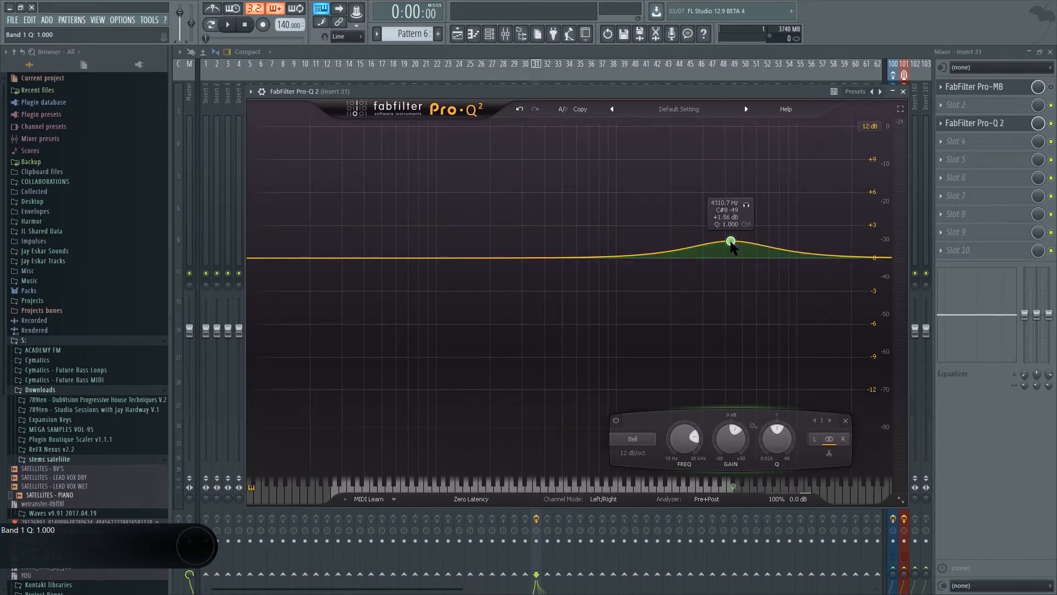
{"action": "right_click", "coordinate": [732, 243]}
{"action": "left_click", "coordinate": [756, 306]}
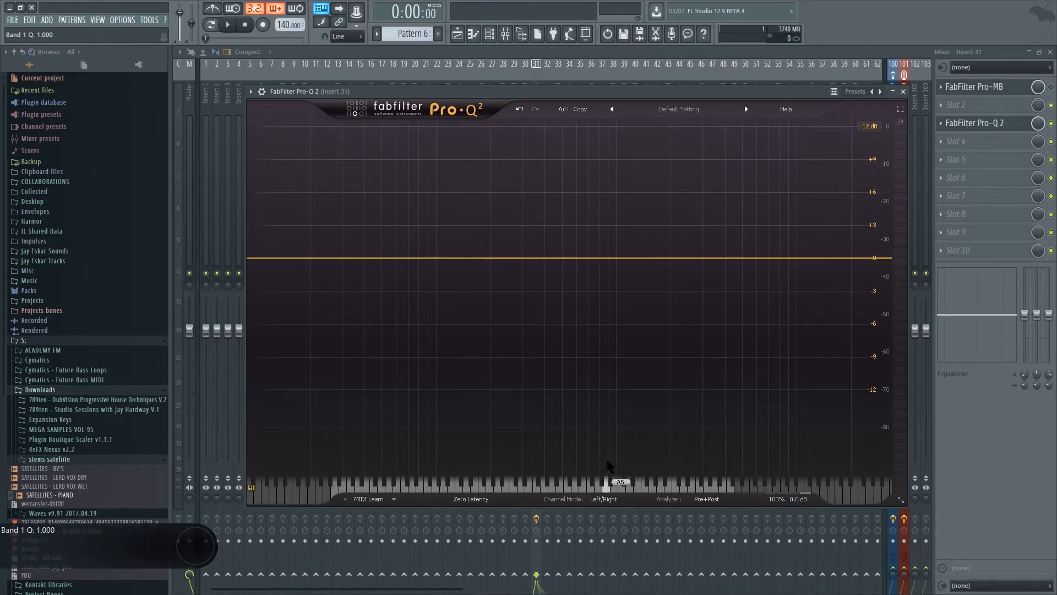
- Set Pro-Q 2's channel mode to Mid/Side and add a bell band at about 5286 Hz with 0 dB gain
{"action": "left_click", "coordinate": [597, 500]}
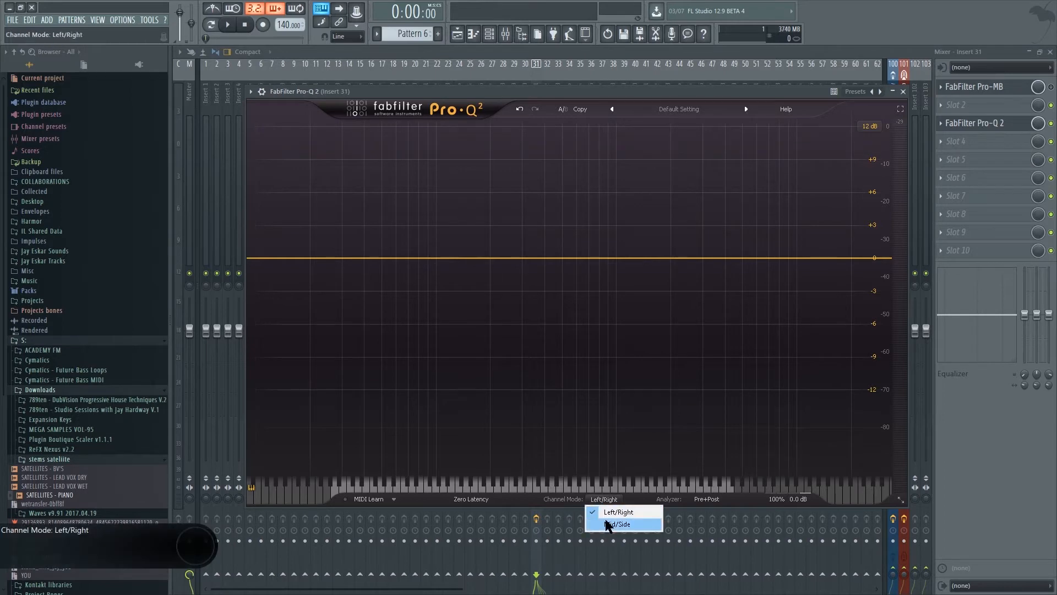
{"action": "left_click", "coordinate": [611, 524]}
{"action": "left_click", "coordinate": [750, 254]}
{"action": "left_click_drag", "start_coordinate": [749, 254], "coordinate": [746, 258]}
{"action": "left_click", "coordinate": [603, 499]}
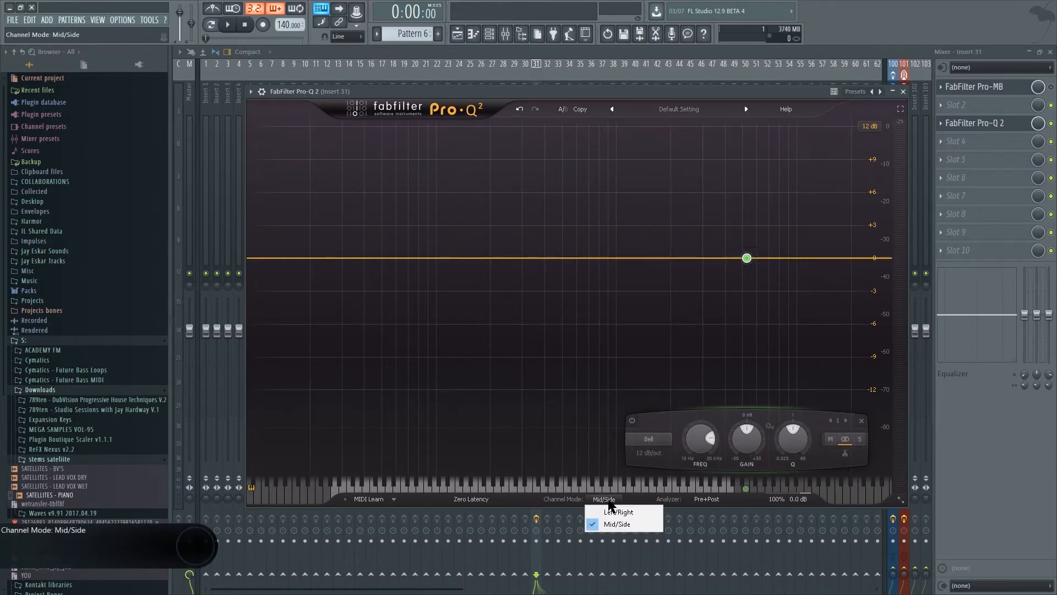
{"action": "left_click", "coordinate": [610, 523]}
- Set the band's stereo placement to Side and boost it by about 2.4 dB at about 4047 Hz
{"action": "right_click", "coordinate": [746, 258]}
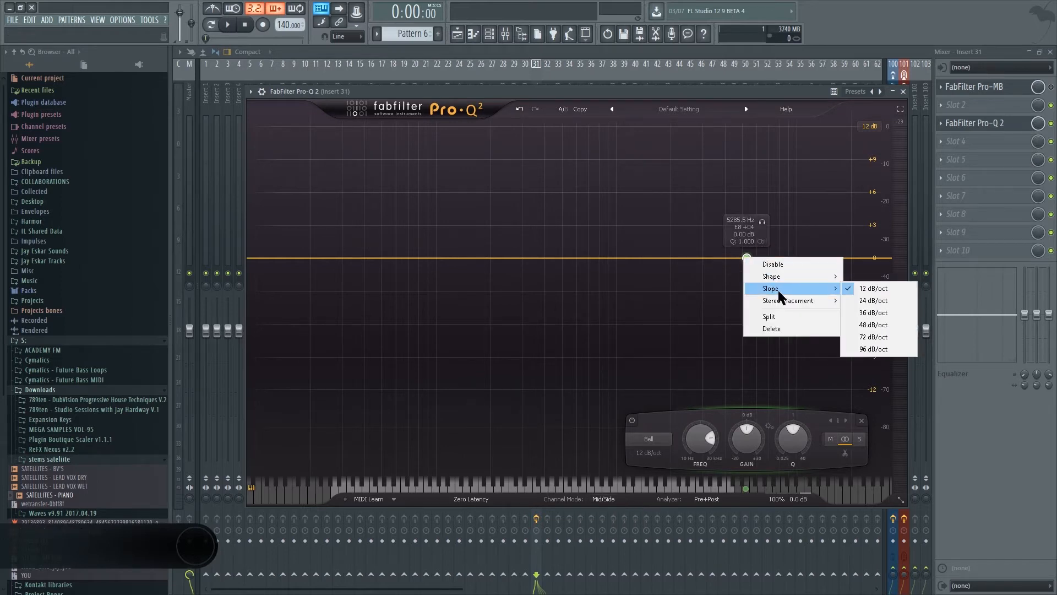
{"action": "mouse_move", "coordinate": [793, 301]}
{"action": "left_click", "coordinate": [869, 307]}
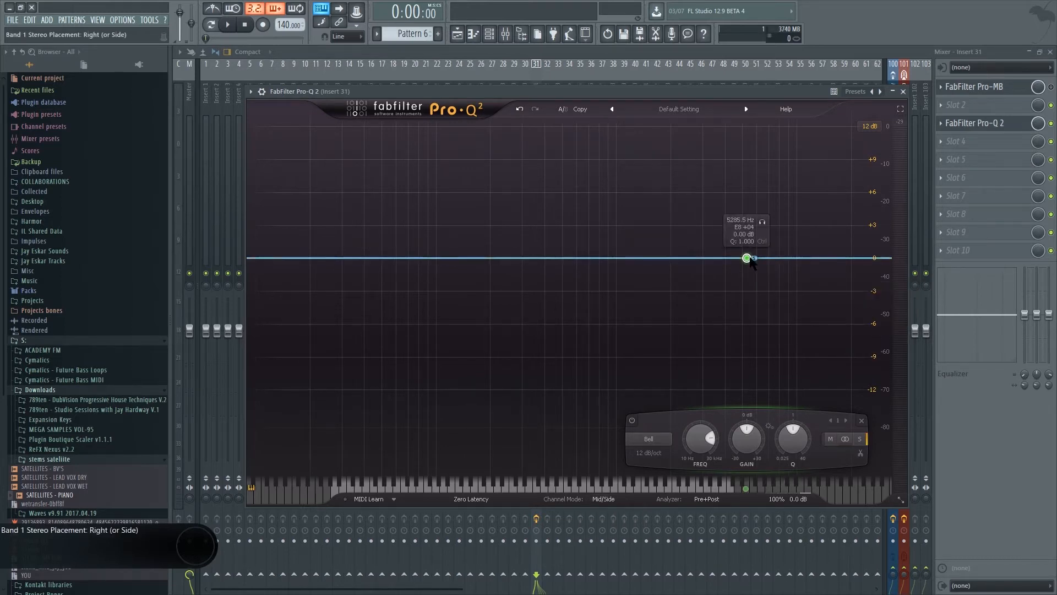
{"action": "left_click_drag", "start_coordinate": [747, 258], "coordinate": [726, 231]}
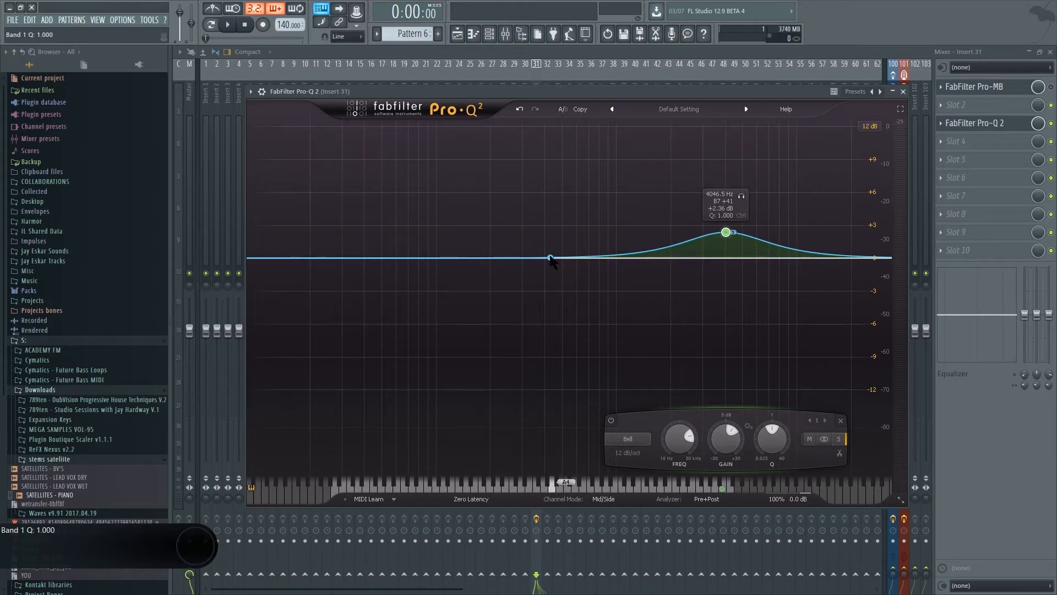
- Add a second bell band at about 392 Hz with about +1.3 dB gain and set its stereo placement to Side
{"action": "left_click_drag", "start_coordinate": [544, 257], "coordinate": [543, 244]}
{"action": "right_click", "coordinate": [543, 244]}
{"action": "mouse_move", "coordinate": [582, 288]}
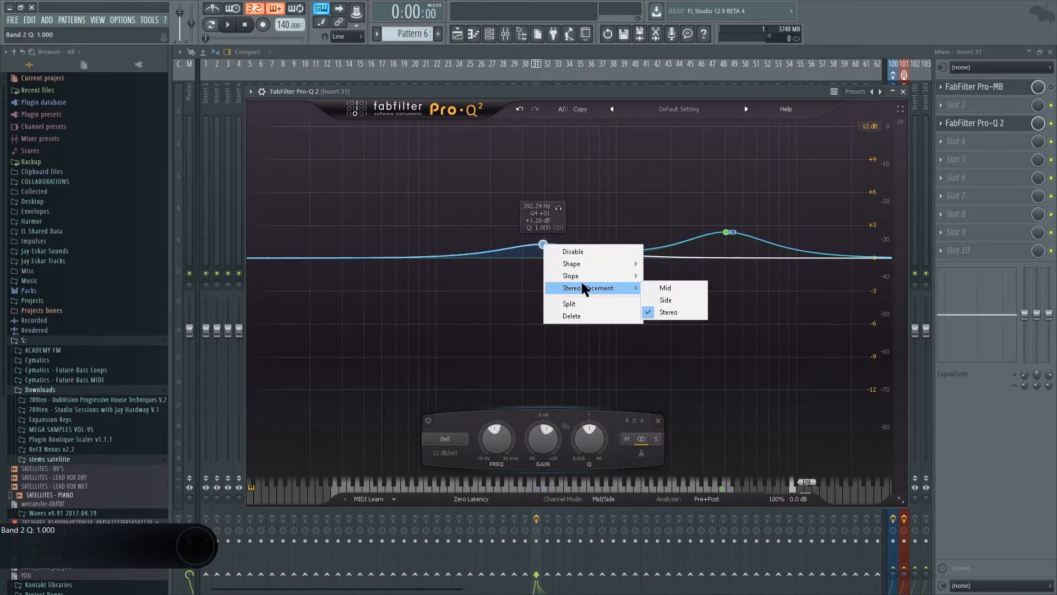
{"action": "left_click", "coordinate": [671, 300]}
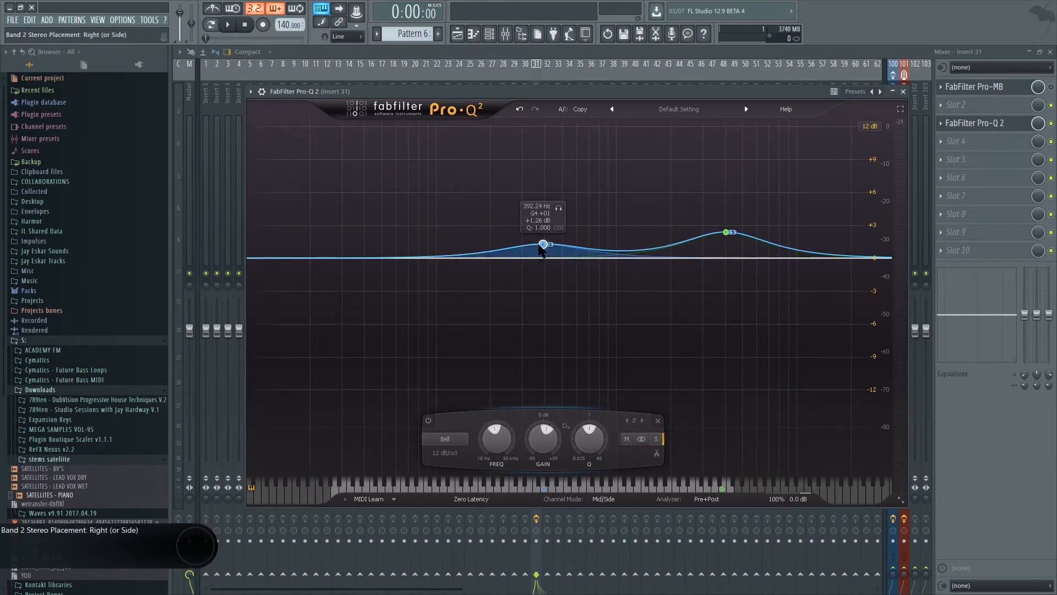
- Widen the second band to Q 0.671 at about 20.5 kHz with +4.8 dB, shift the first to about 4824 Hz, and start playback
{"action": "left_click_drag", "start_coordinate": [543, 243], "coordinate": [852, 200]}
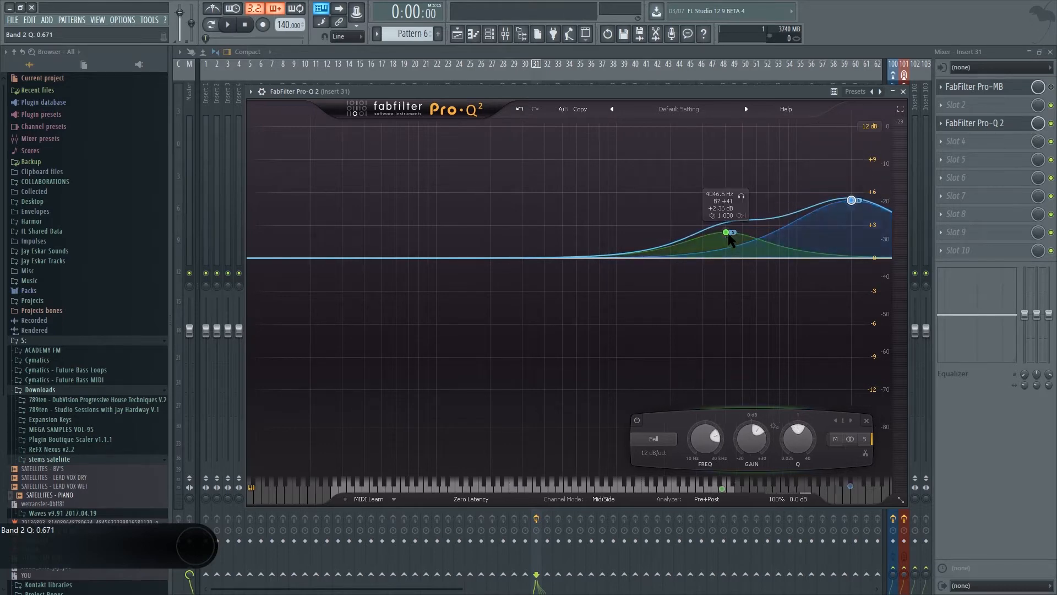
{"action": "left_click_drag", "start_coordinate": [727, 233], "coordinate": [740, 234]}
{"action": "key", "text": "space"}
{"action": "left_click_drag", "start_coordinate": [851, 201], "coordinate": [852, 206]}
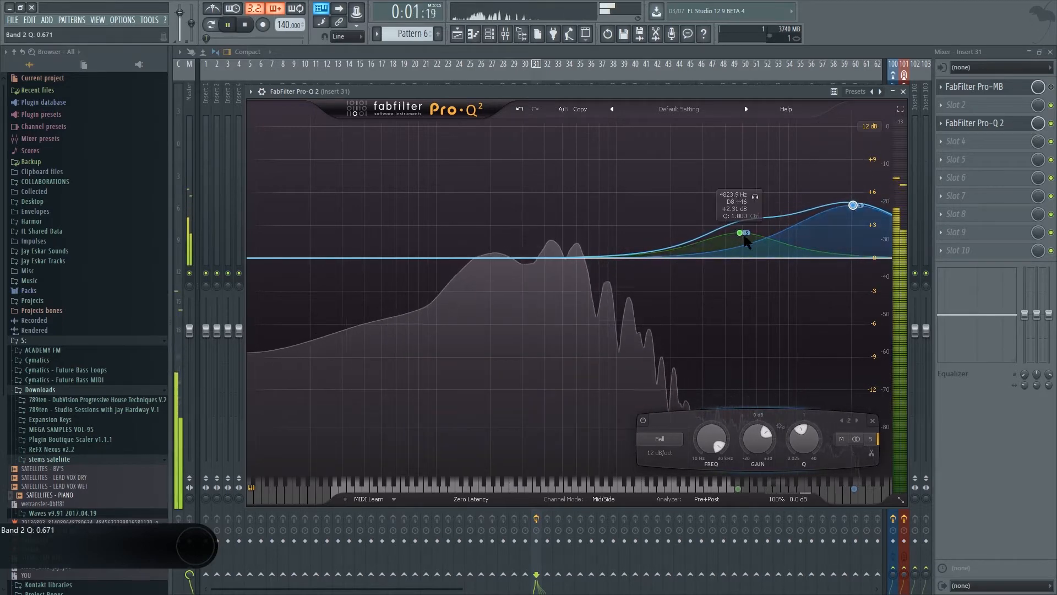
- During playback, move the first Side band to about 1142 Hz at +3 dB and the second to about 2149 Hz at +3.3 dB, then stop
{"action": "left_click_drag", "start_coordinate": [739, 233], "coordinate": [609, 208]}
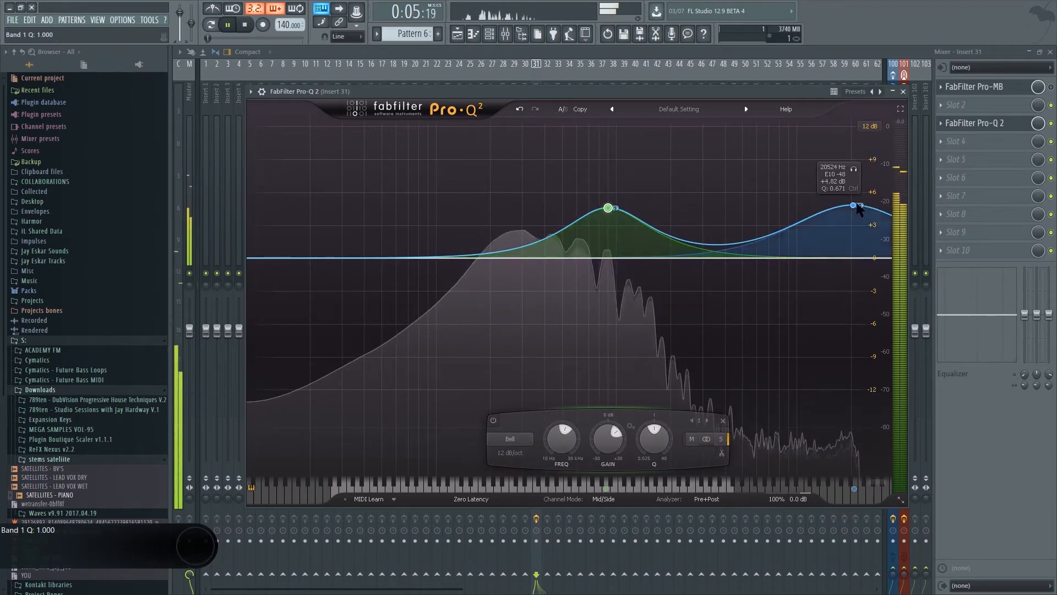
{"action": "left_click_drag", "start_coordinate": [853, 205], "coordinate": [677, 216]}
{"action": "left_click_drag", "start_coordinate": [608, 208], "coordinate": [676, 221]}
{"action": "key", "text": "space"}
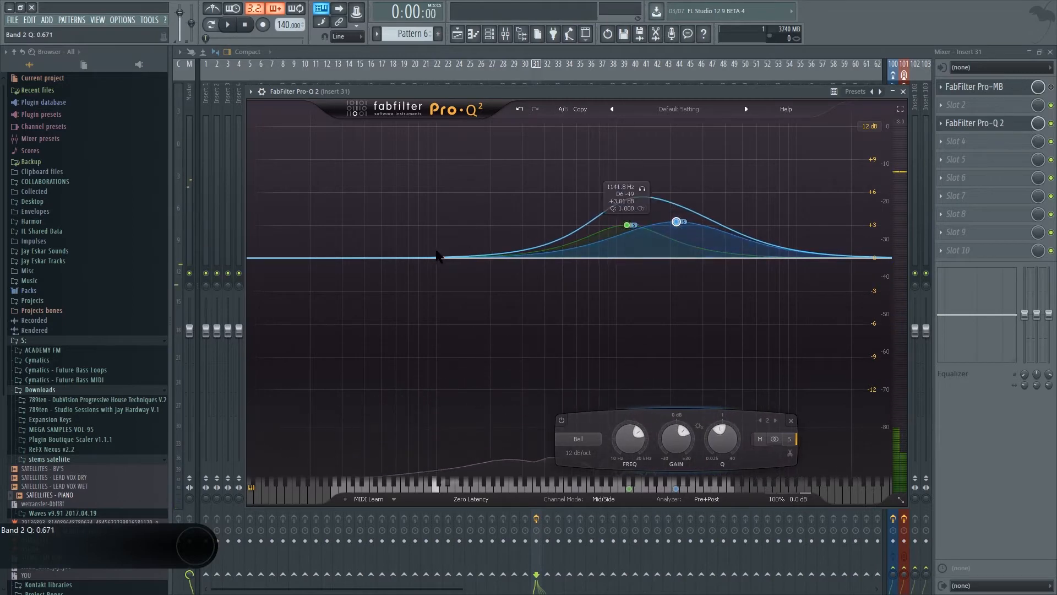
- Add a third band shaped as a Low Cut at about 128 Hz with Q about 1.118 and audition it
{"action": "double_click", "coordinate": [396, 263]}
{"action": "left_click_drag", "start_coordinate": [396, 263], "coordinate": [255, 336]}
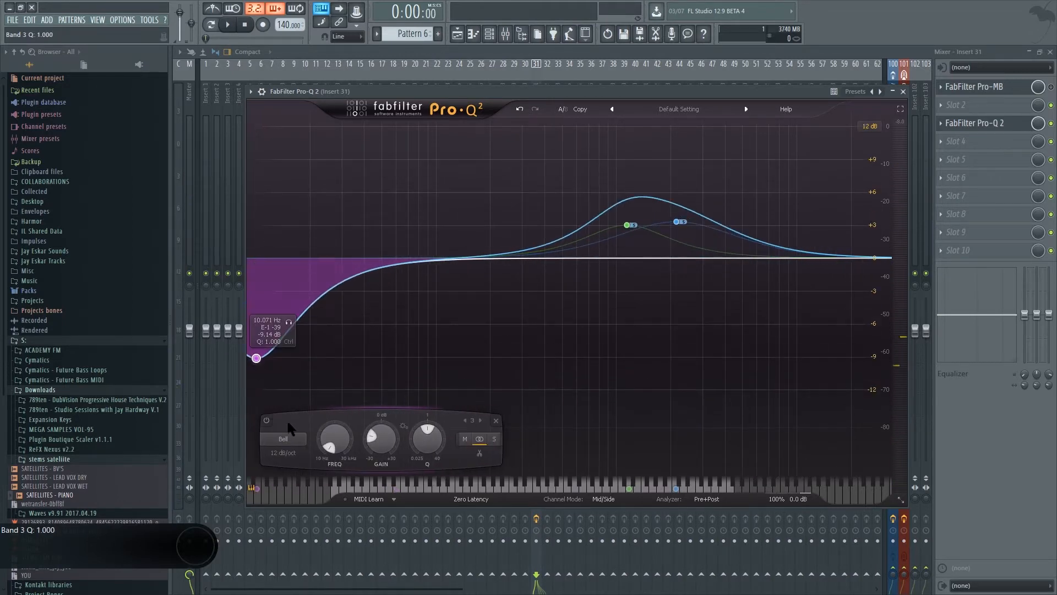
{"action": "left_click", "coordinate": [283, 438]}
{"action": "left_click", "coordinate": [292, 478]}
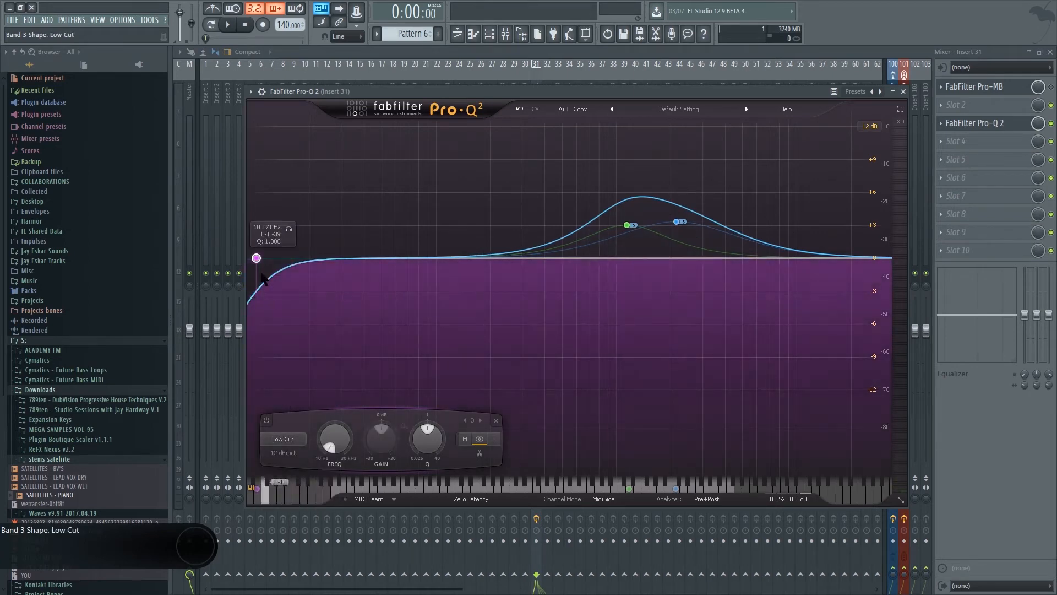
{"action": "left_click_drag", "start_coordinate": [256, 257], "coordinate": [455, 248]}
{"action": "key", "text": "space"}
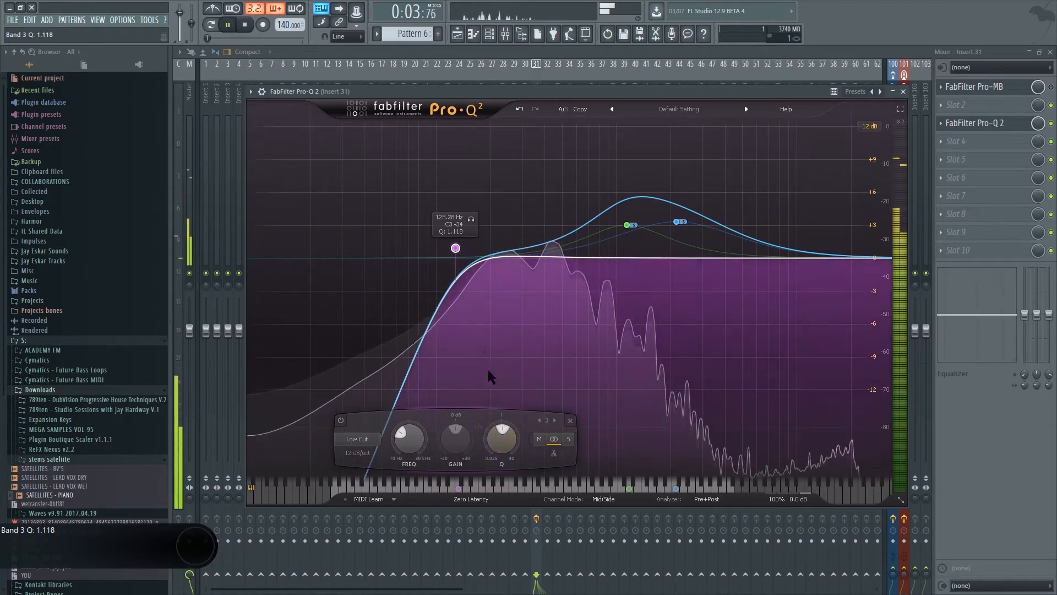
{"action": "key", "text": "space"}
- Set the low cut's stereo placement to Side and raise its cutoff frequency slightly while the piano plays
{"action": "right_click", "coordinate": [455, 248]}
{"action": "mouse_move", "coordinate": [512, 289]}
{"action": "left_click", "coordinate": [579, 300]}
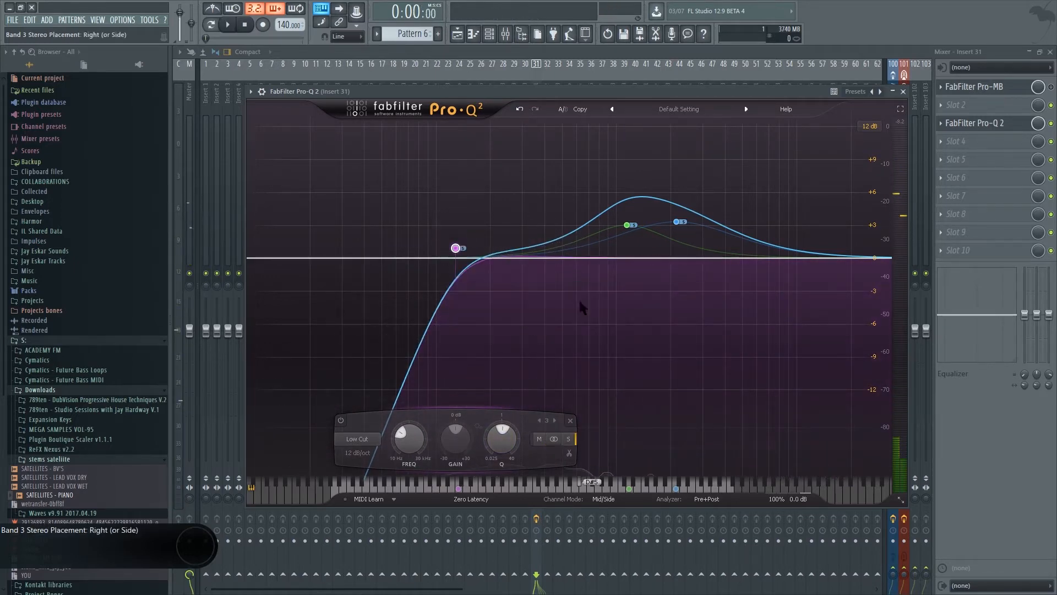
{"action": "key", "text": "space"}
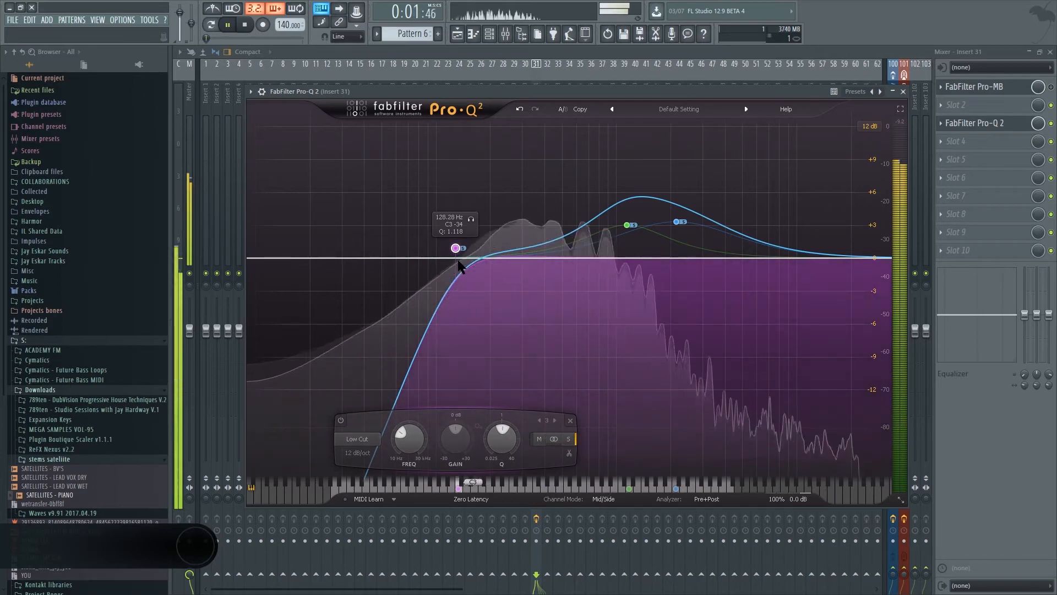
{"action": "left_click_drag", "start_coordinate": [455, 247], "coordinate": [472, 249]}
{"action": "key", "text": "space"}
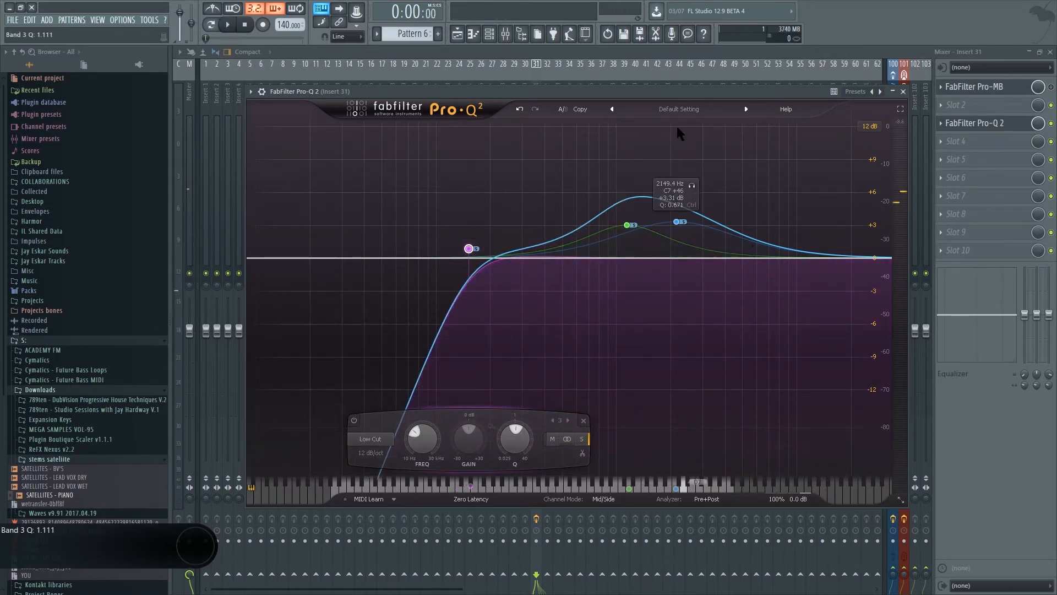
- Reposition the Pro-Q 2 window and lower both Side boosts, setting the wider one to about +2.8 dB at 2372 Hz
{"action": "left_click_drag", "start_coordinate": [655, 90], "coordinate": [609, 60]}
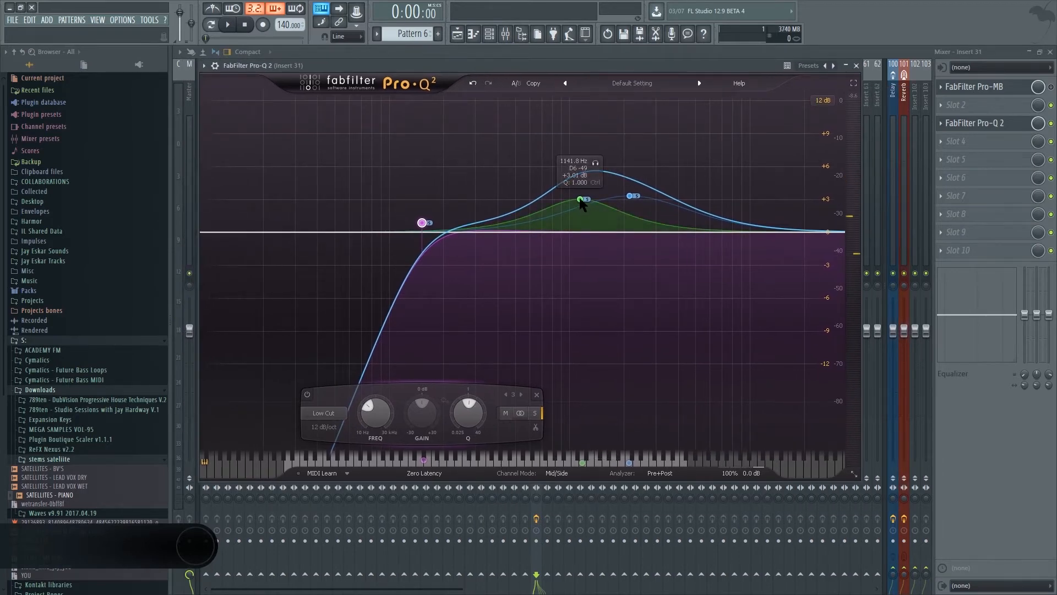
{"action": "scroll", "coordinate": [637, 204], "scroll_direction": "down", "scroll_amount": 3}
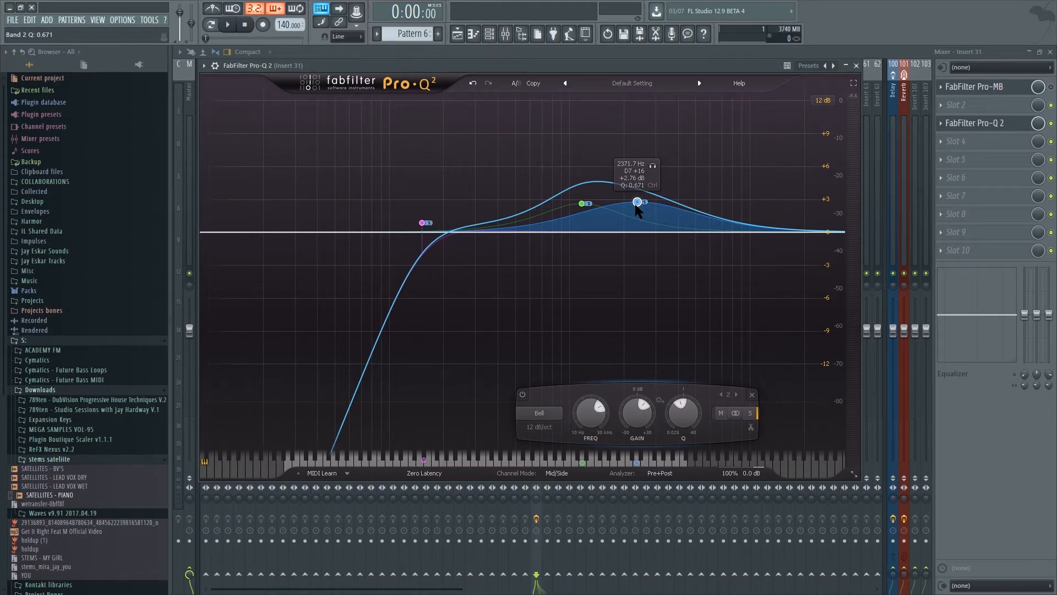
- Load FabFilter Pro-C 2 into effect slot 5 of Insert 31 and reposition its window
{"action": "right_click", "coordinate": [1025, 157]}
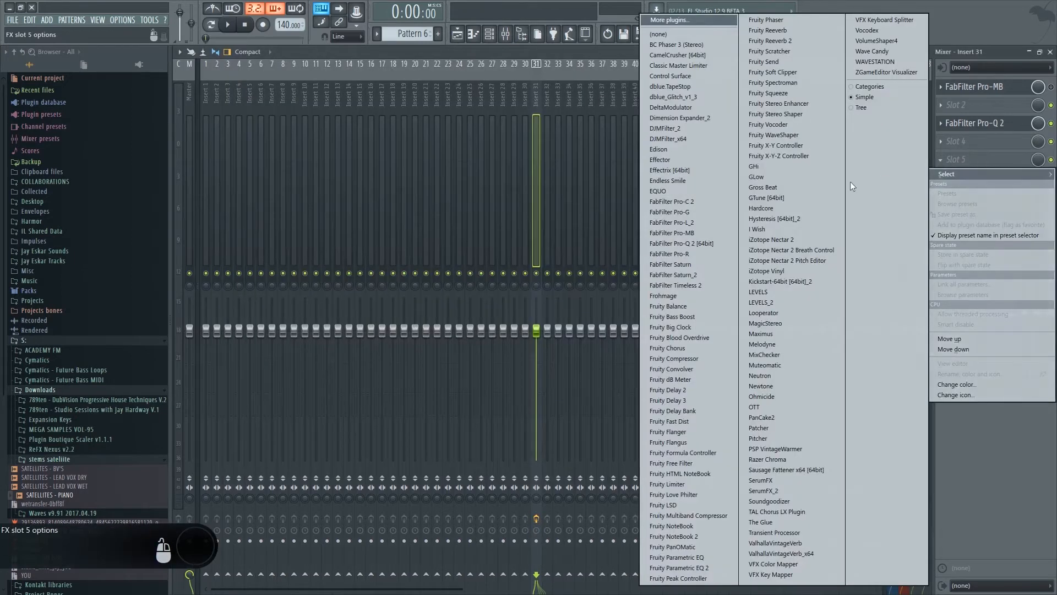
{"action": "left_click", "coordinate": [688, 201]}
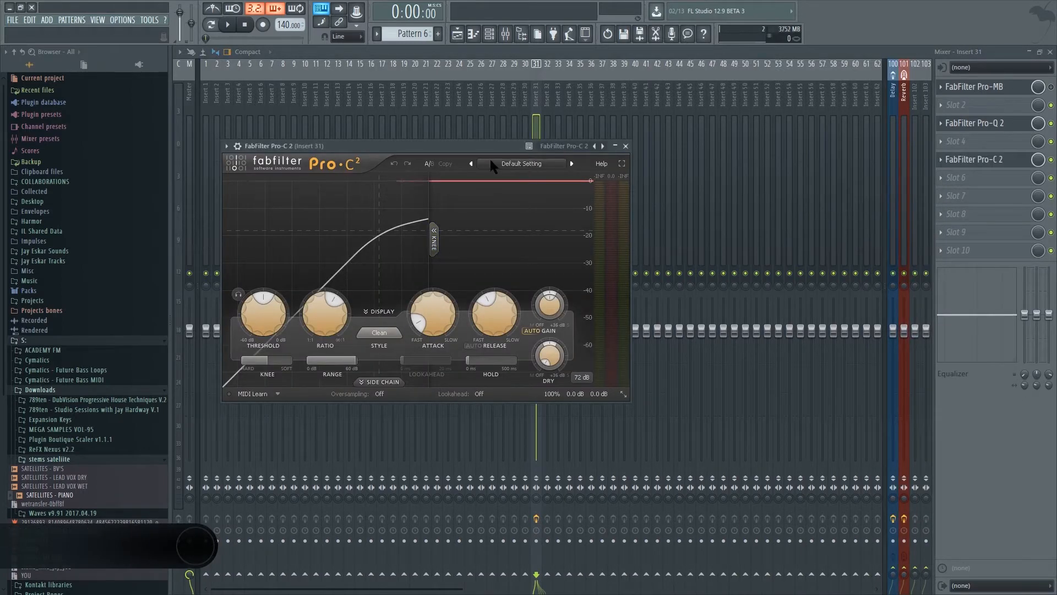
{"action": "left_click_drag", "start_coordinate": [489, 147], "coordinate": [481, 135]}
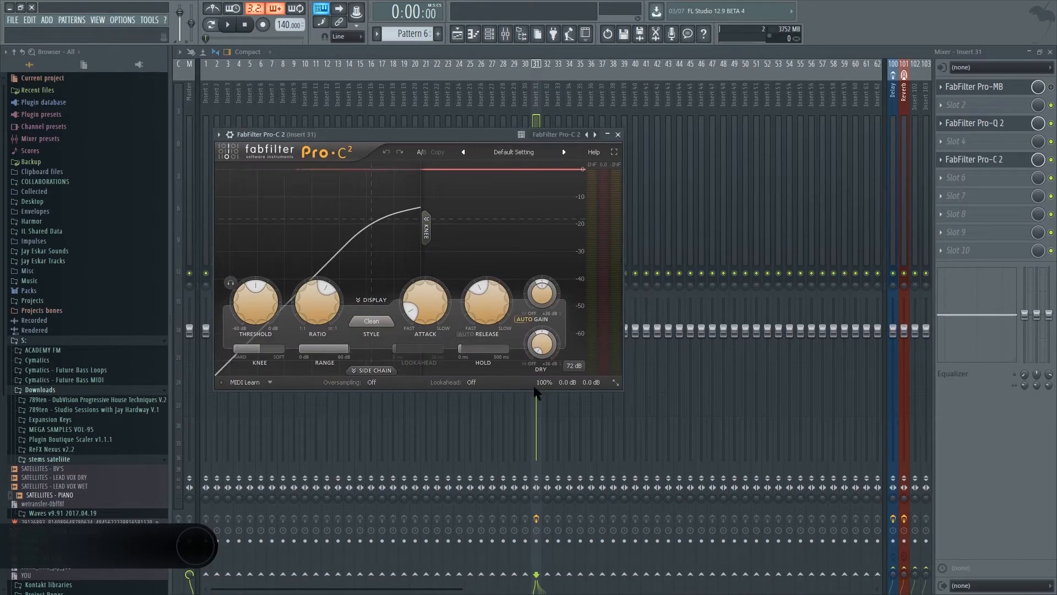
- Examine Pro-C 2's side chain section and browse its factory preset categories, including Vocals
{"action": "left_click", "coordinate": [375, 370]}
{"action": "left_click", "coordinate": [375, 370]}
{"action": "left_click", "coordinate": [375, 370]}
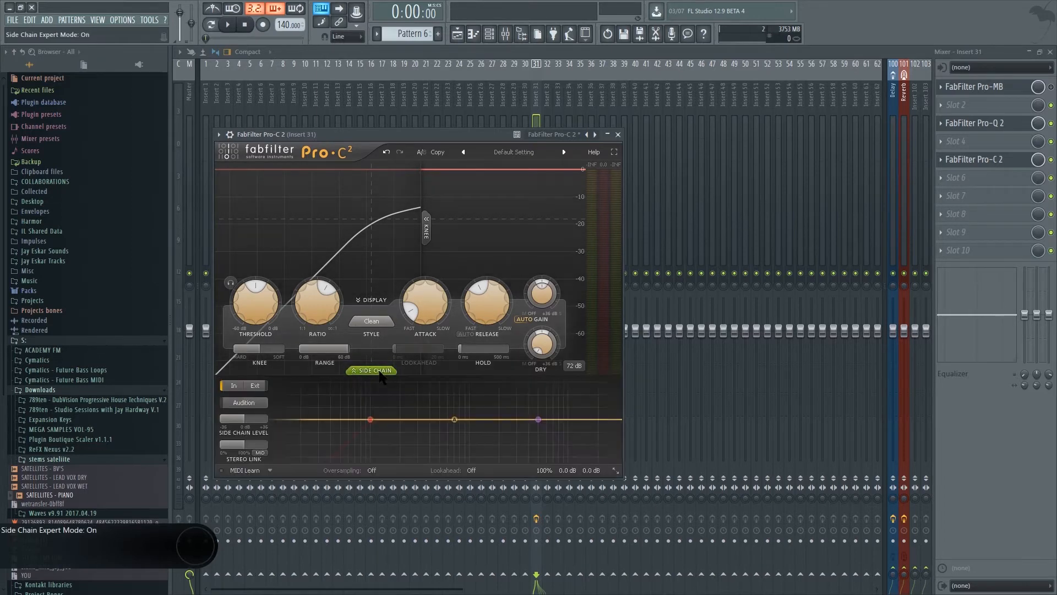
{"action": "left_click", "coordinate": [374, 370]}
{"action": "left_click", "coordinate": [528, 154]}
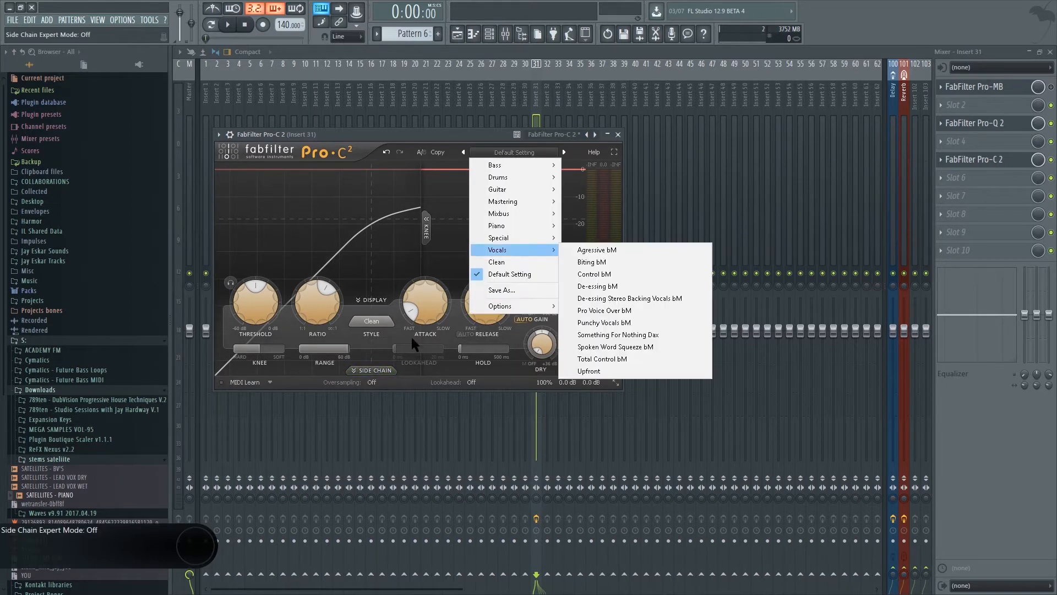
{"action": "mouse_move", "coordinate": [528, 203]}
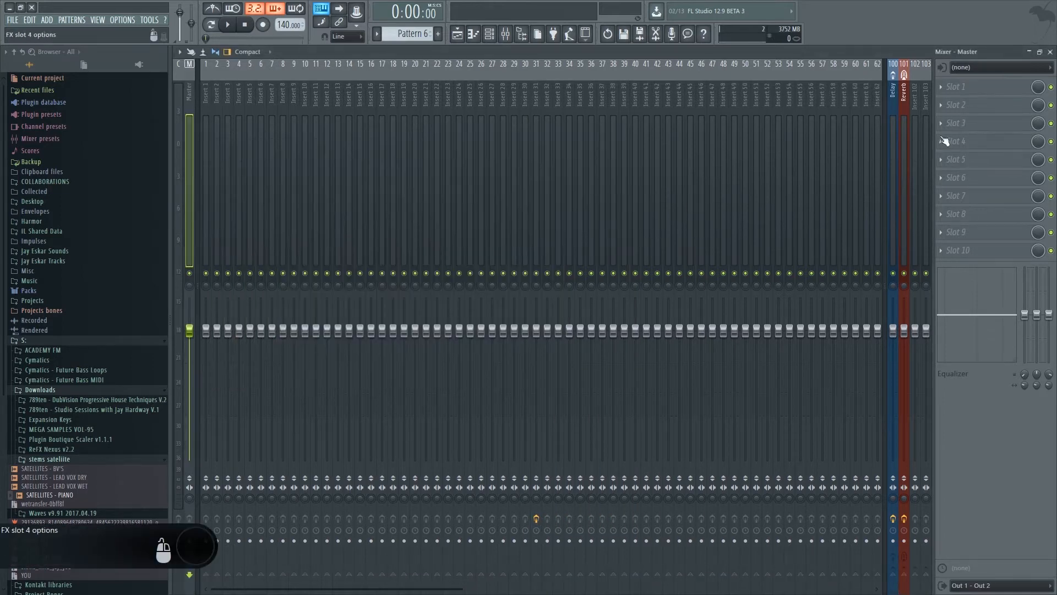
- Load FabFilter Pro-Q 2 [64bit] into effect slot 3 of the Master track
{"action": "left_click", "coordinate": [956, 126]}
{"action": "mouse_move", "coordinate": [957, 138]}
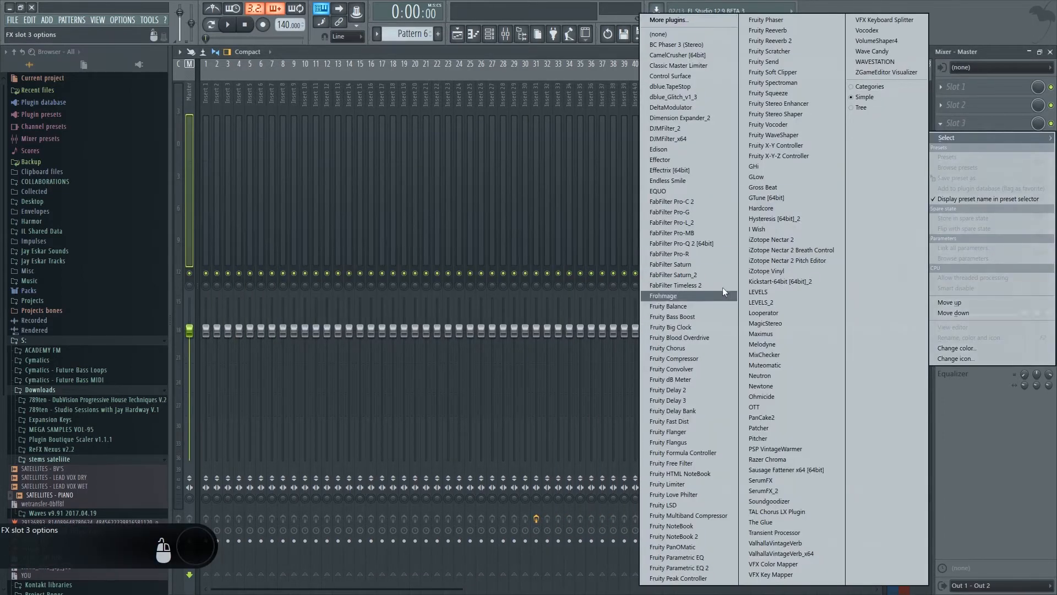
{"action": "left_click", "coordinate": [683, 244]}
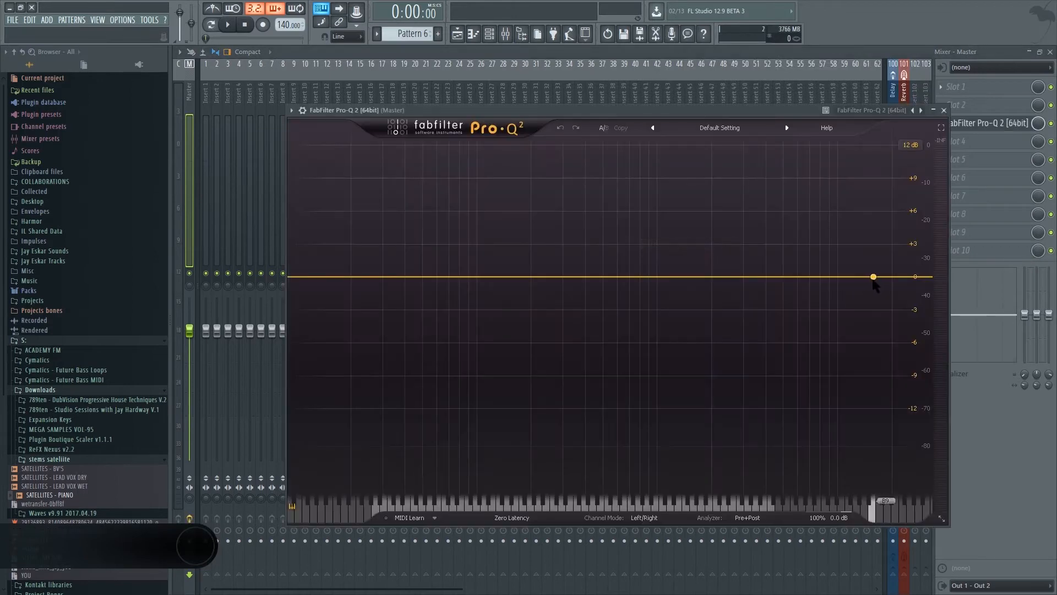
- Add a high shelf at about 11946 Hz with about +0.95 dB gain and Q 0.3, and look over its band options
{"action": "left_click", "coordinate": [851, 272]}
{"action": "right_click", "coordinate": [850, 271]}
{"action": "mouse_move", "coordinate": [895, 316]}
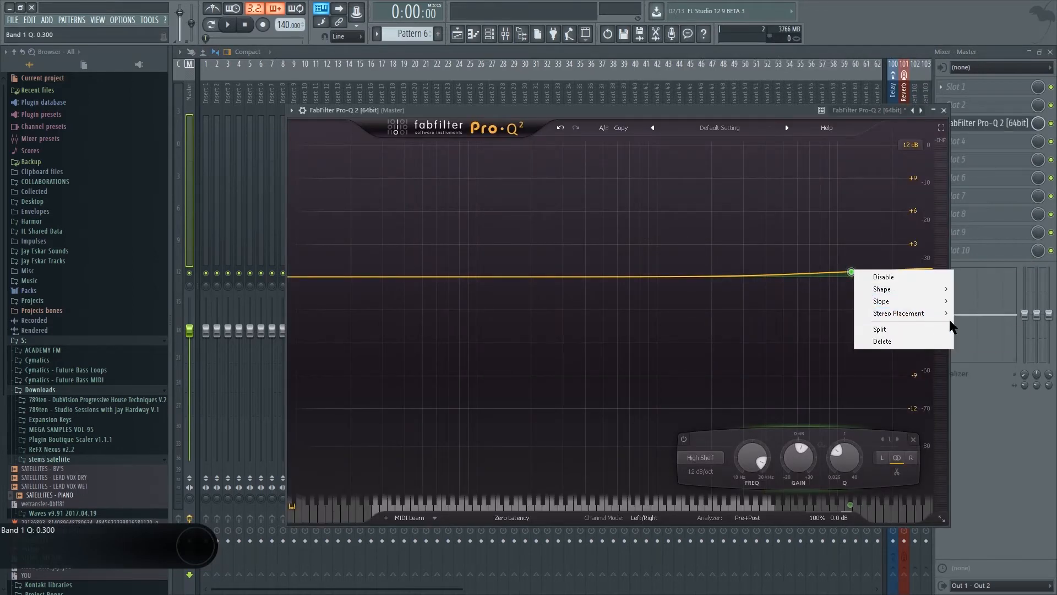
{"action": "left_click", "coordinate": [564, 518]}
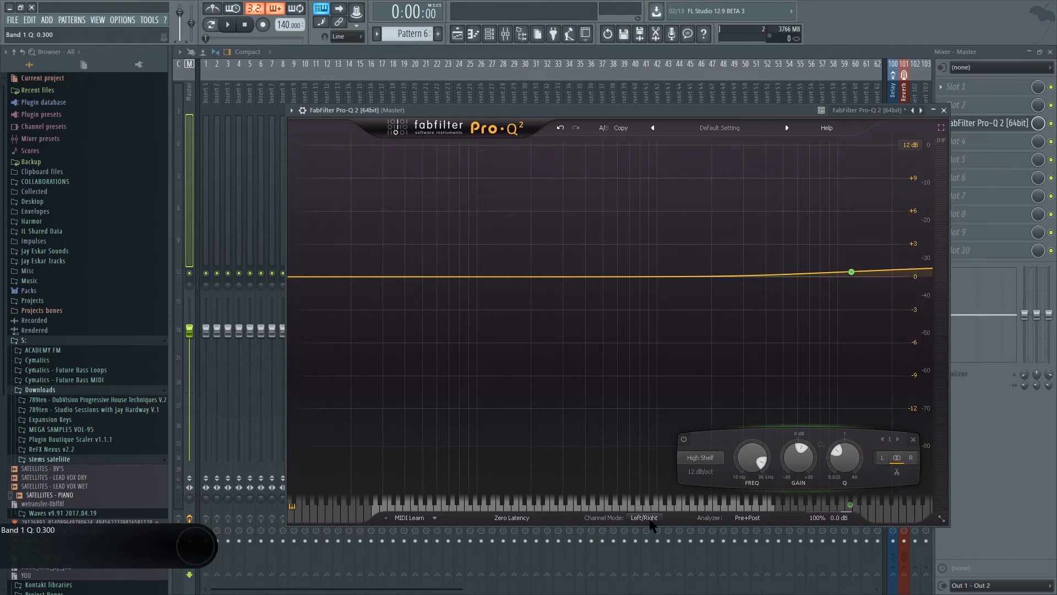
- Switch the channel mode to Mid/Side, place the high shelf on Side, and boost it to about +3.9 dB at 11292 Hz
{"action": "left_click", "coordinate": [643, 518]}
{"action": "left_click", "coordinate": [647, 546]}
{"action": "right_click", "coordinate": [852, 271]}
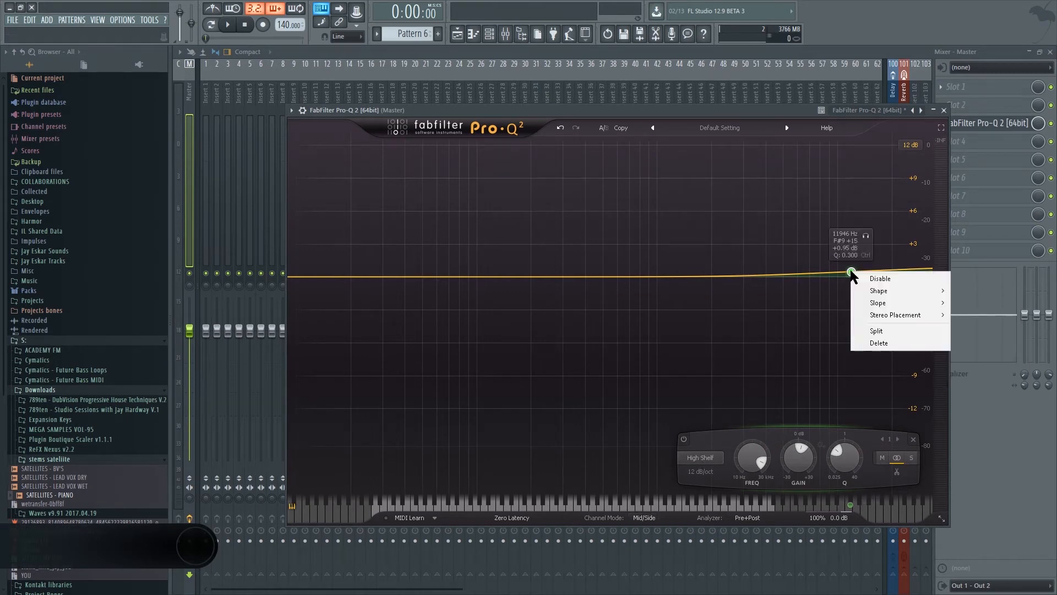
{"action": "mouse_move", "coordinate": [881, 314]}
{"action": "left_click", "coordinate": [972, 327]}
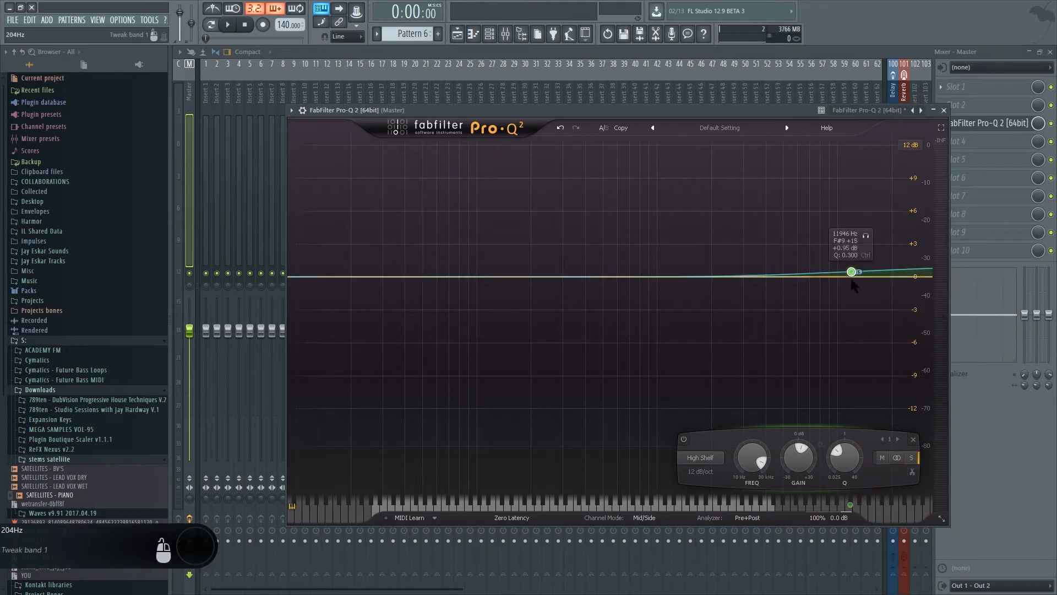
{"action": "left_click_drag", "start_coordinate": [852, 272], "coordinate": [847, 256]}
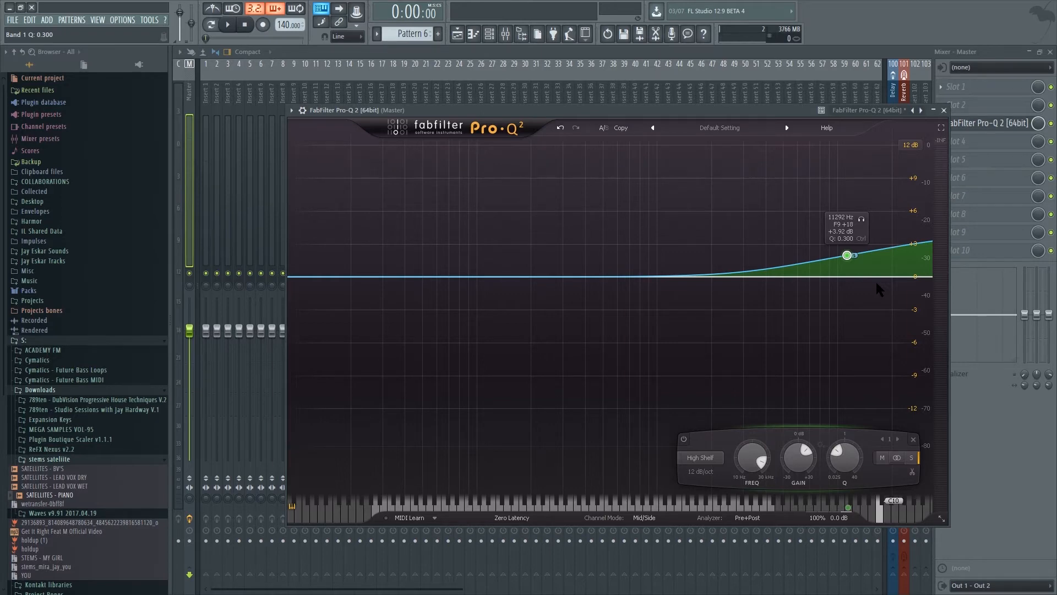
- Try Pro-Q 2's MIDI Learn mode and inspect its options, such as Enable MIDI, leaving the mode again
{"action": "left_click", "coordinate": [410, 518]}
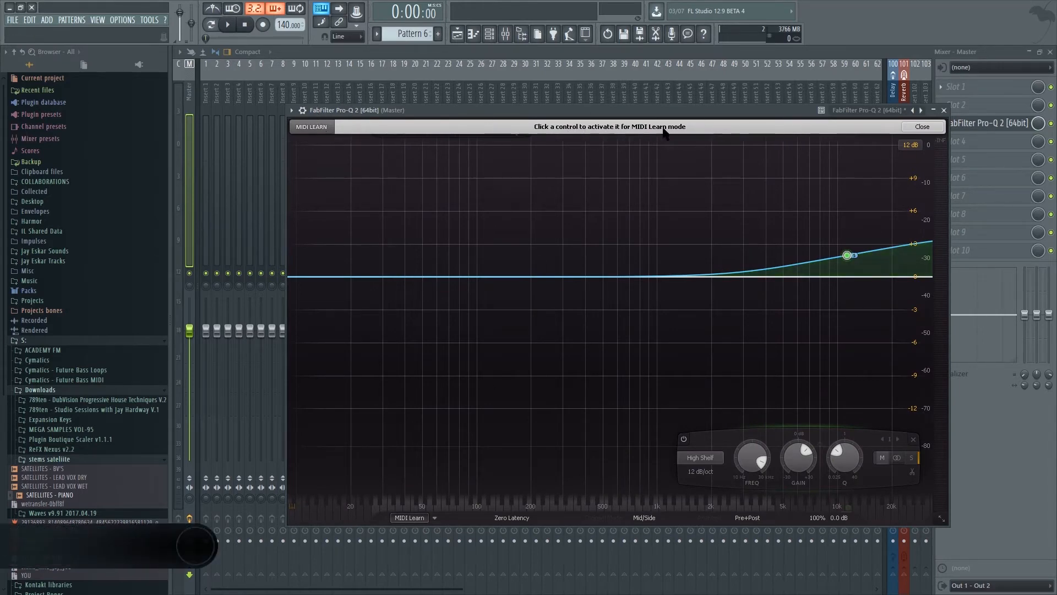
{"action": "left_click", "coordinate": [409, 518]}
{"action": "left_click", "coordinate": [409, 518]}
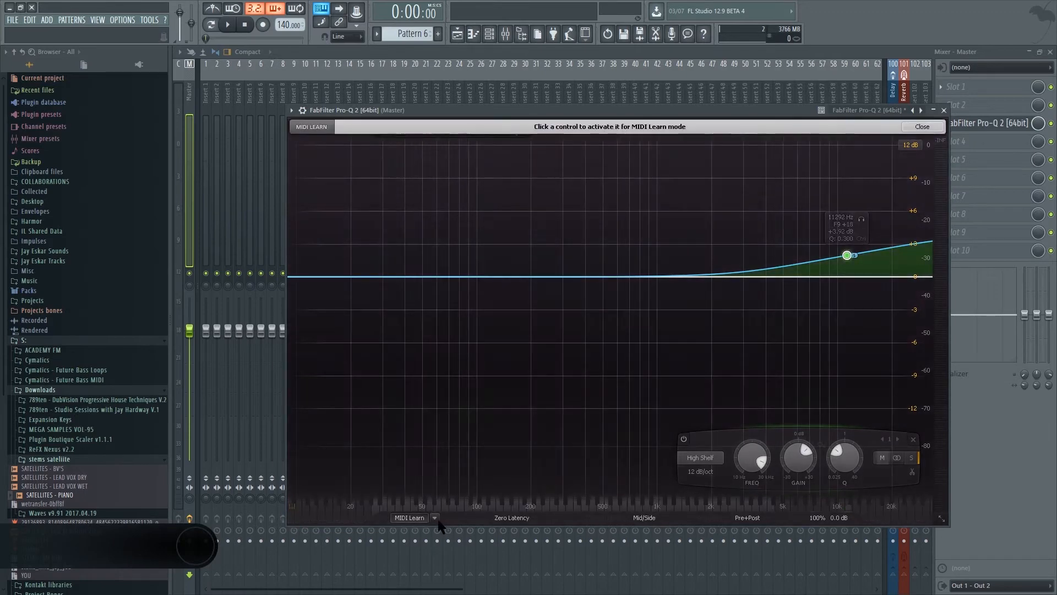
{"action": "left_click", "coordinate": [434, 518]}
{"action": "left_click", "coordinate": [463, 531]}
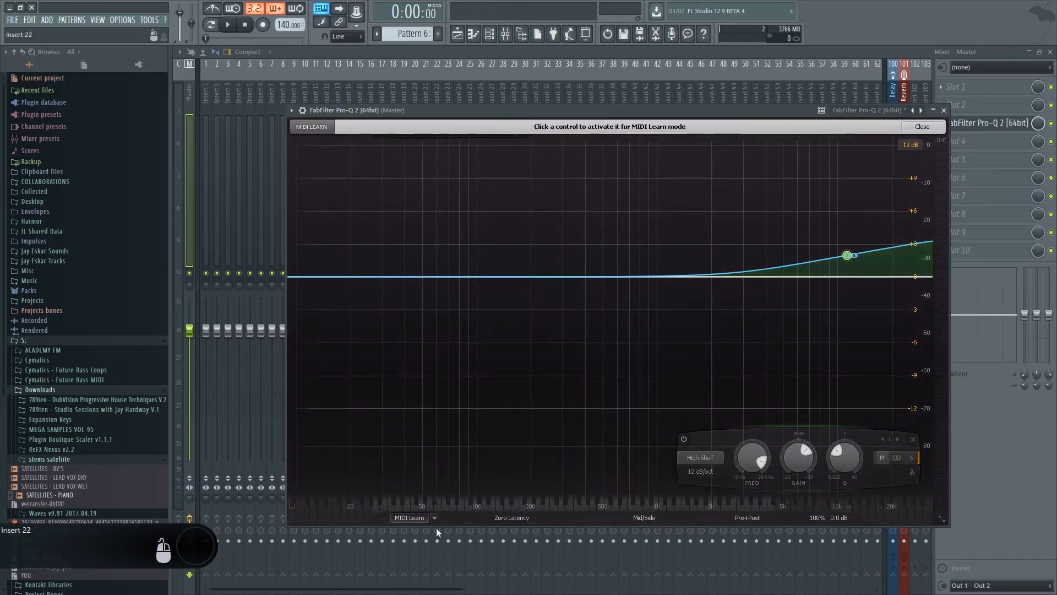
{"action": "left_click", "coordinate": [434, 517]}
{"action": "left_click", "coordinate": [426, 518]}
{"action": "left_click", "coordinate": [422, 518]}
{"action": "left_click", "coordinate": [420, 518]}
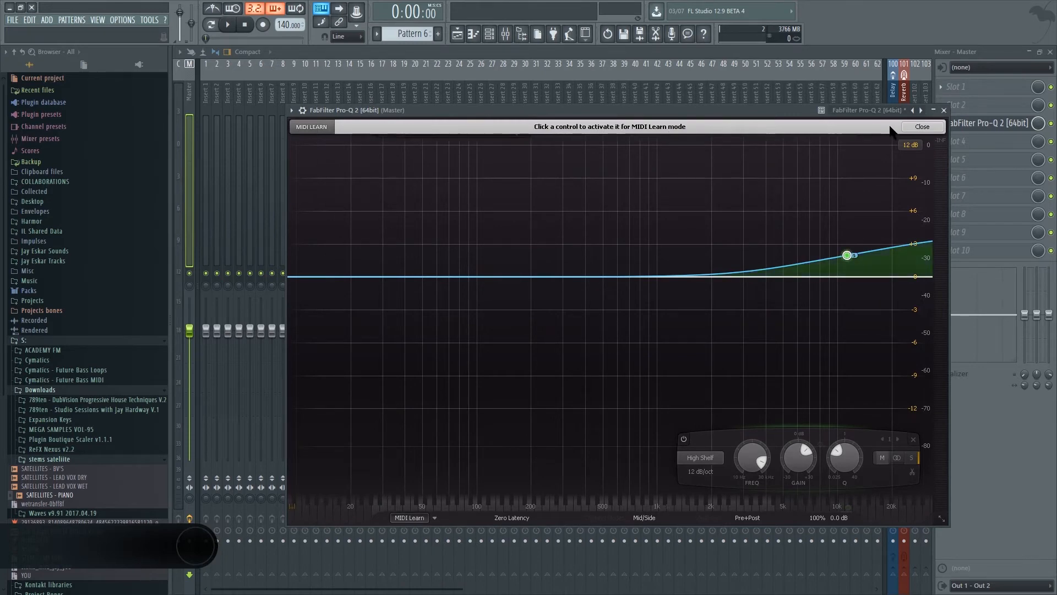
{"action": "left_click", "coordinate": [923, 127]}
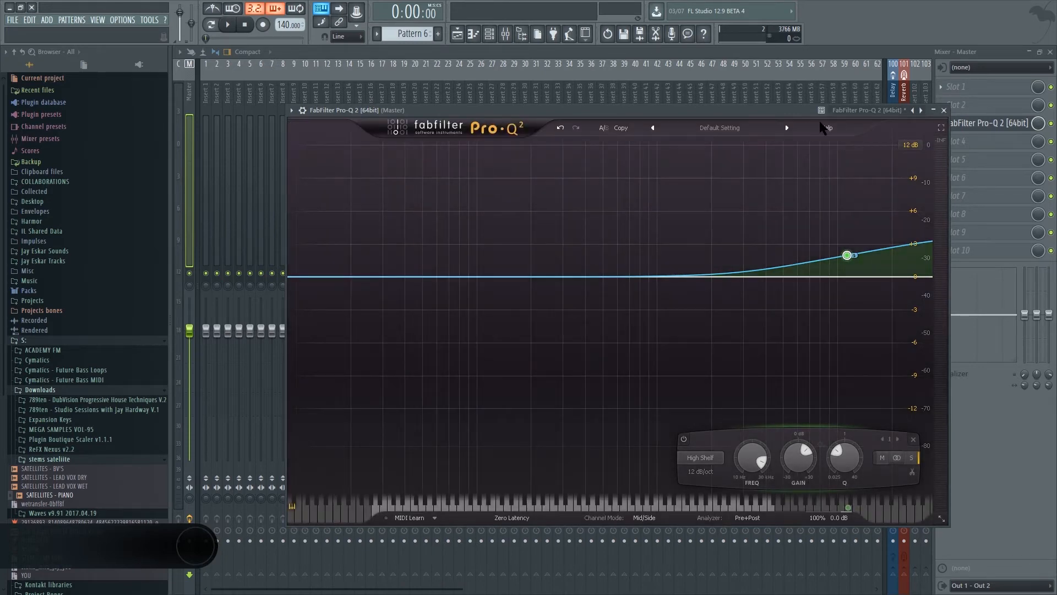
{"action": "left_click", "coordinate": [435, 518]}
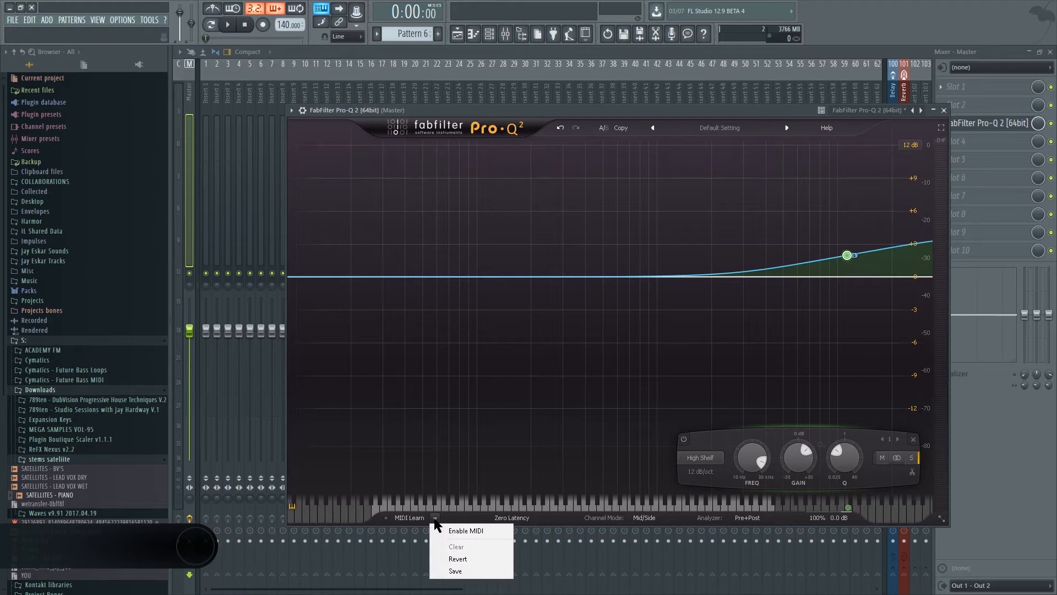
{"action": "left_click", "coordinate": [382, 519]}
{"action": "left_click", "coordinate": [401, 519]}
{"action": "left_click", "coordinate": [400, 518]}
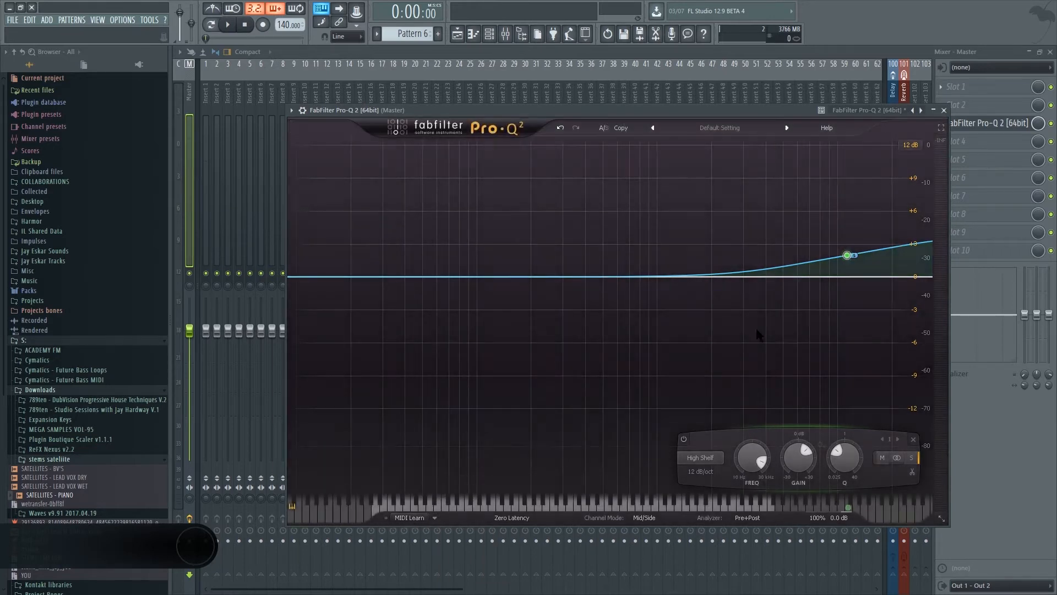
- Shift the Side high shelf to a lower frequency at the same gain and activate MIDI Learn mode
{"action": "left_click_drag", "start_coordinate": [847, 255], "coordinate": [803, 255]}
{"action": "left_click", "coordinate": [410, 519]}
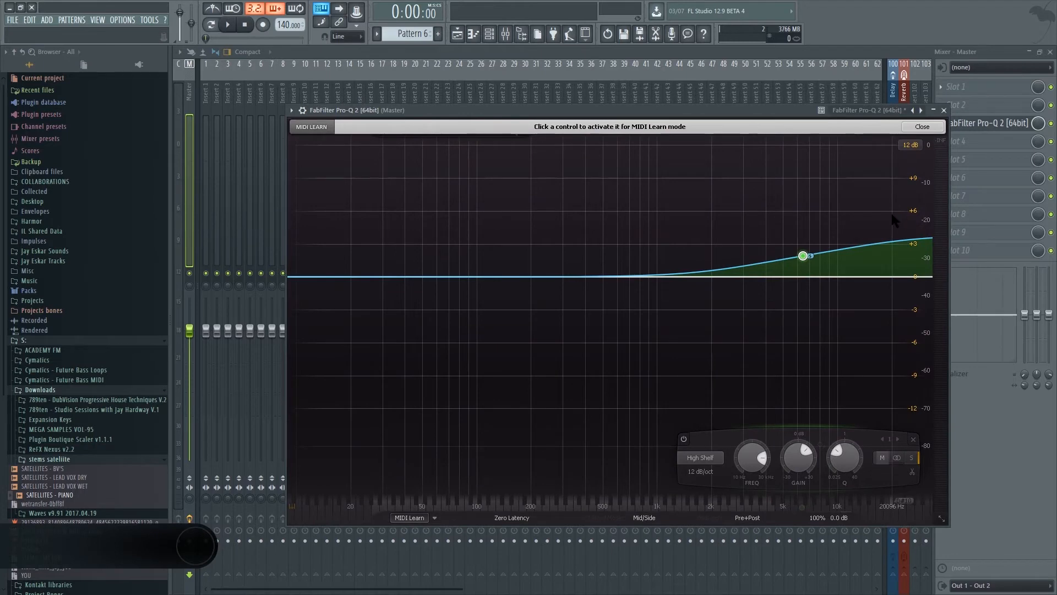
- Show the channel rack, switch its channel group to Unsorted, and reposition the Pro-Q 2 window below it
{"action": "left_click", "coordinate": [490, 34]}
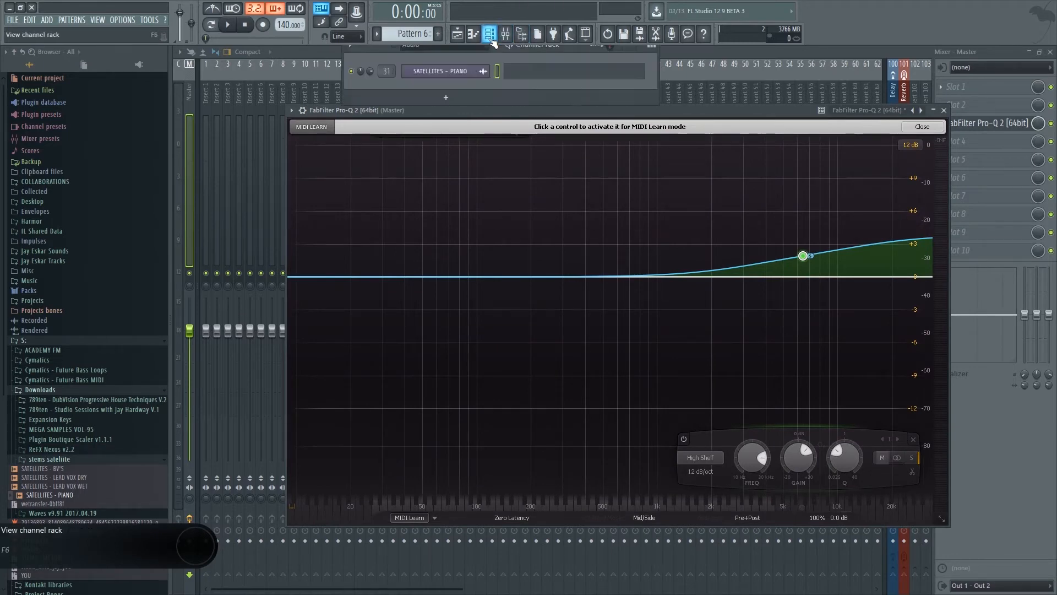
{"action": "left_click", "coordinate": [458, 50]}
{"action": "left_click", "coordinate": [431, 81]}
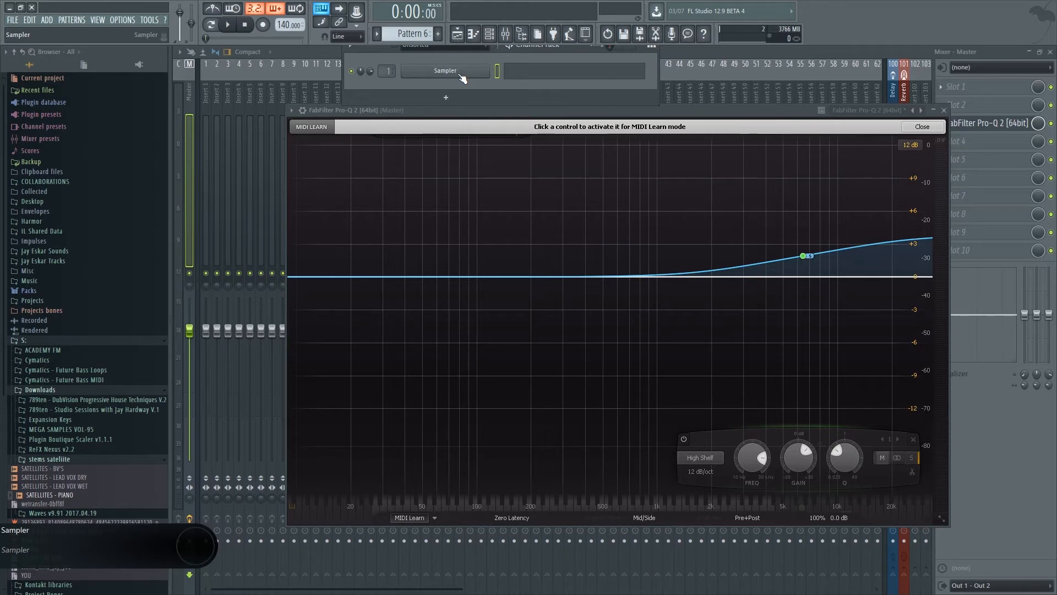
{"action": "left_click_drag", "start_coordinate": [698, 115], "coordinate": [667, 131]}
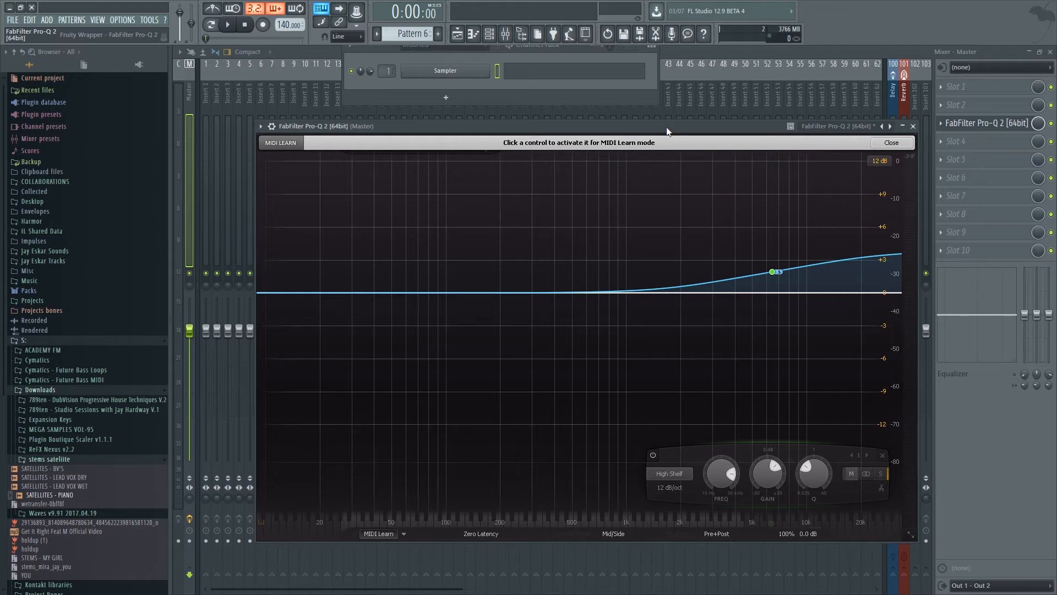
- Load FabFilter Pro-C 2 into master effect slot 2, briefly inspect its side chain section, and reposition its window
{"action": "left_click", "coordinate": [988, 105]}
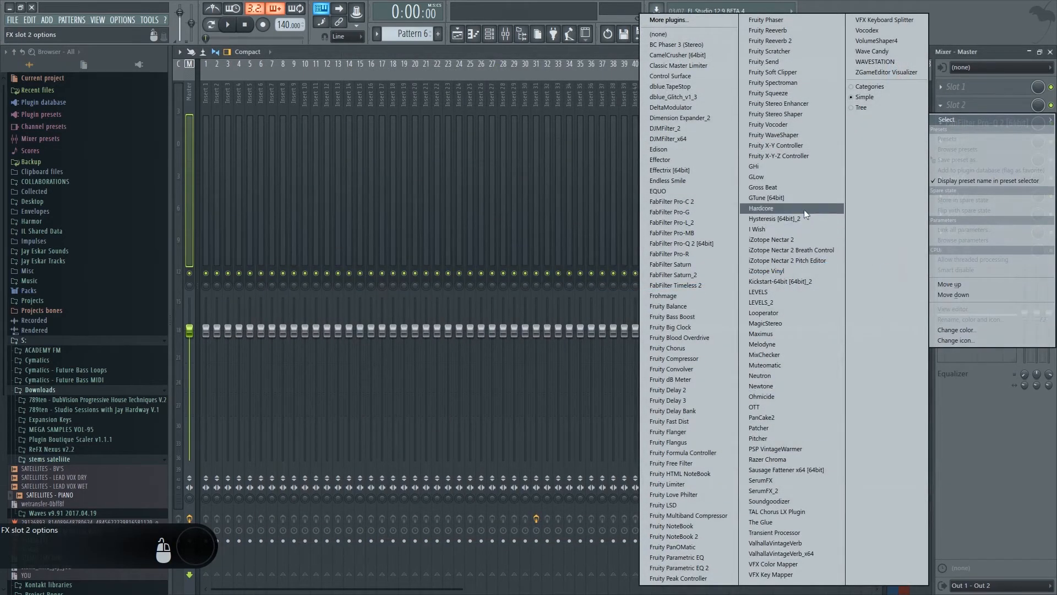
{"action": "left_click", "coordinate": [687, 202]}
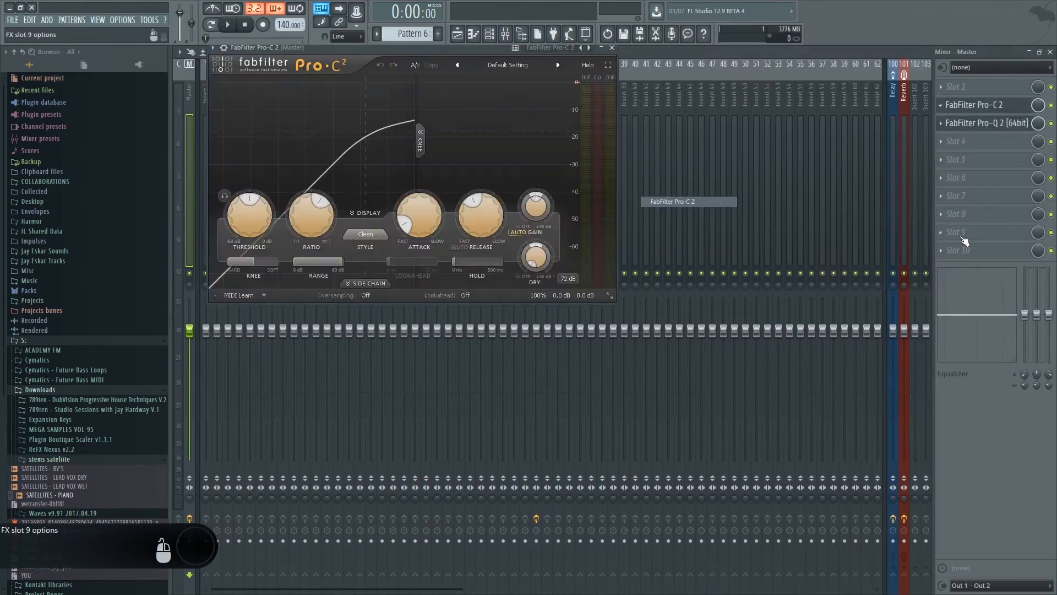
{"action": "left_click", "coordinate": [369, 284]}
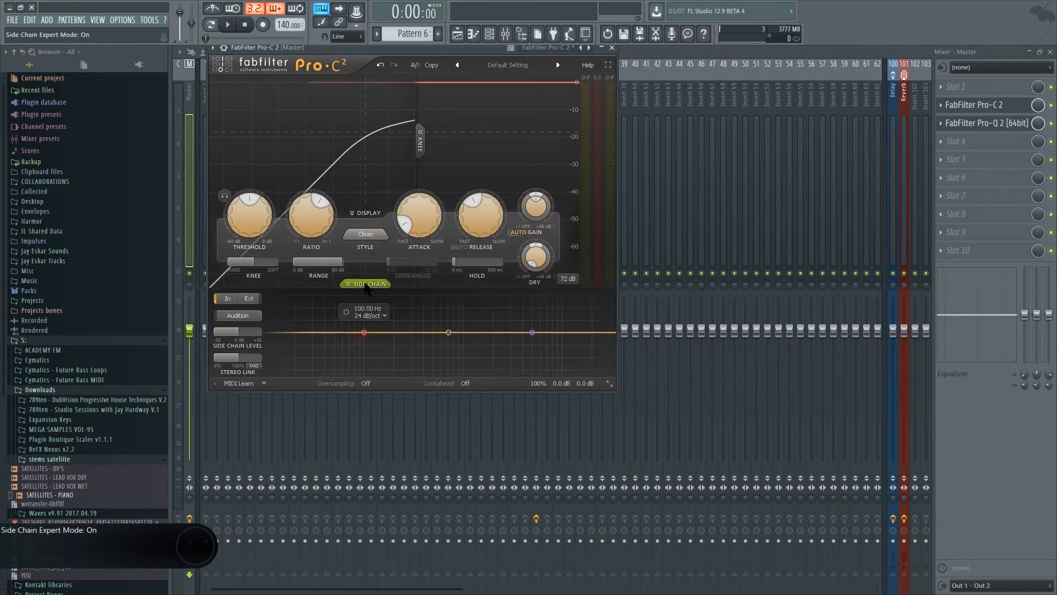
{"action": "left_click", "coordinate": [369, 284]}
{"action": "left_click_drag", "start_coordinate": [495, 48], "coordinate": [561, 77]}
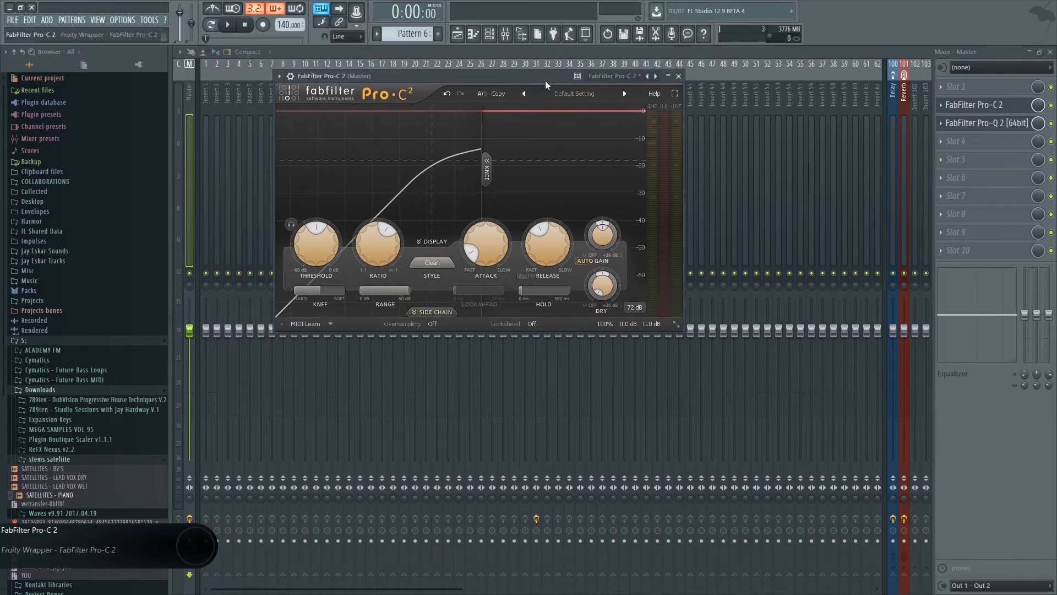
- Set the Pro-C 2 interface size to Medium
{"action": "left_click", "coordinate": [676, 324]}
{"action": "left_click", "coordinate": [682, 336]}
{"action": "left_click", "coordinate": [675, 325]}
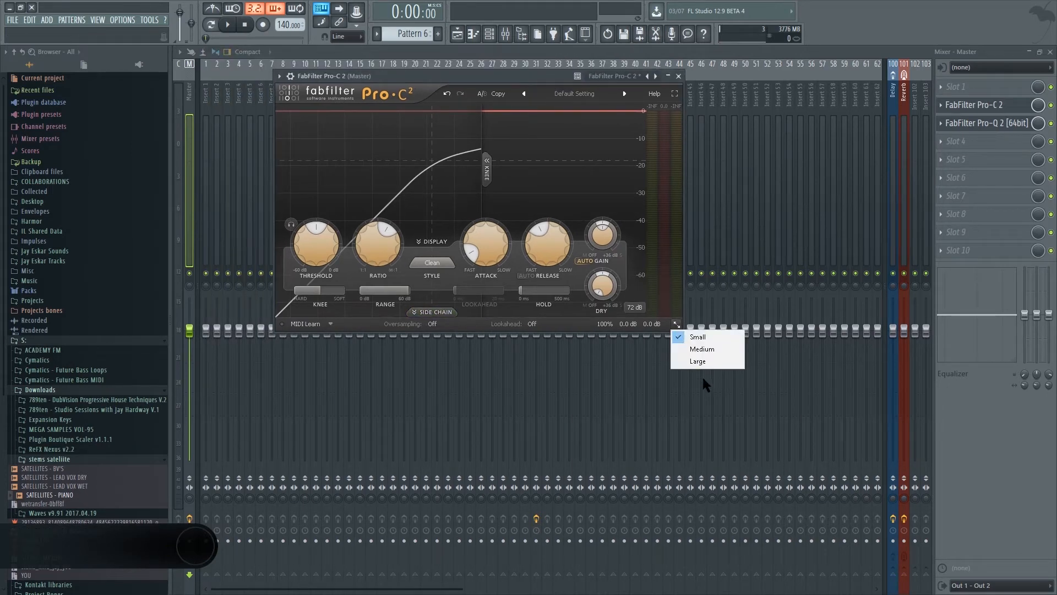
{"action": "left_click", "coordinate": [701, 351]}
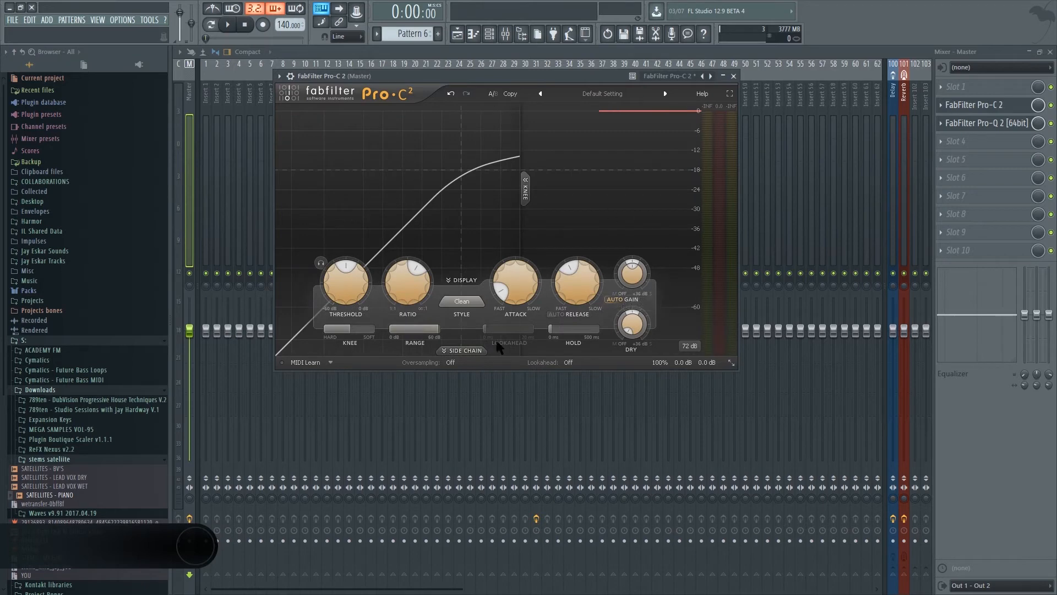
- Expand Pro-C 2's side chain section, set the side chain low frequency to about 83.8 Hz, and read the Stereo Link help
{"action": "left_click", "coordinate": [465, 352]}
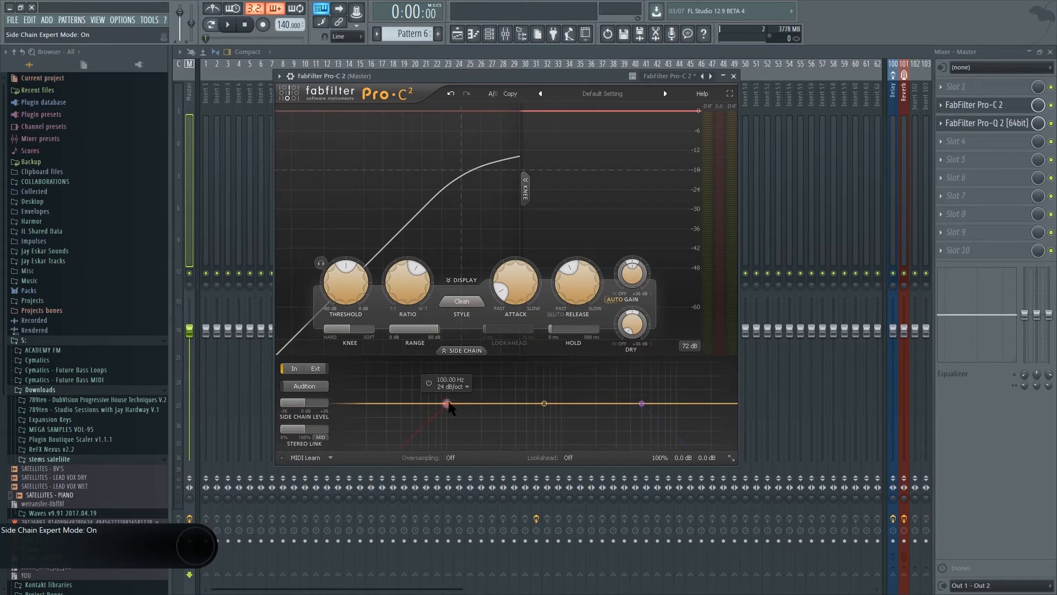
{"action": "mouse_move", "coordinate": [448, 405]}
{"action": "left_mouse_down"}
{"action": "mouse_move", "coordinate": [365, 408]}
{"action": "mouse_move", "coordinate": [503, 407]}
{"action": "mouse_move", "coordinate": [366, 408]}
{"action": "mouse_move", "coordinate": [438, 404]}
{"action": "left_mouse_up"}
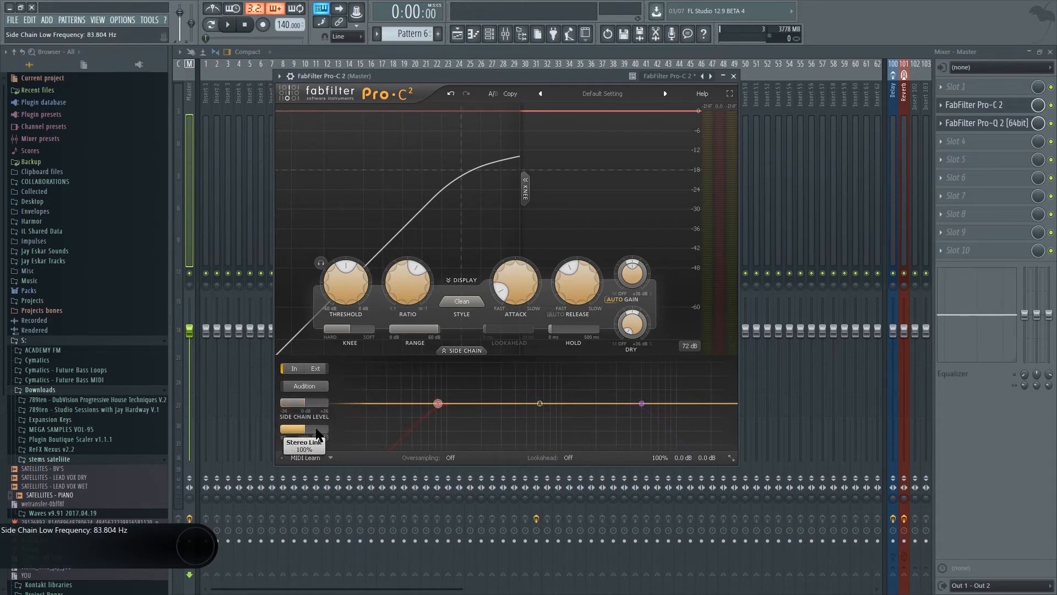
{"action": "mouse_move", "coordinate": [316, 435]}
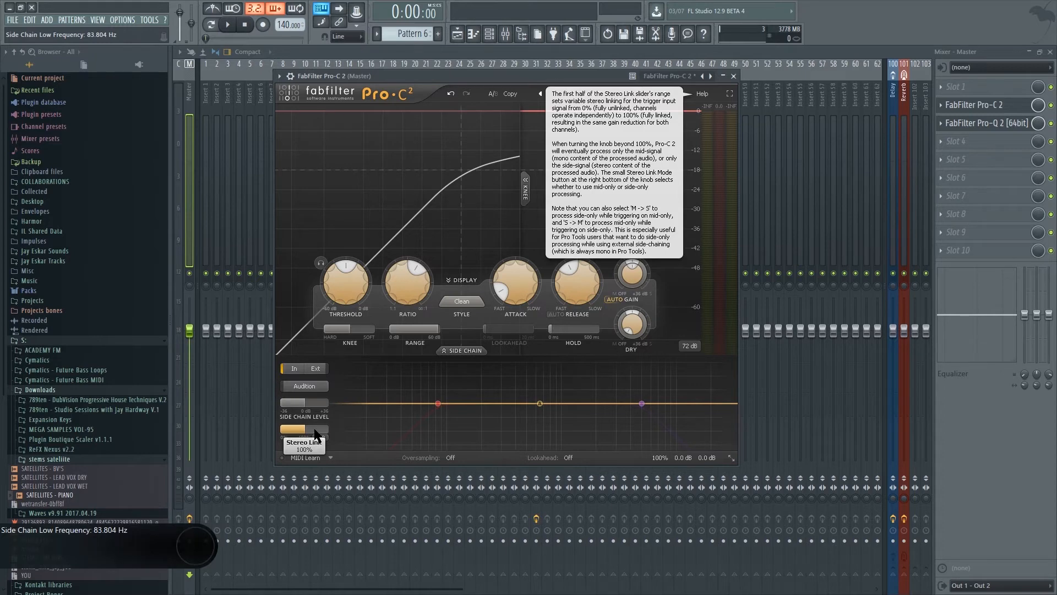
{"action": "mouse_move", "coordinate": [447, 394]}
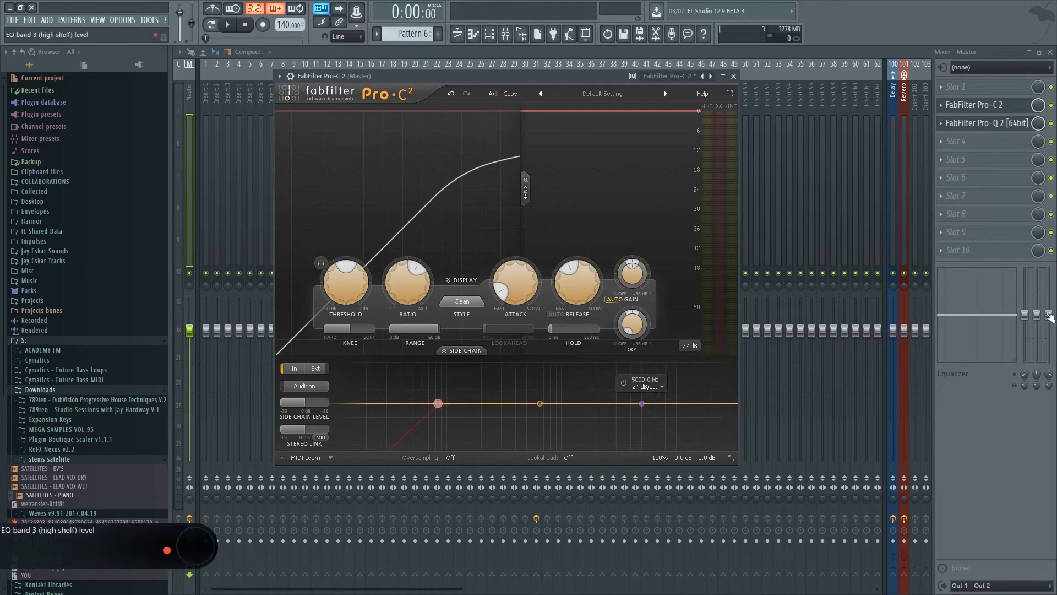
- Load FabFilter Pro-L_2 into master effect slot 5 and move its window fully into view
{"action": "left_click", "coordinate": [994, 121]}
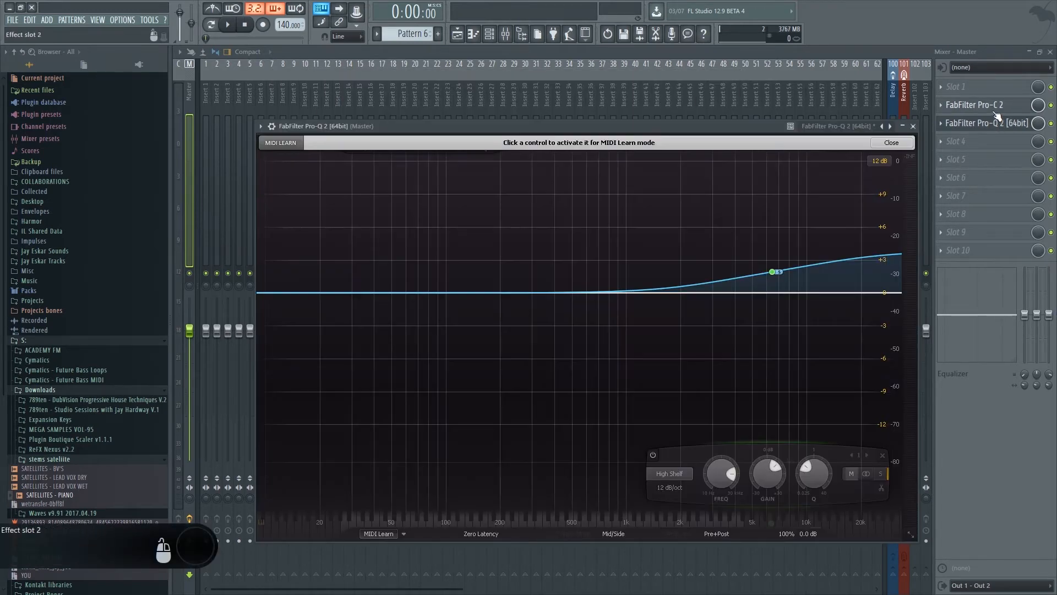
{"action": "left_click", "coordinate": [996, 105]}
{"action": "left_click", "coordinate": [982, 159]}
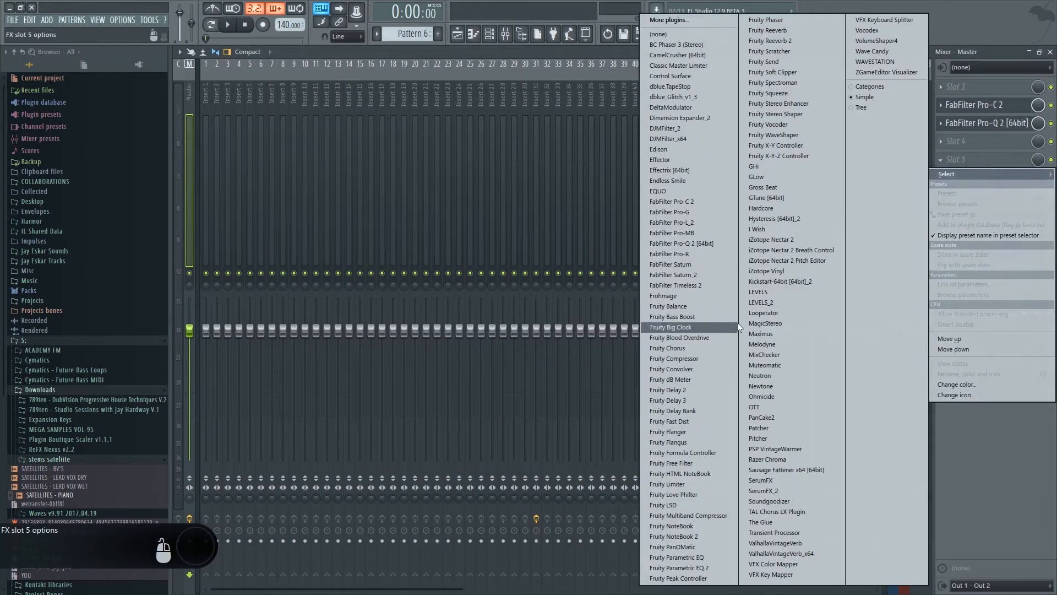
{"action": "left_click", "coordinate": [693, 222]}
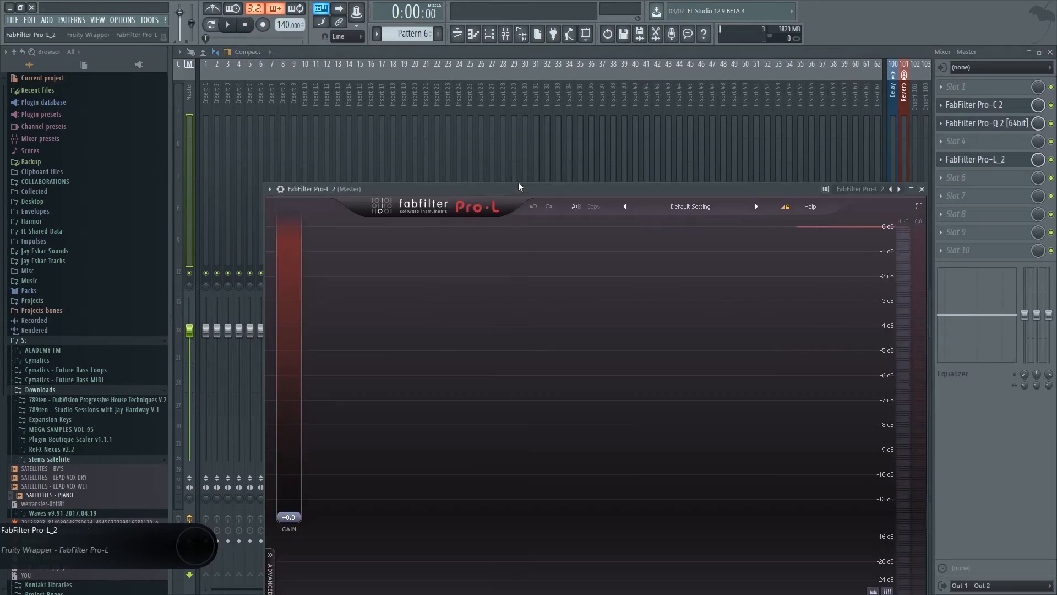
{"action": "left_click_drag", "start_coordinate": [519, 188], "coordinate": [480, 72]}
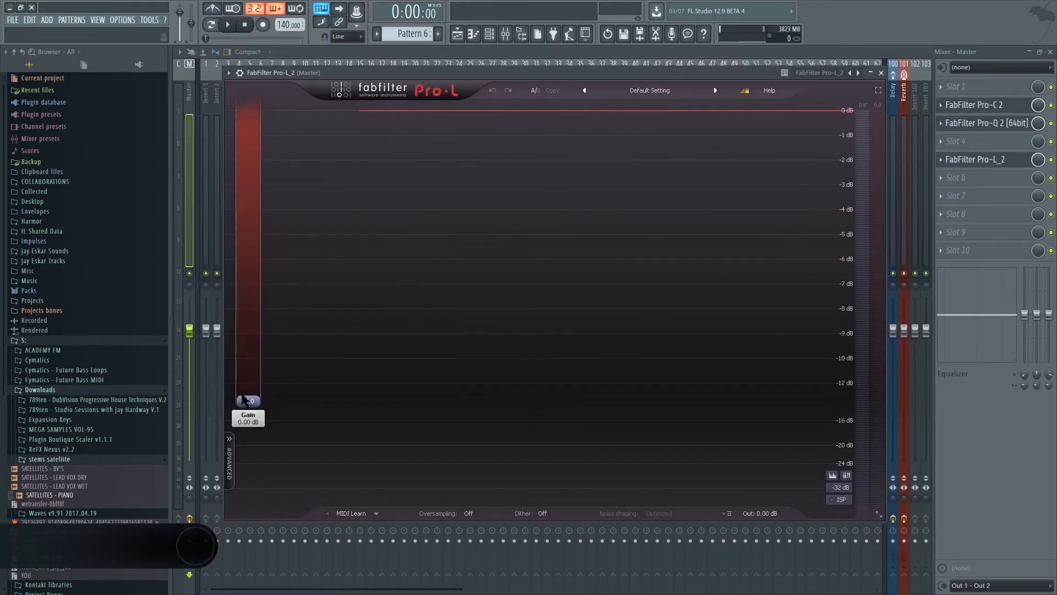
- Apply the Pop preset Safe and Fluffy to Pro-L
{"action": "mouse_move", "coordinate": [247, 400]}
{"action": "left_mouse_down"}
{"action": "mouse_move", "coordinate": [245, 278]}
{"action": "mouse_move", "coordinate": [248, 405]}
{"action": "left_mouse_up"}
{"action": "left_click", "coordinate": [676, 91]}
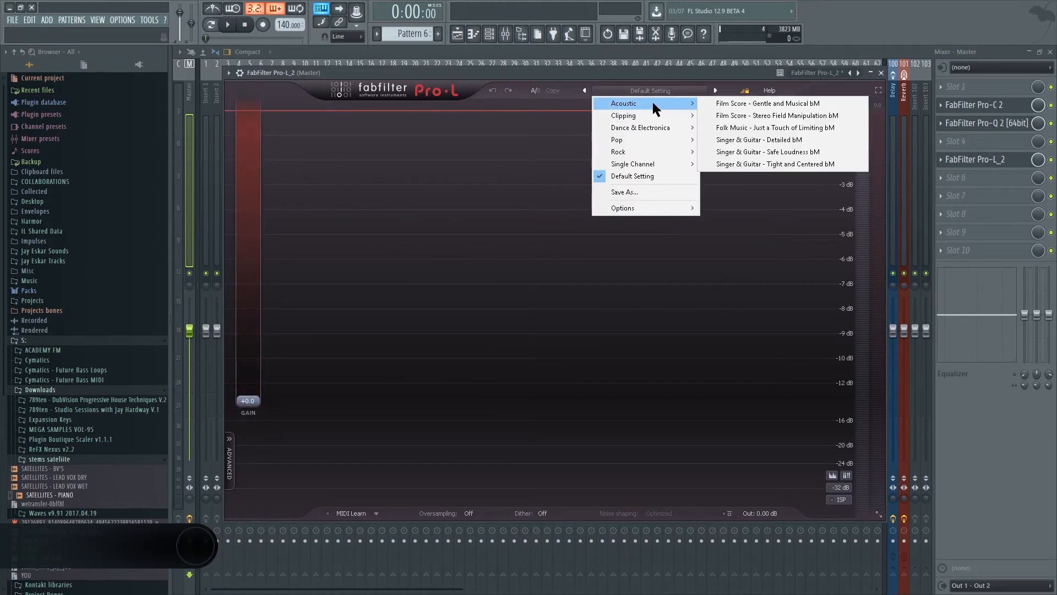
{"action": "mouse_move", "coordinate": [638, 140]}
{"action": "left_click", "coordinate": [797, 164]}
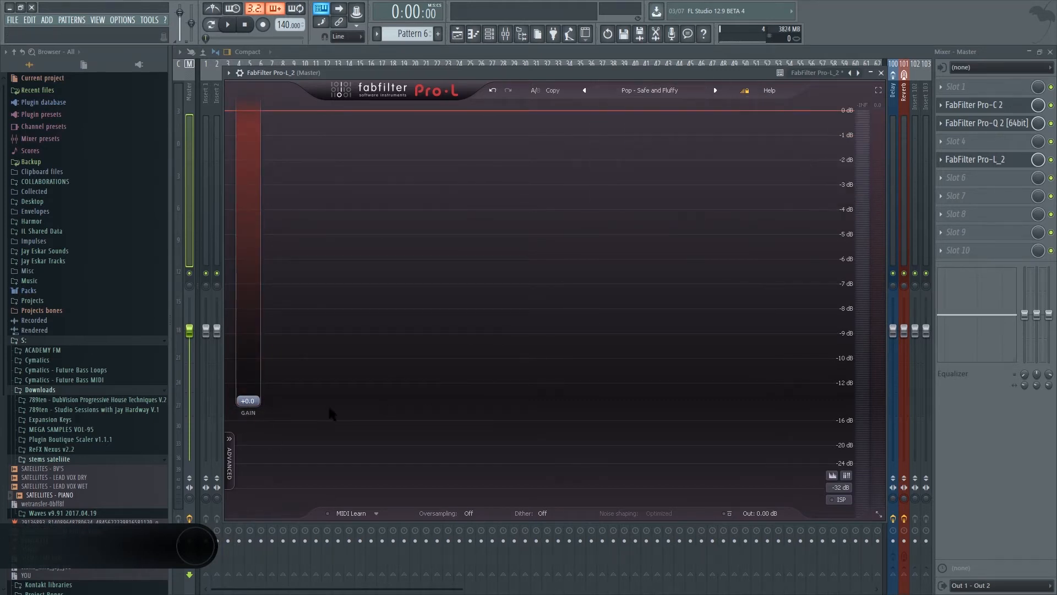
- Reveal Pro-L's advanced settings and look over the limiting style options, keeping Punchy
{"action": "left_click", "coordinate": [230, 457]}
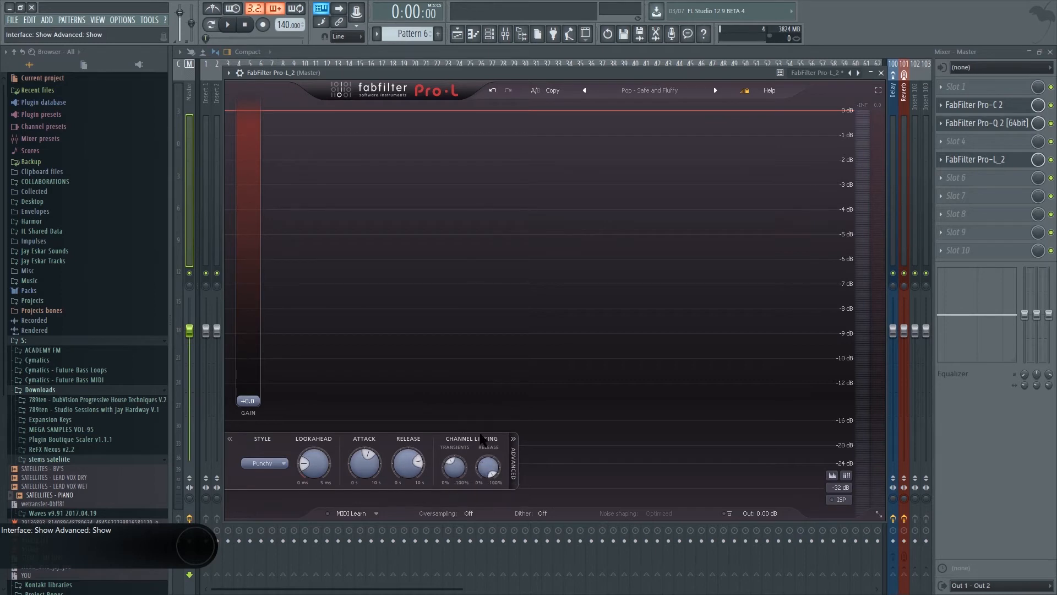
{"action": "left_click", "coordinate": [266, 463]}
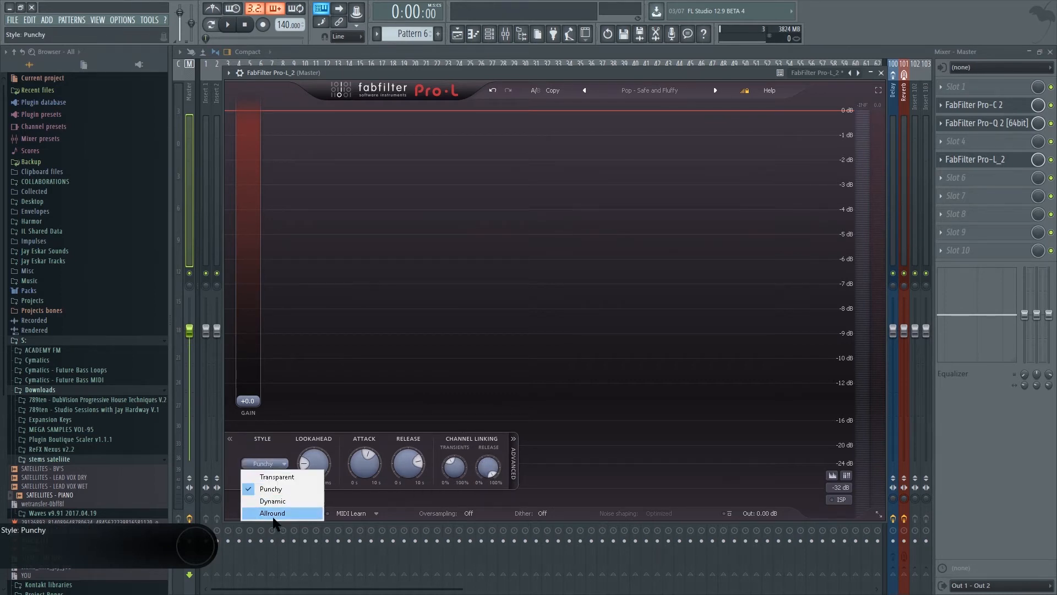
{"action": "left_click", "coordinate": [269, 451]}
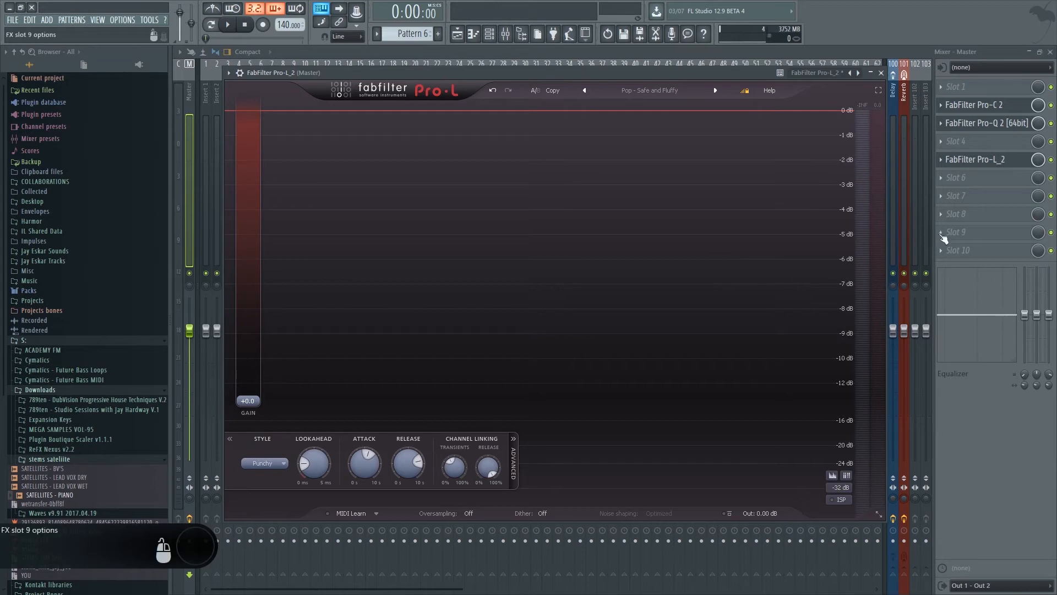
- Load Fruity Parametric EQ 2 into master slot 7 and shape a low-end roll-off by shifting bands 1 and 2 to the lowest frequencies
{"action": "left_click", "coordinate": [963, 197]}
{"action": "left_click", "coordinate": [701, 568]}
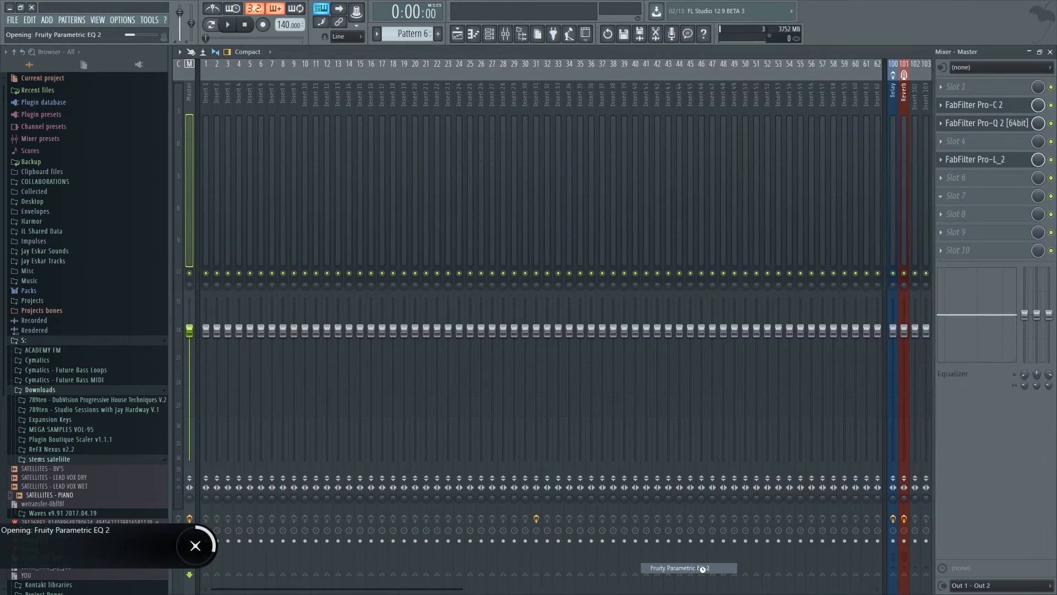
{"action": "left_click_drag", "start_coordinate": [344, 103], "coordinate": [410, 109]}
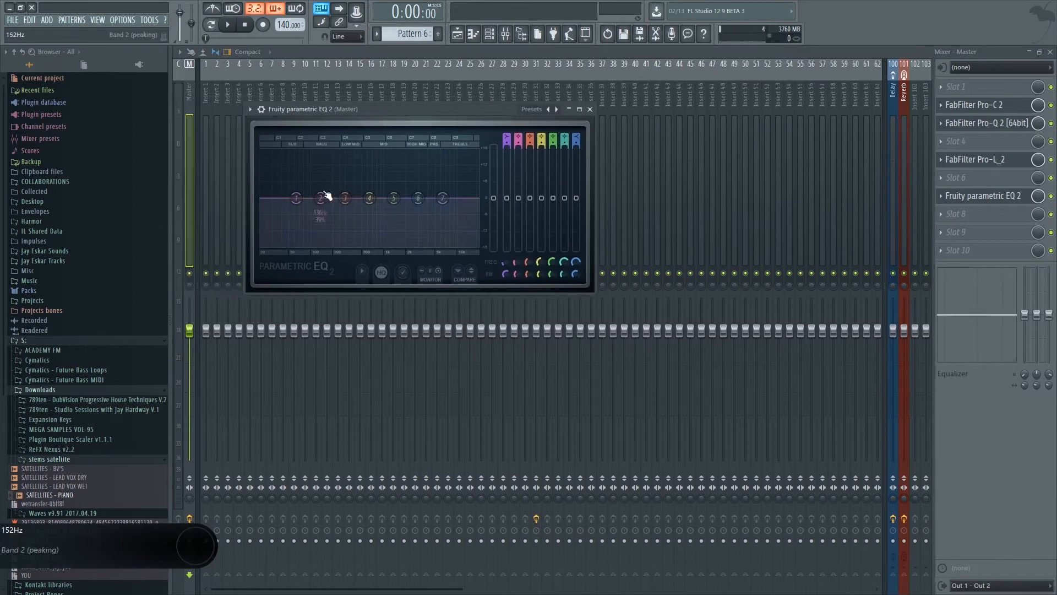
{"action": "left_click_drag", "start_coordinate": [297, 198], "coordinate": [261, 200]}
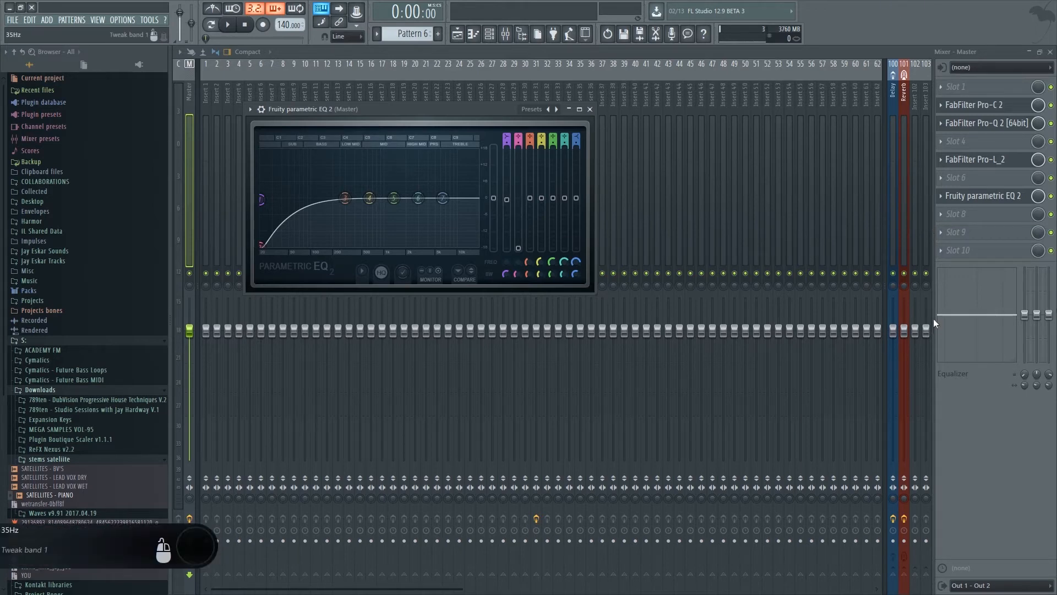
- Load FabFilter Timeless 2 into master effect slot 9 and apply the Chorus Wah DJM preset
{"action": "left_click", "coordinate": [947, 232]}
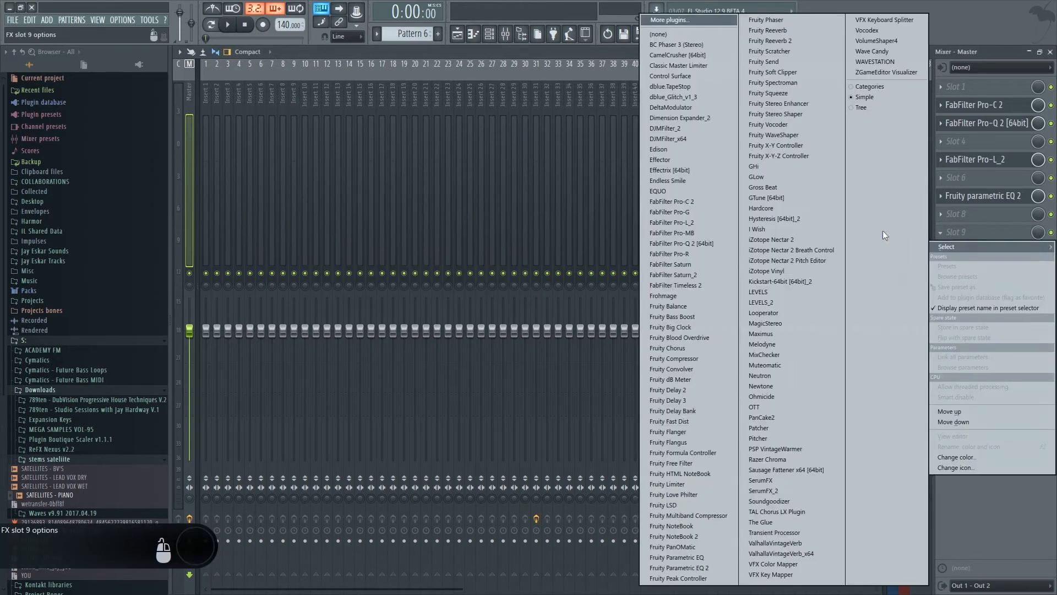
{"action": "left_click", "coordinate": [701, 285]}
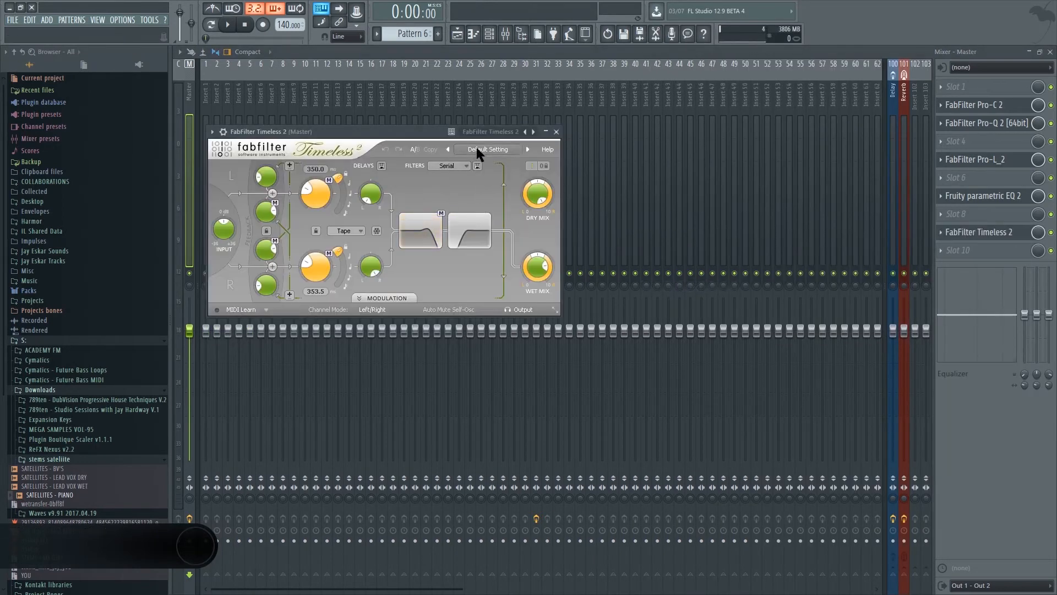
{"action": "left_click", "coordinate": [477, 151]}
{"action": "mouse_move", "coordinate": [493, 199]}
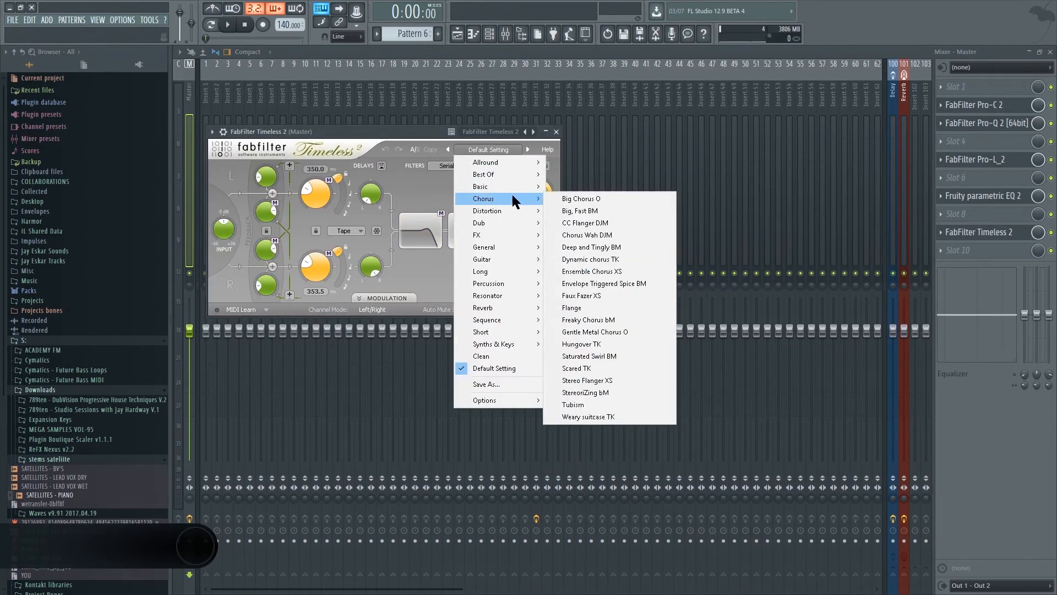
{"action": "left_click", "coordinate": [579, 235]}
- Switch Timeless 2 to the Distortion preset Enter The Matrix BM and expand its modulation section
{"action": "left_click", "coordinate": [488, 150]}
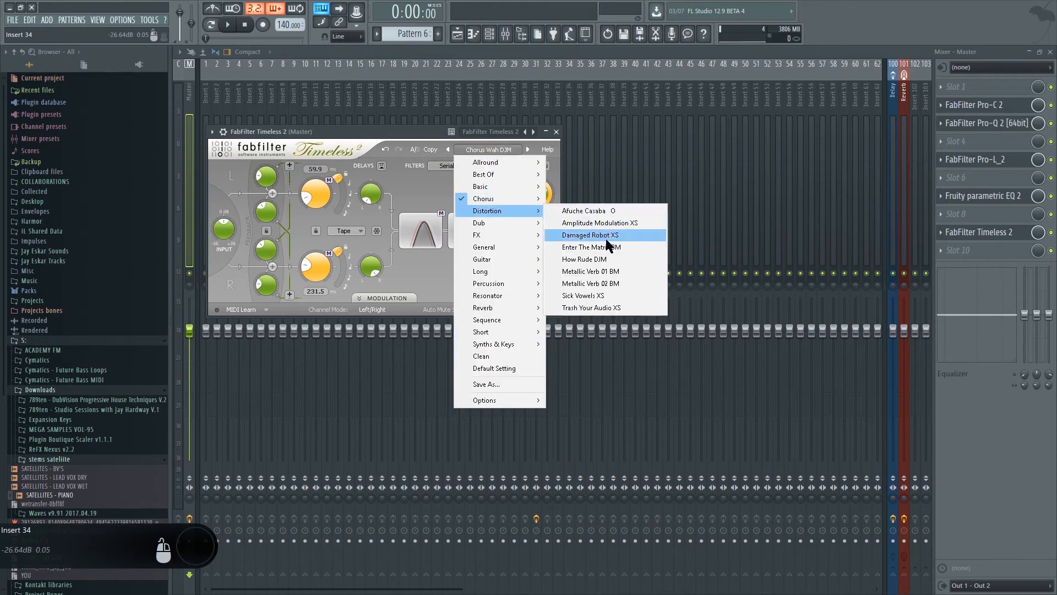
{"action": "left_click", "coordinate": [605, 246]}
{"action": "left_click", "coordinate": [475, 150]}
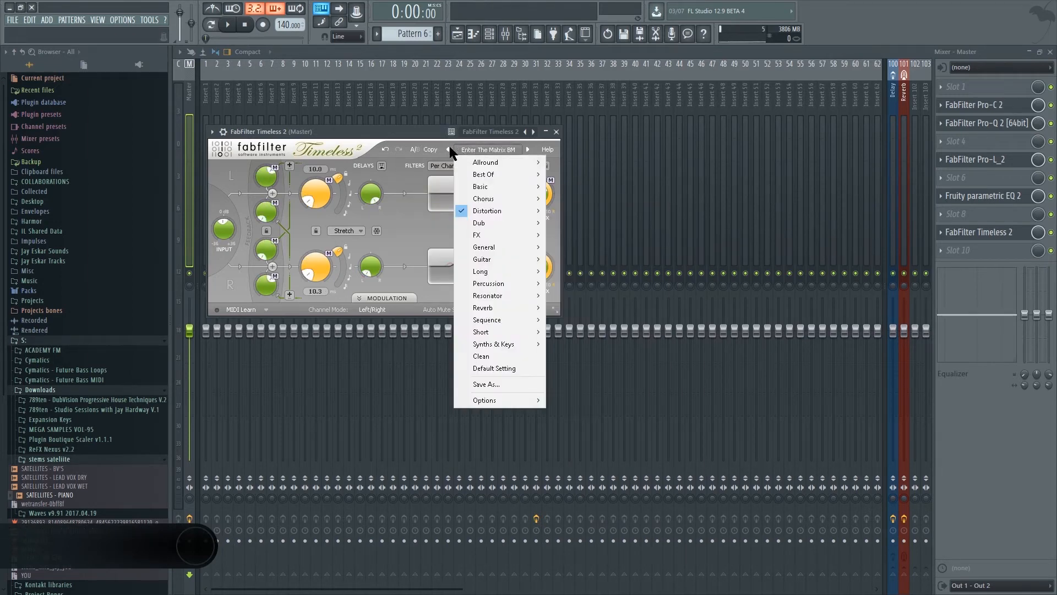
{"action": "left_click", "coordinate": [410, 136]}
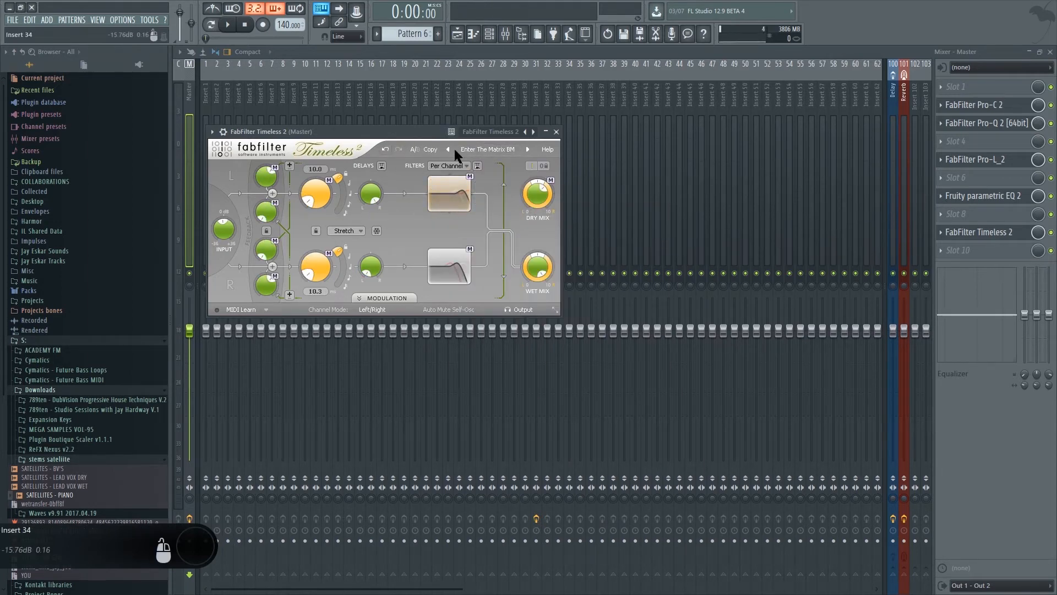
{"action": "left_click", "coordinate": [387, 298]}
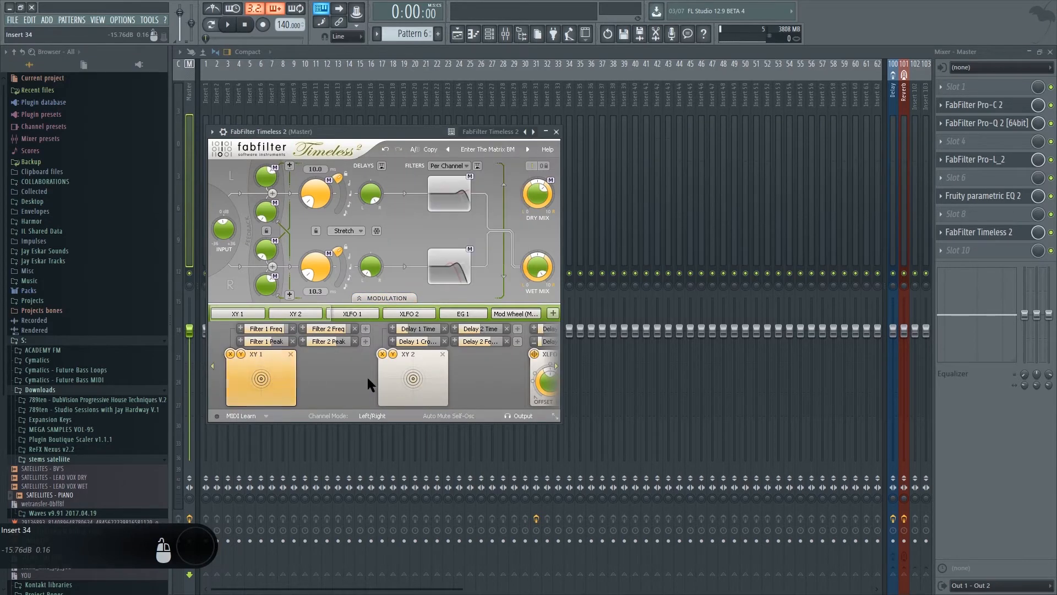
- Look through the plugin choices for slot 10 and the FabFilter effects in the browser's plugin database
{"action": "left_click", "coordinate": [958, 251]}
{"action": "mouse_move", "coordinate": [962, 260]}
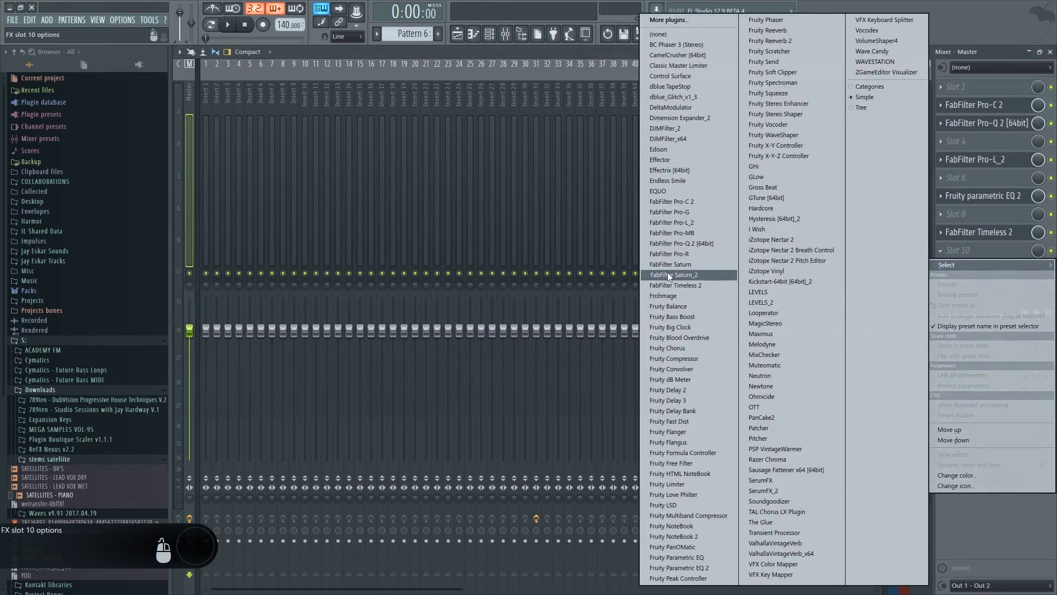
{"action": "left_click", "coordinate": [1, 100]}
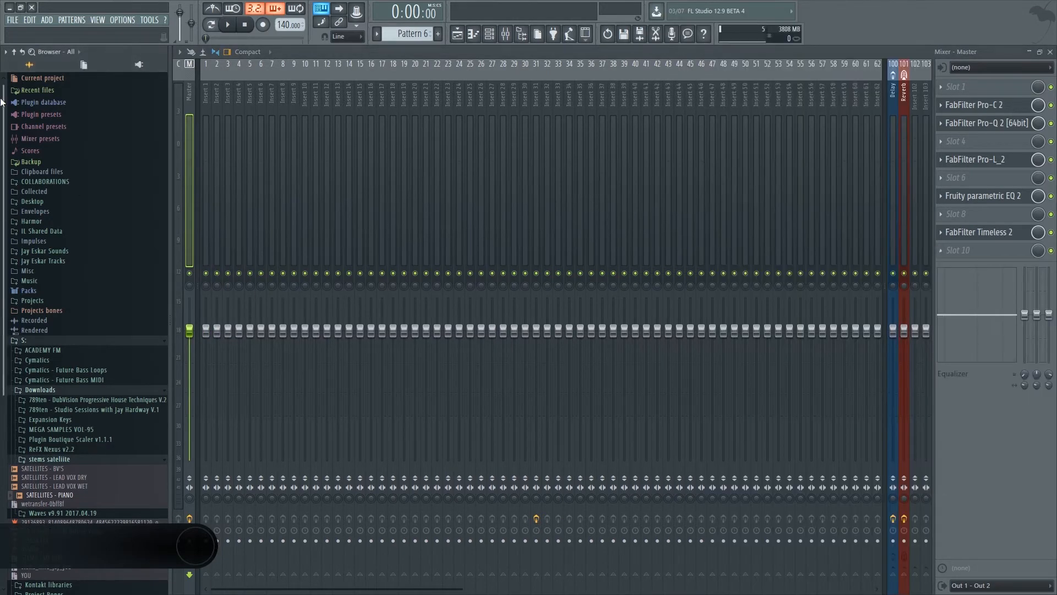
{"action": "left_click", "coordinate": [138, 65]}
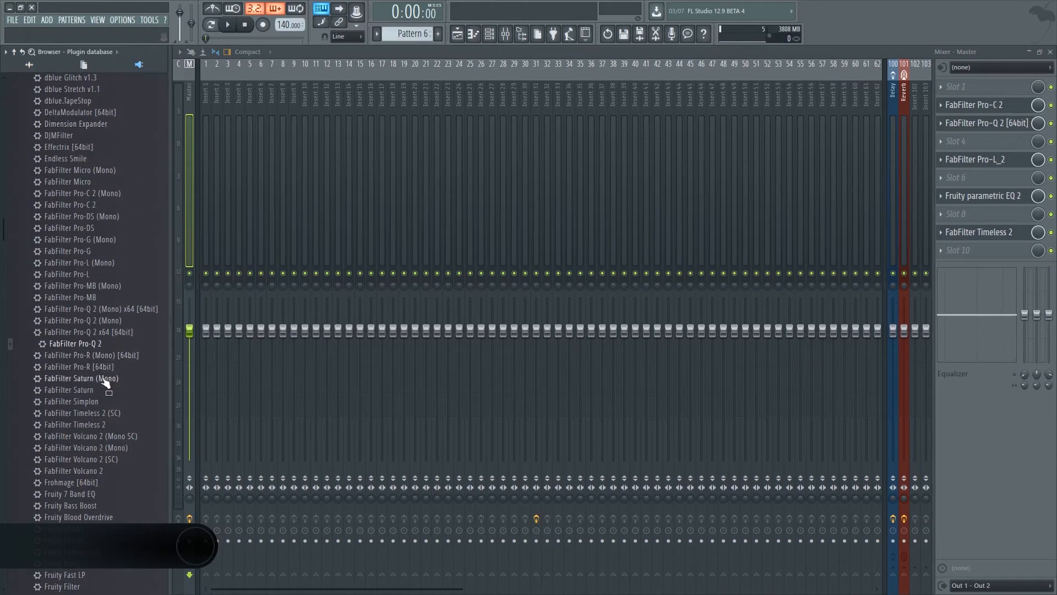
- Load FabFilter Simplon into master slot 8, lower filter 1's frequency to about 8900 Hz and look through its presets
{"action": "left_click_drag", "start_coordinate": [108, 401], "coordinate": [973, 218]}
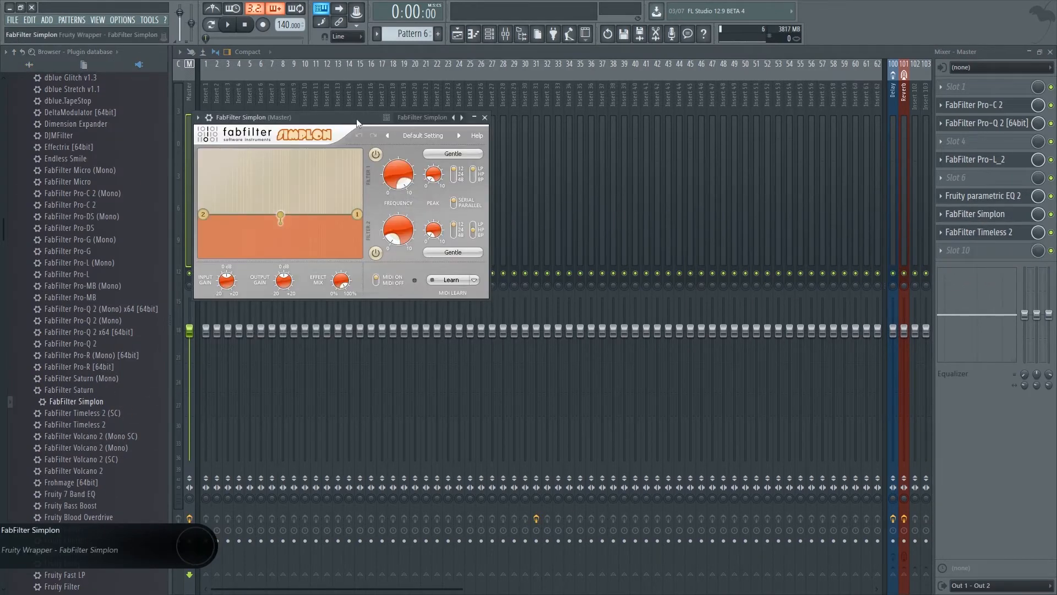
{"action": "left_click_drag", "start_coordinate": [357, 122], "coordinate": [395, 118]}
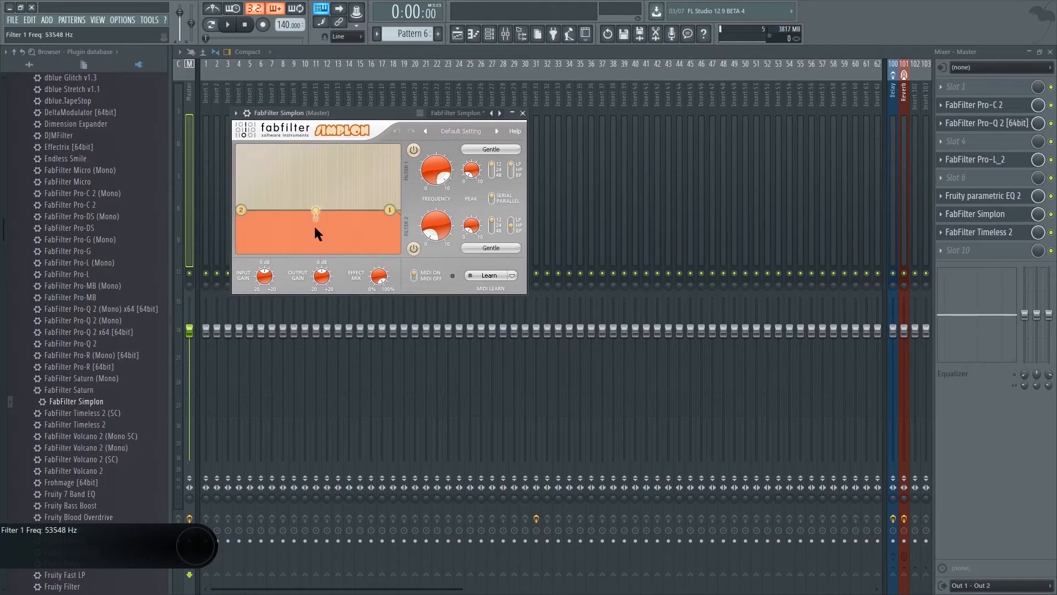
{"action": "left_click_drag", "start_coordinate": [315, 228], "coordinate": [279, 224]}
{"action": "left_click", "coordinate": [454, 128]}
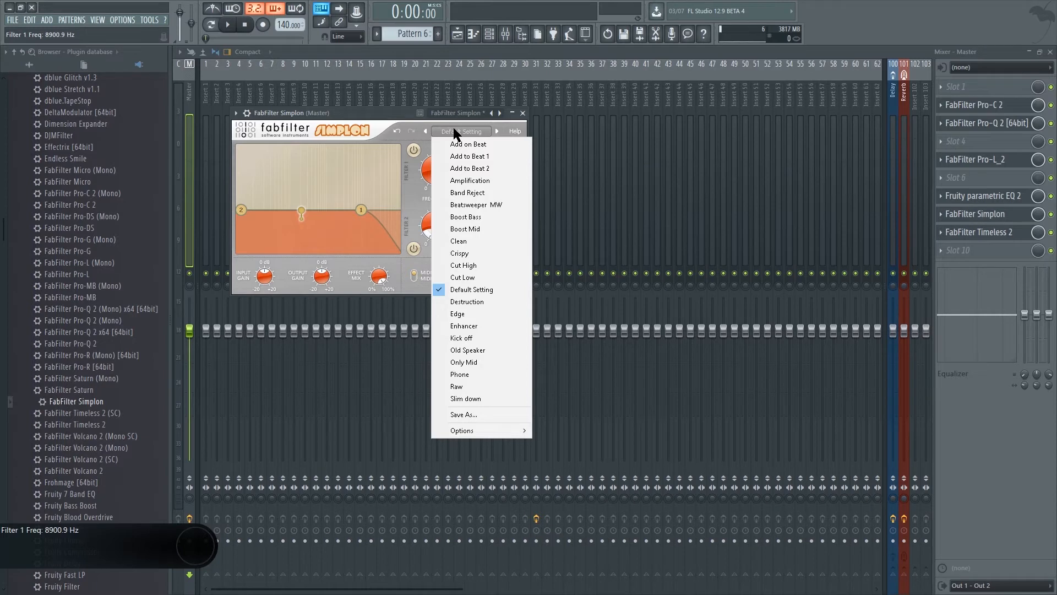
{"action": "left_click", "coordinate": [340, 119]}
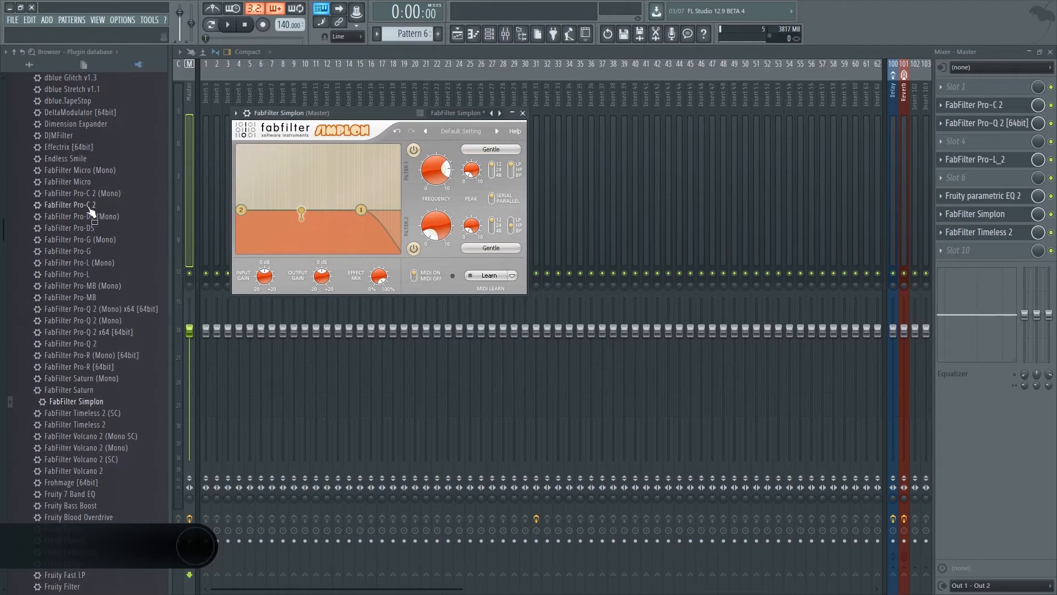
- Replace Timeless 2 in slot 9 with FabFilter Micro, giving it a higher, less peaked low-pass, and load FabFilter Volcano 2 into slot 10
{"action": "left_click_drag", "start_coordinate": [96, 181], "coordinate": [979, 230]}
{"action": "left_click_drag", "start_coordinate": [979, 231], "coordinate": [980, 232]}
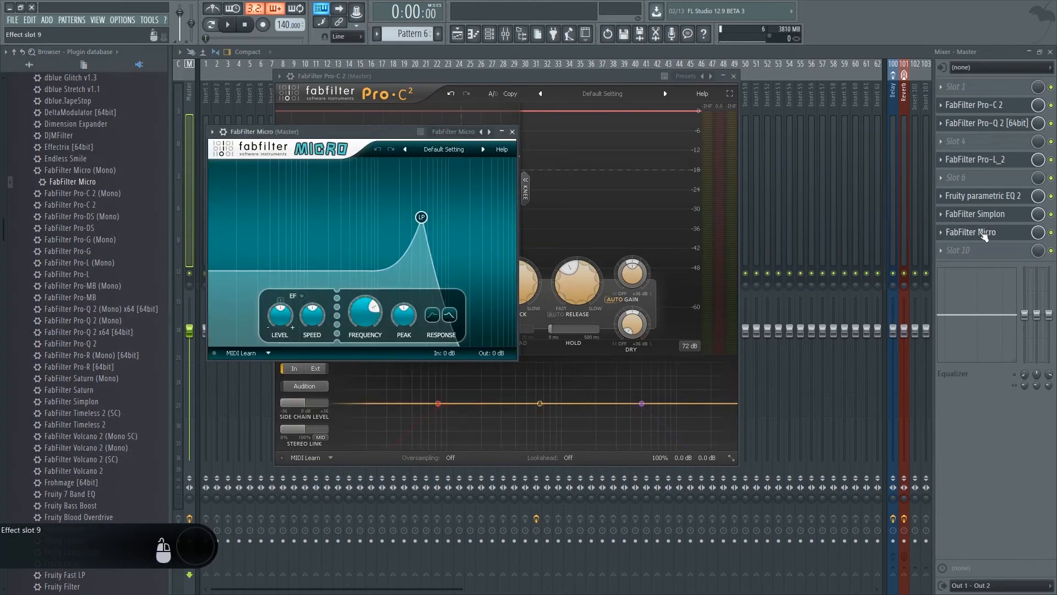
{"action": "left_click_drag", "start_coordinate": [379, 130], "coordinate": [385, 129]}
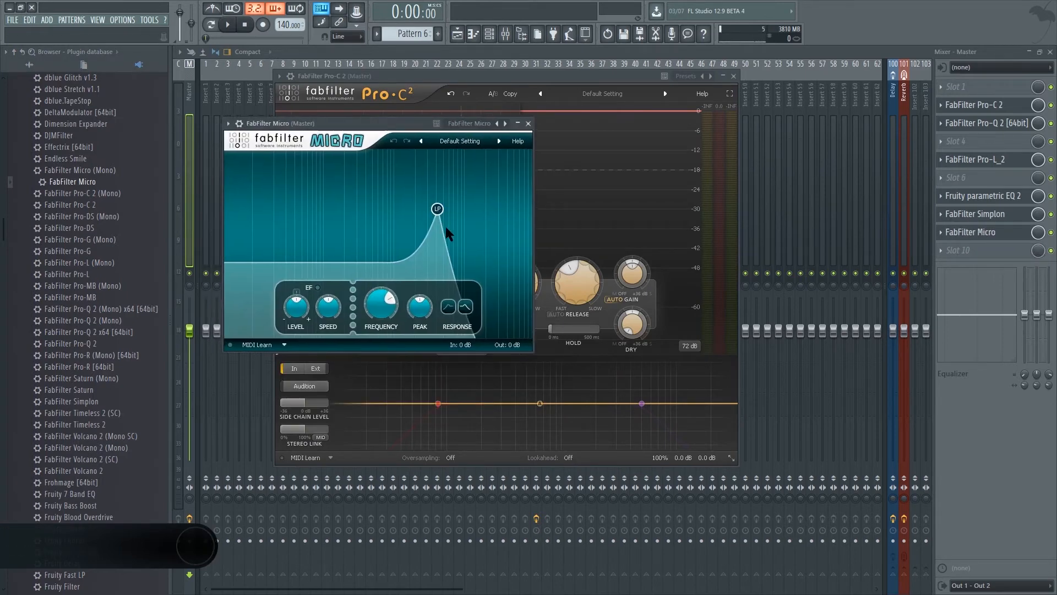
{"action": "left_click_drag", "start_coordinate": [437, 209], "coordinate": [455, 246]}
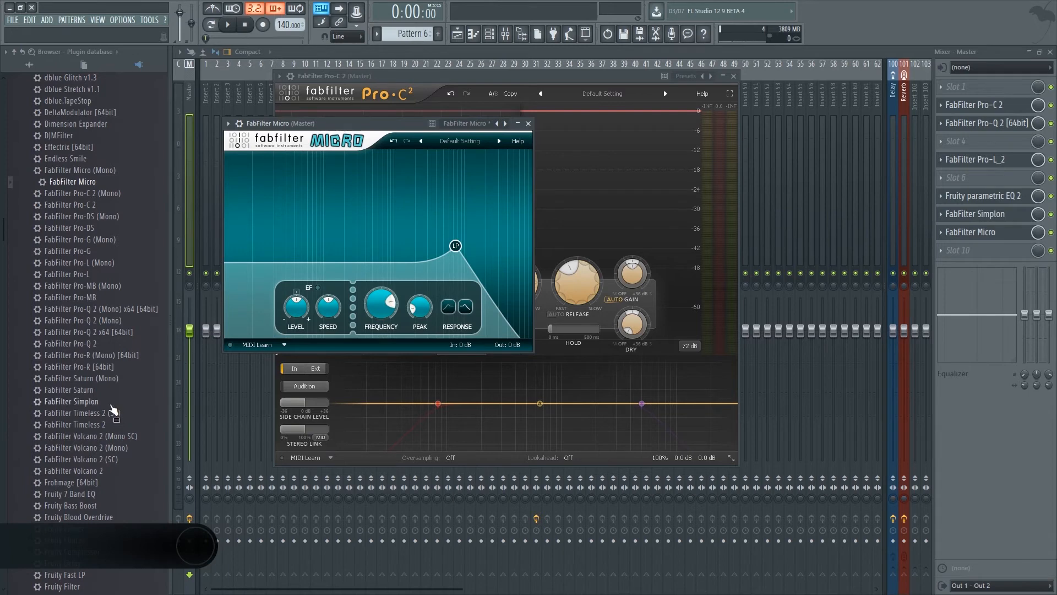
{"action": "left_click_drag", "start_coordinate": [130, 472], "coordinate": [986, 251]}
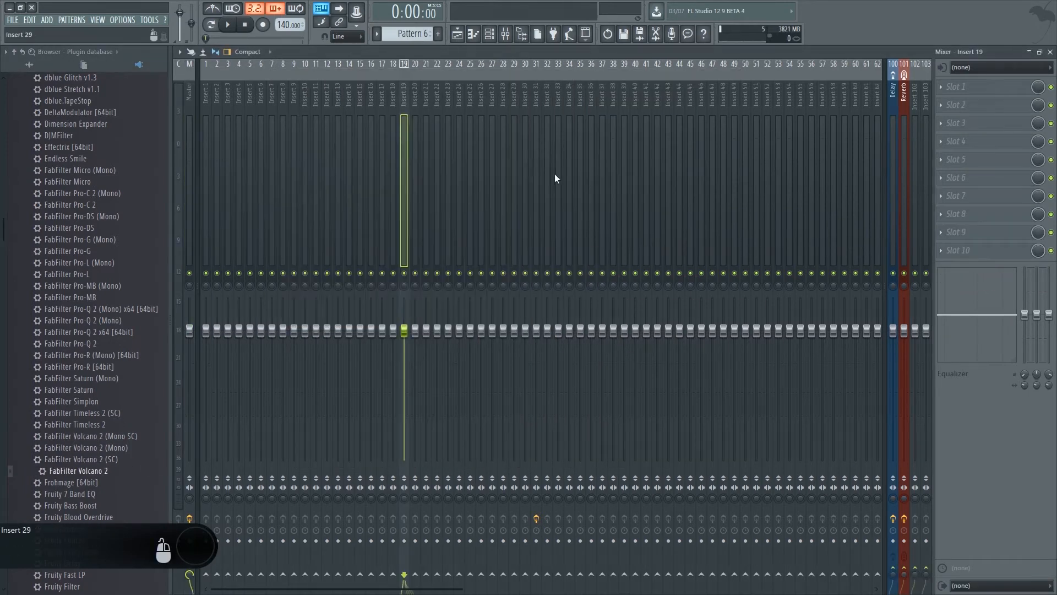
- Inspect the effect slots of mixer tracks Insert 1 and Insert 31, viewing Insert 31's Pro-C 2 and Pro-Q 2
{"action": "left_click", "coordinate": [209, 93]}
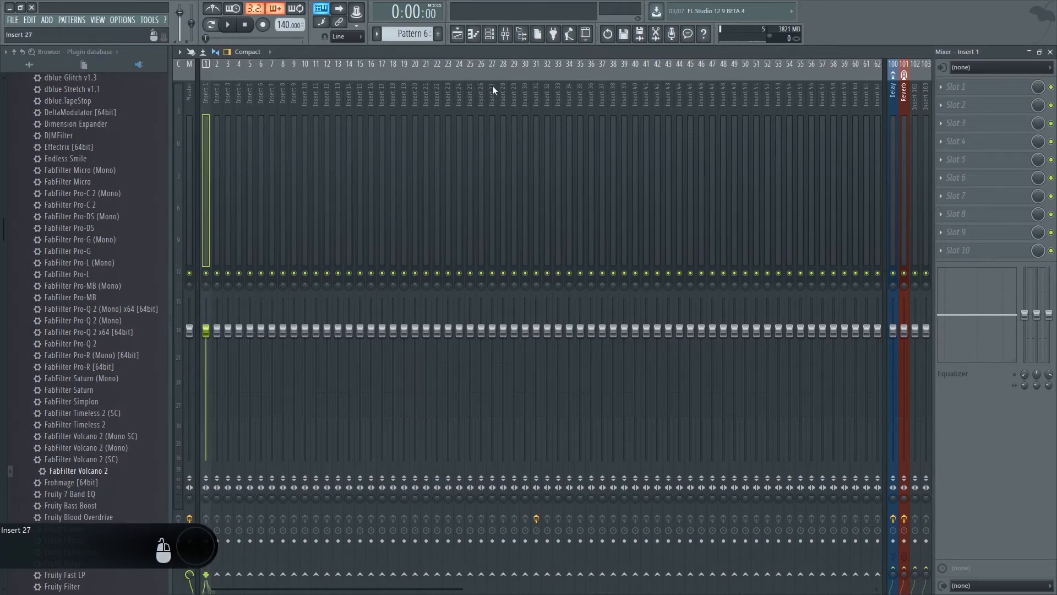
{"action": "left_click", "coordinate": [539, 85]}
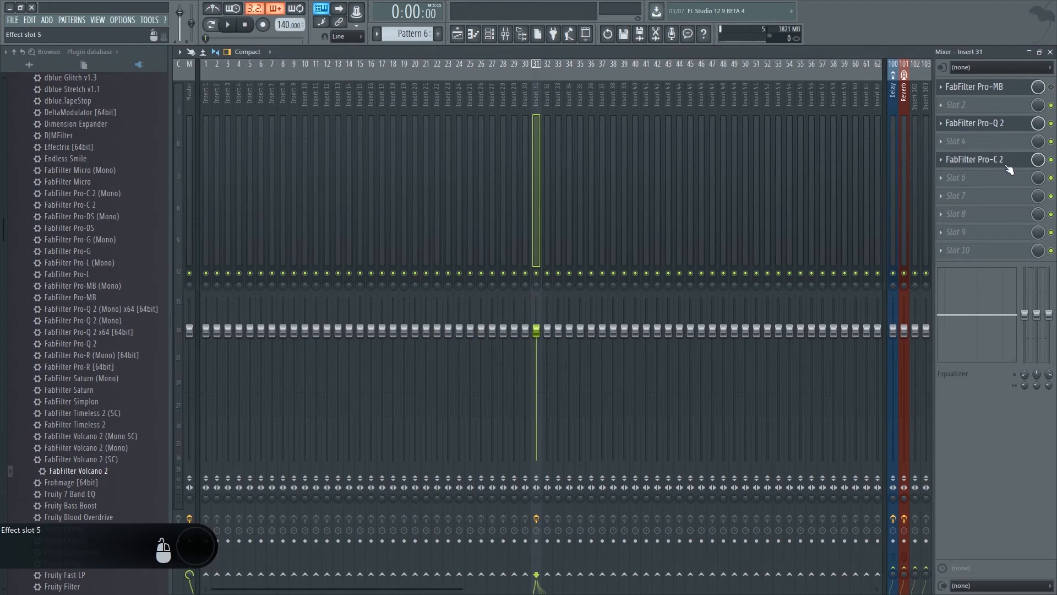
{"action": "left_click", "coordinate": [1007, 160]}
{"action": "left_click", "coordinate": [988, 125]}
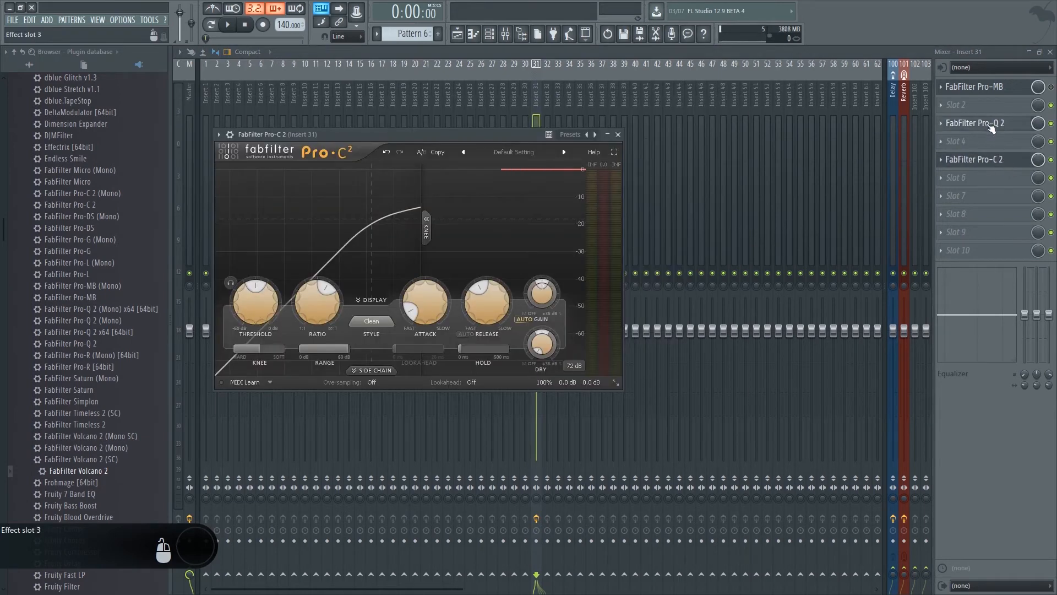
{"action": "left_click", "coordinate": [856, 65]}
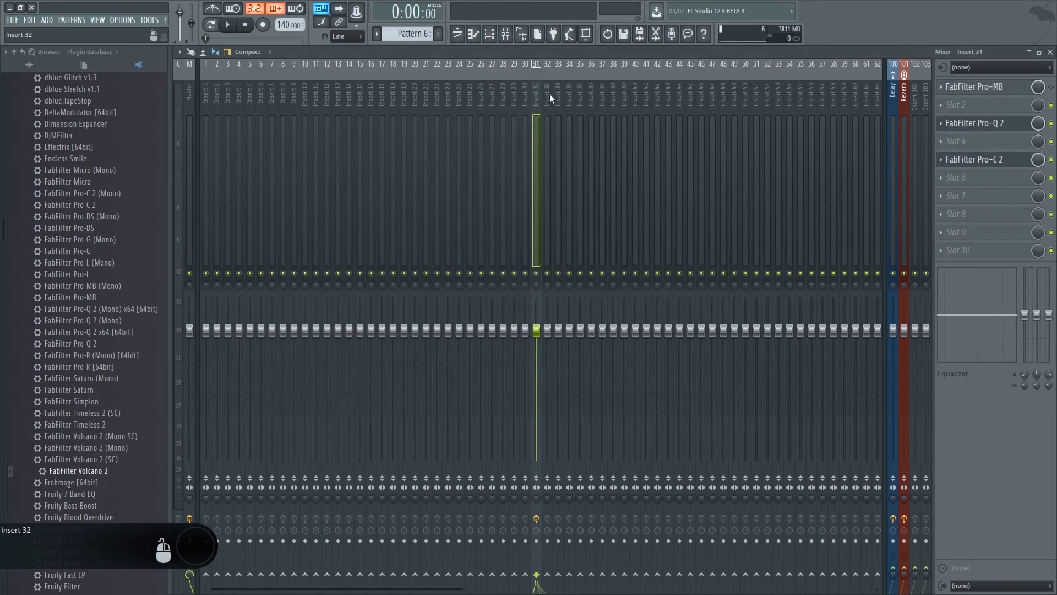
{"action": "left_click", "coordinate": [544, 96]}
{"action": "left_click", "coordinate": [538, 96]}
- Return to the master track and collapse the side-chain section of its Pro-C 2
{"action": "left_click", "coordinate": [192, 93]}
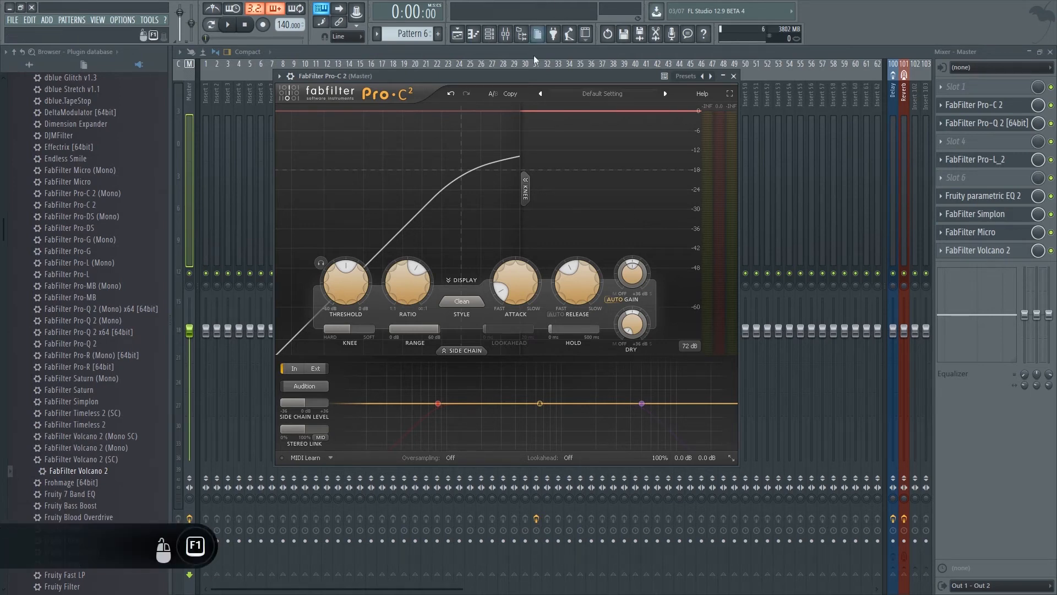
{"action": "left_click_drag", "start_coordinate": [543, 77], "coordinate": [539, 69]}
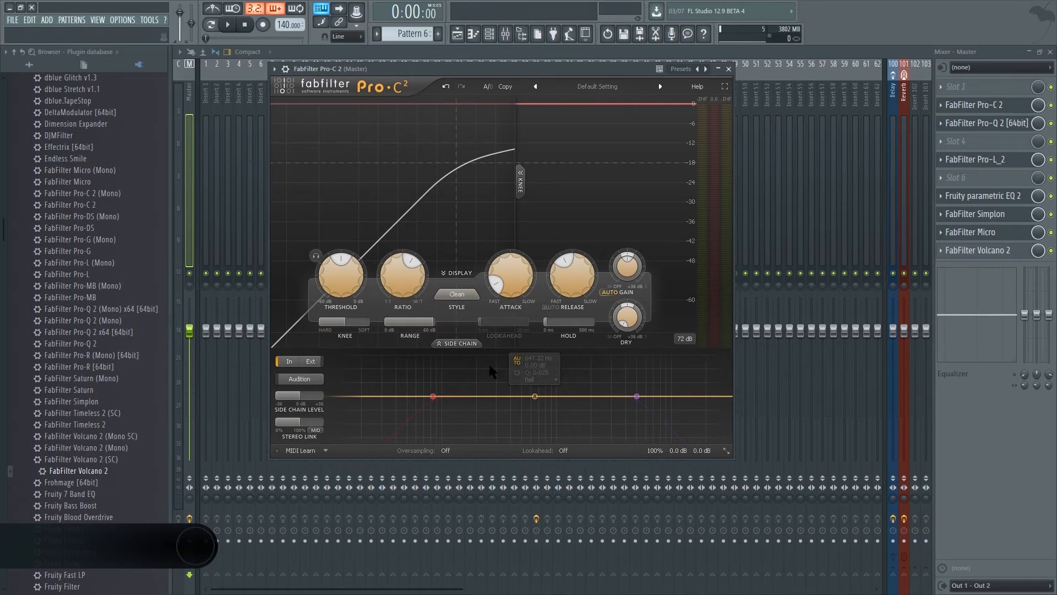
{"action": "left_click", "coordinate": [457, 343]}
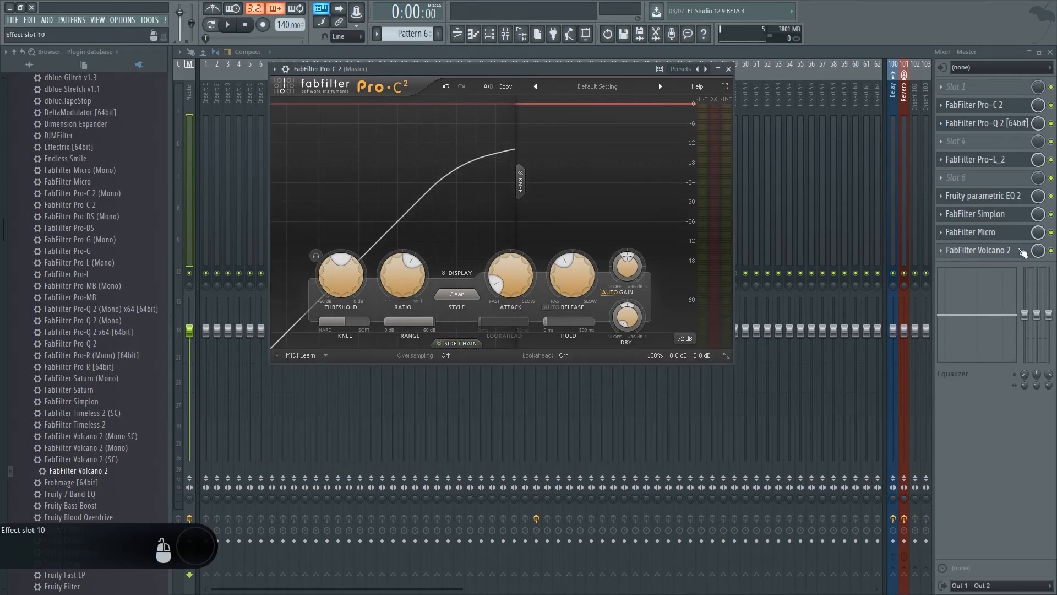
- Add an envelope generator as a modulation source in Volcano 2 and shorten its attack
{"action": "left_click", "coordinate": [985, 250]}
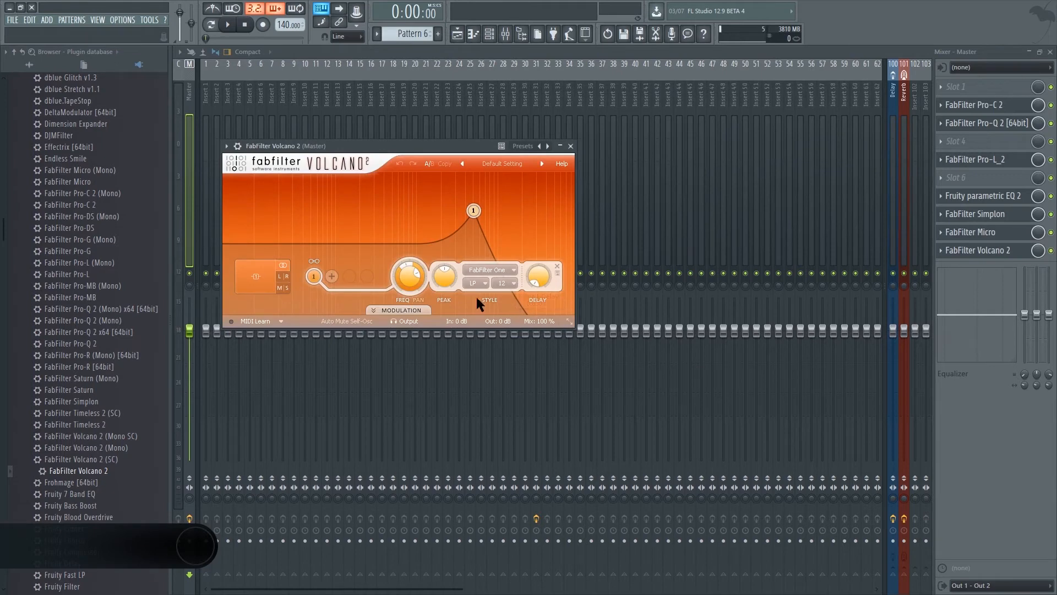
{"action": "left_click", "coordinate": [405, 310]}
{"action": "left_click", "coordinate": [393, 326]}
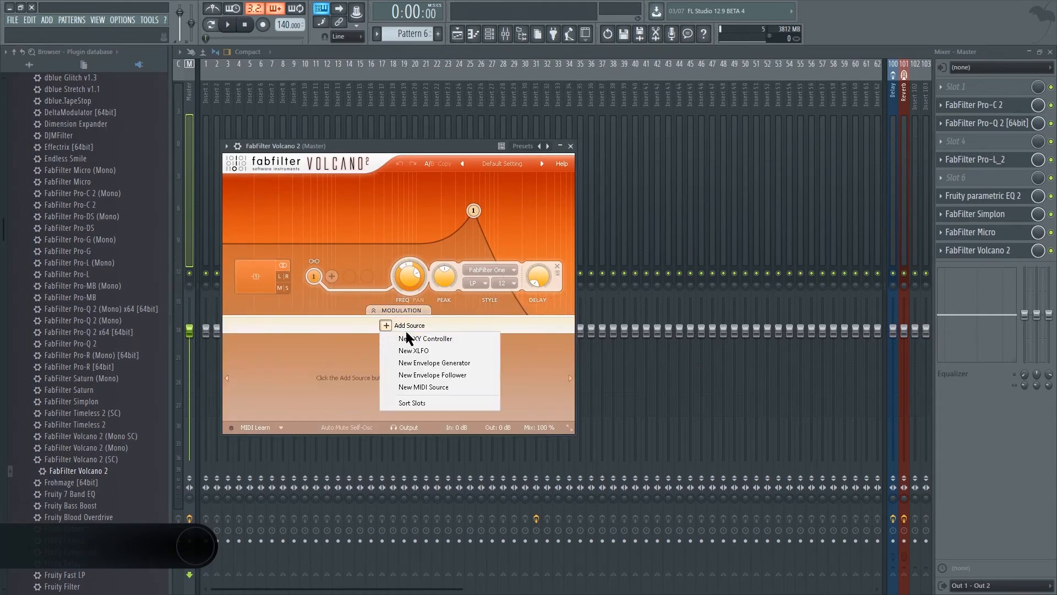
{"action": "left_click", "coordinate": [440, 363]}
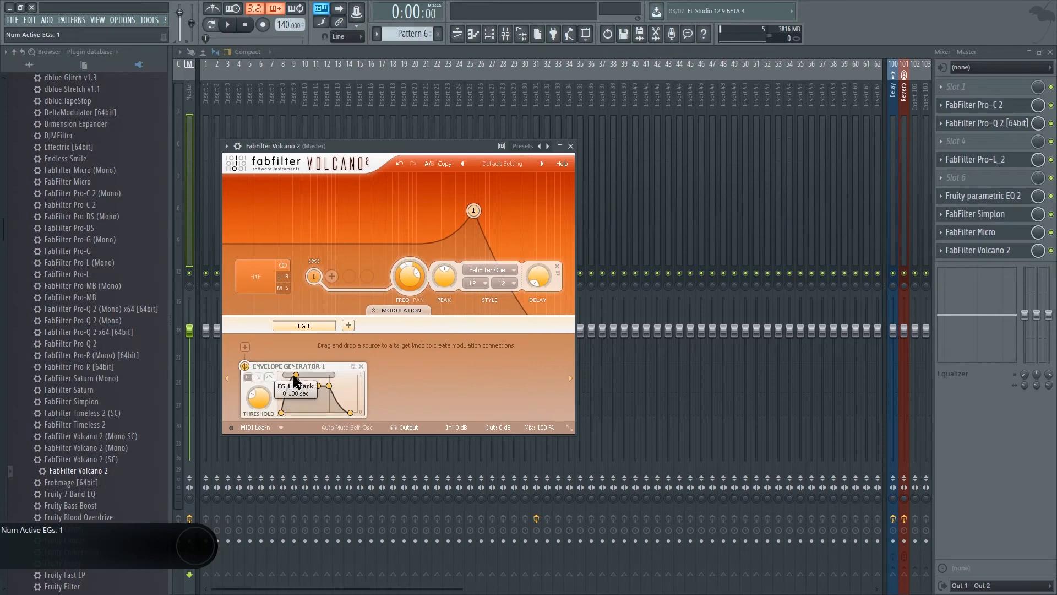
{"action": "mouse_move", "coordinate": [296, 376]}
{"action": "left_mouse_down"}
{"action": "mouse_move", "coordinate": [286, 379]}
{"action": "mouse_move", "coordinate": [310, 390]}
{"action": "left_mouse_up"}
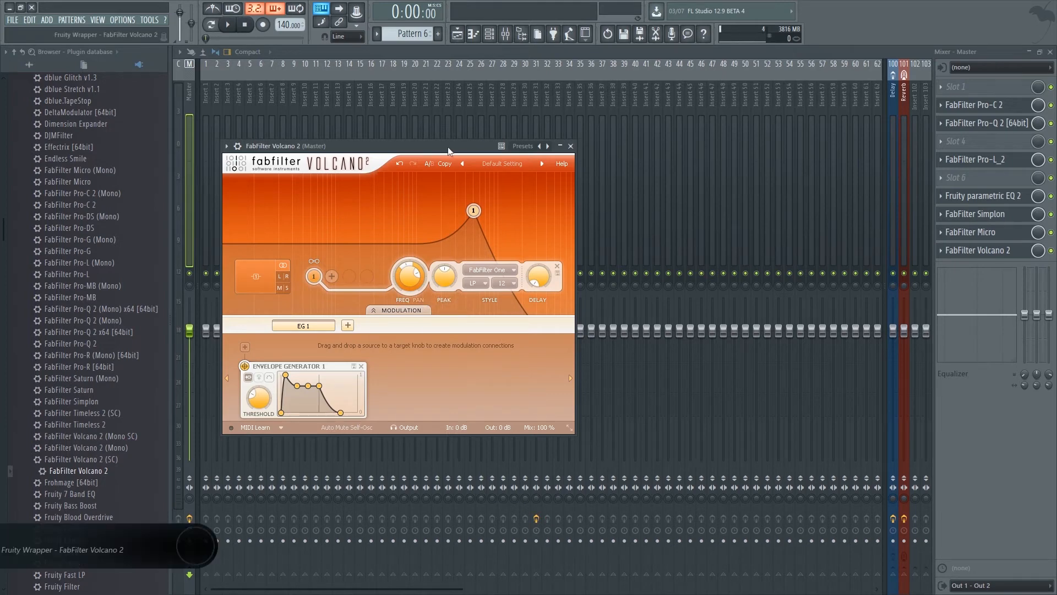
{"action": "left_click_drag", "start_coordinate": [448, 147], "coordinate": [483, 136]}
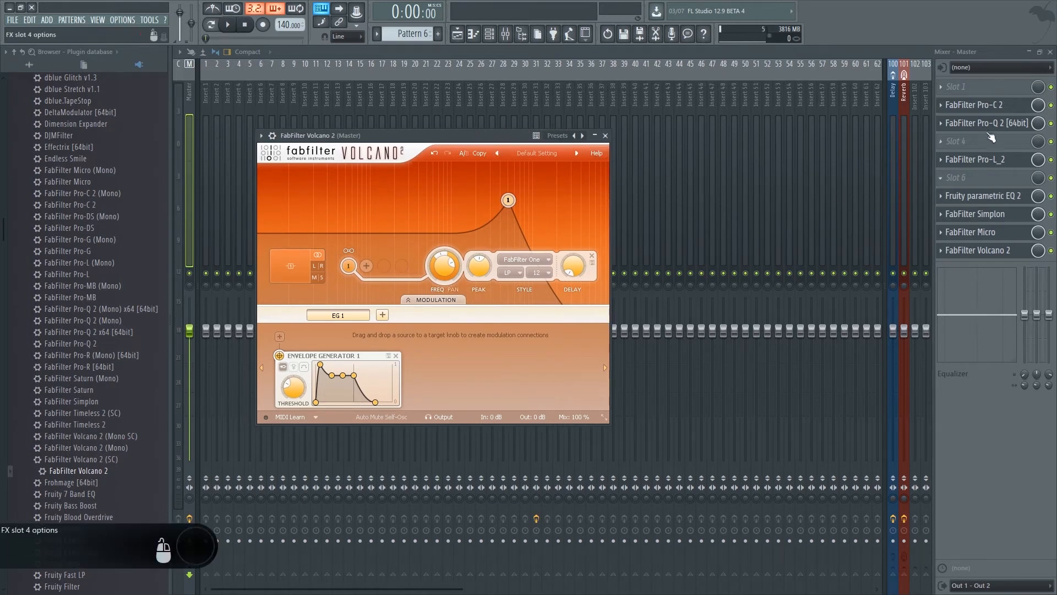
- Read the Overview and Knobs and gain slider topics in the help of the master track's Pro-L
{"action": "left_click", "coordinate": [1006, 124]}
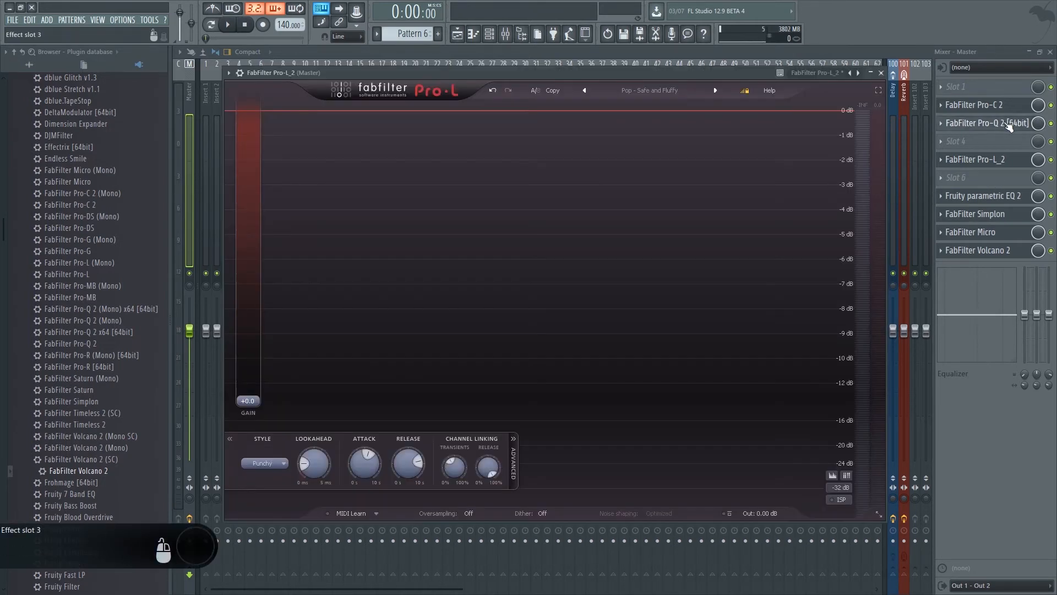
{"action": "left_click", "coordinate": [771, 94]}
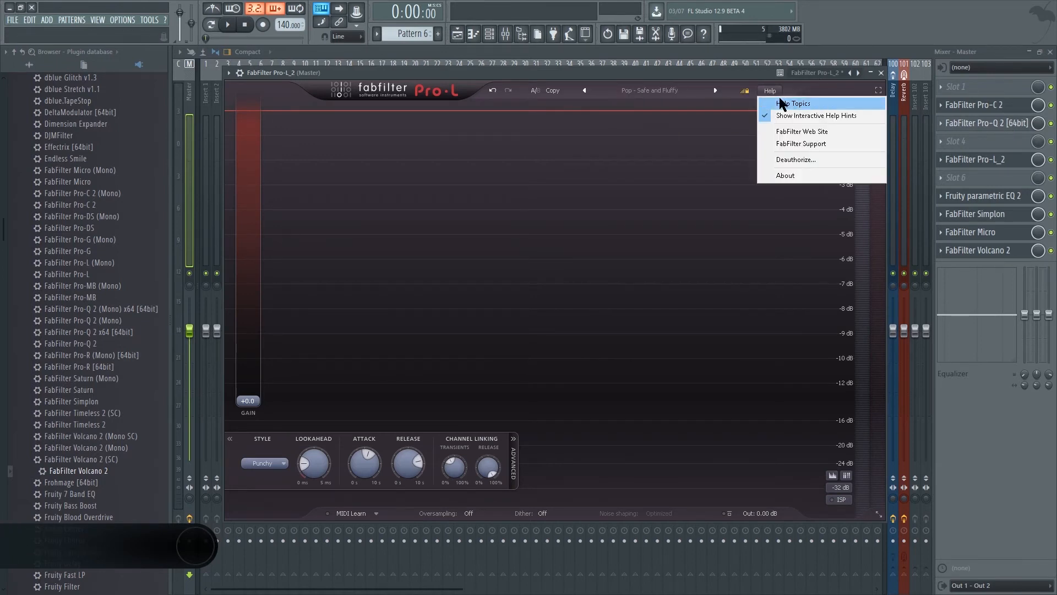
{"action": "left_click", "coordinate": [782, 105]}
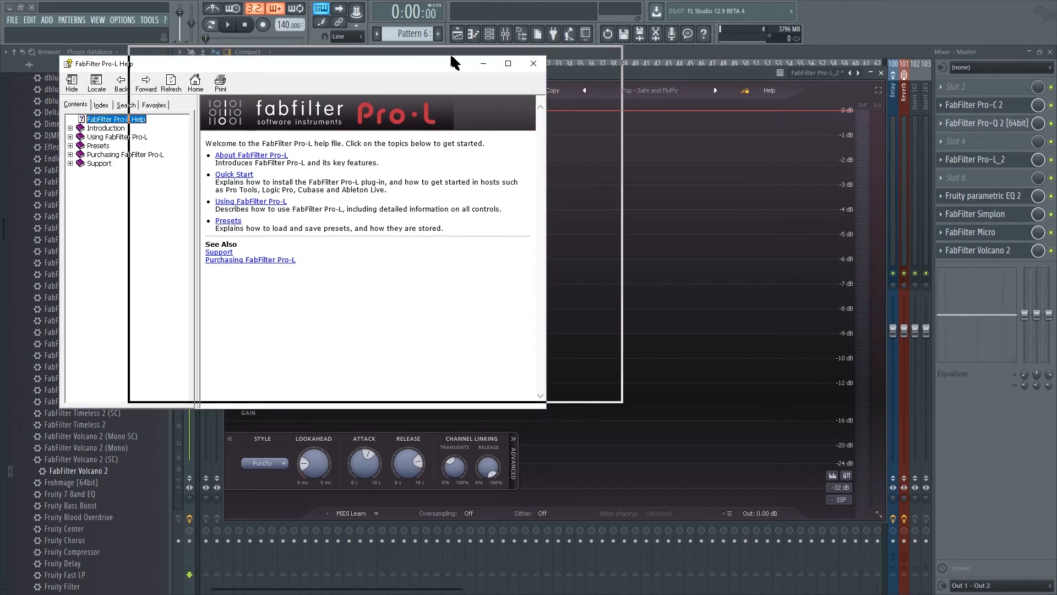
{"action": "left_click", "coordinate": [179, 129]}
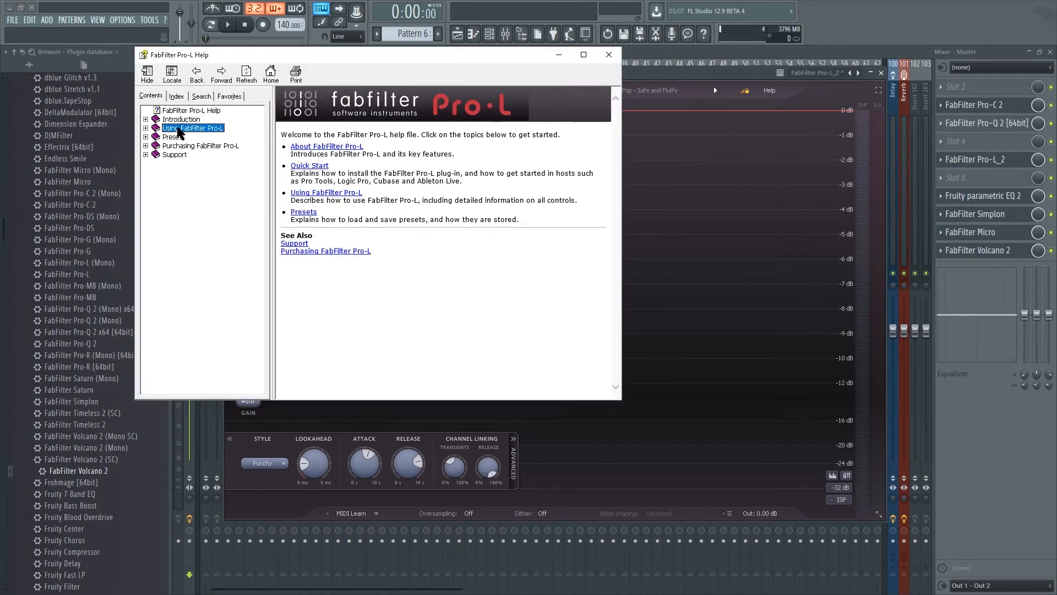
{"action": "left_click", "coordinate": [146, 128]}
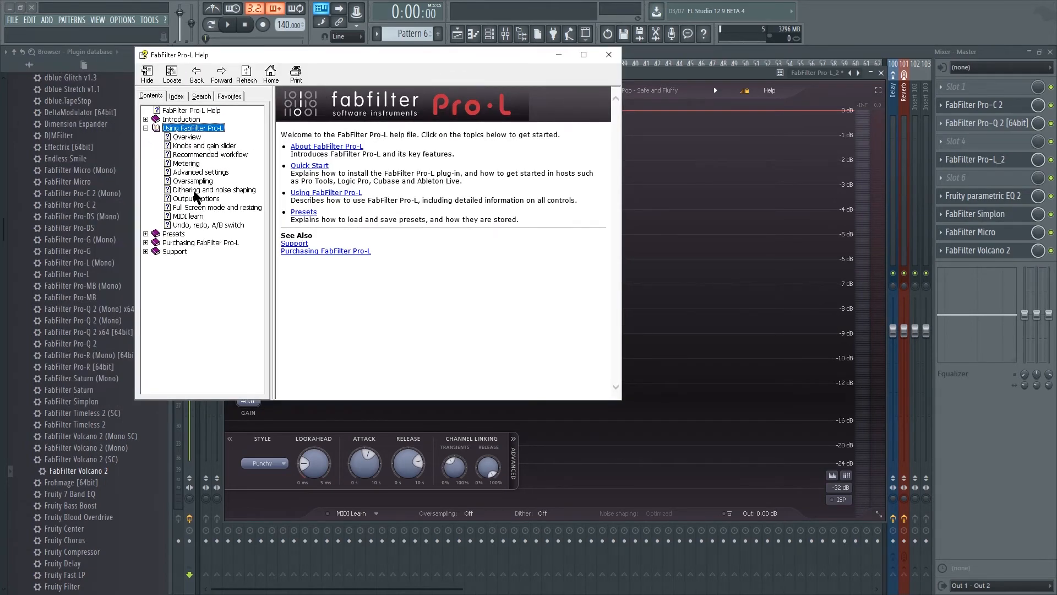
{"action": "left_click", "coordinate": [188, 137]}
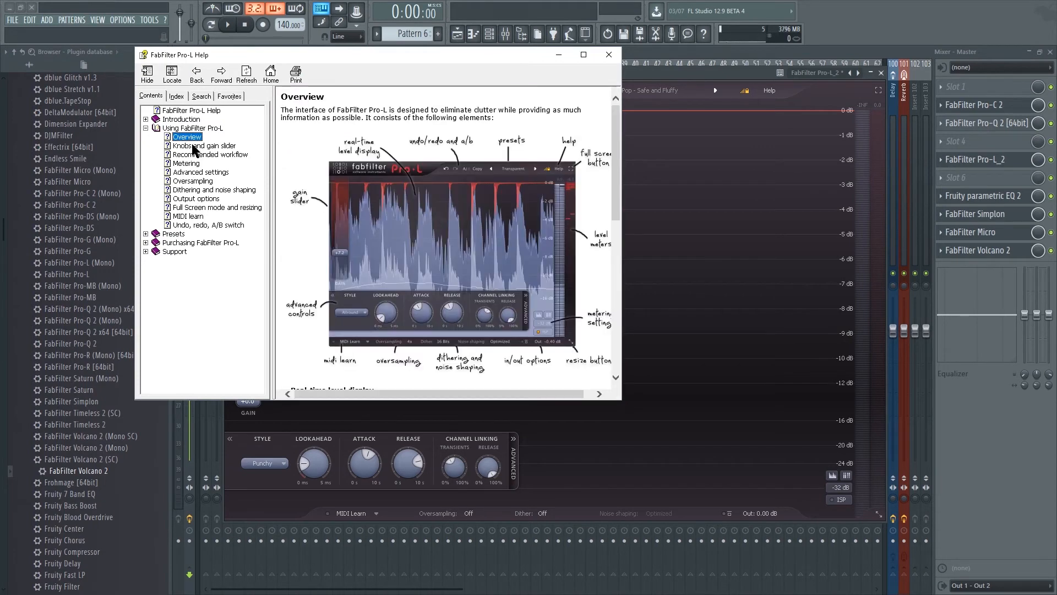
{"action": "scroll", "coordinate": [483, 206], "scroll_direction": "down", "scroll_amount": 1}
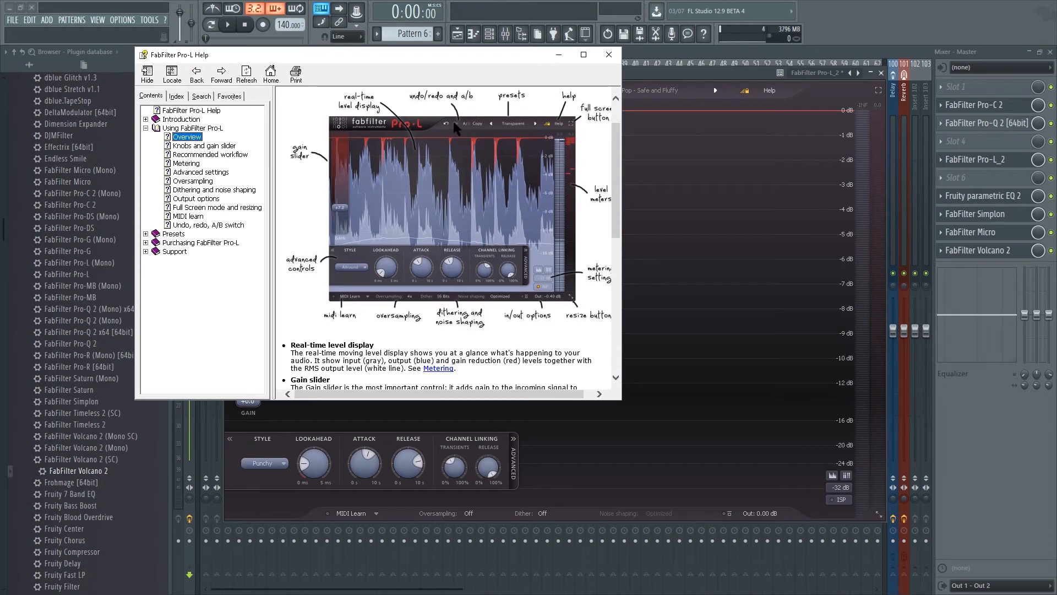
{"action": "scroll", "coordinate": [396, 161], "scroll_direction": "down", "scroll_amount": 4}
{"action": "scroll", "coordinate": [385, 138], "scroll_direction": "up", "scroll_amount": 5}
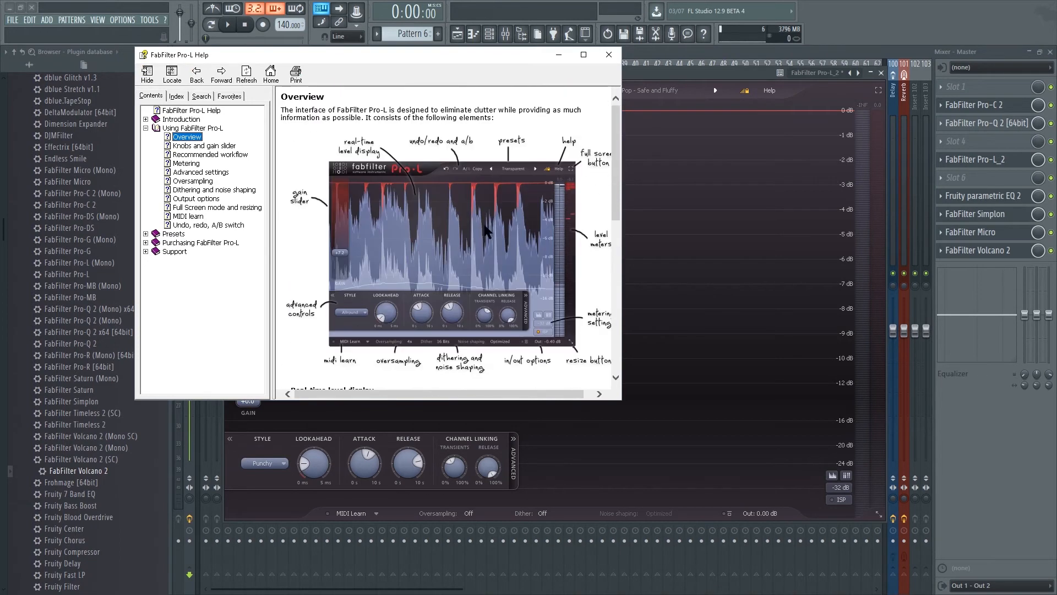
{"action": "left_click", "coordinate": [204, 146]}
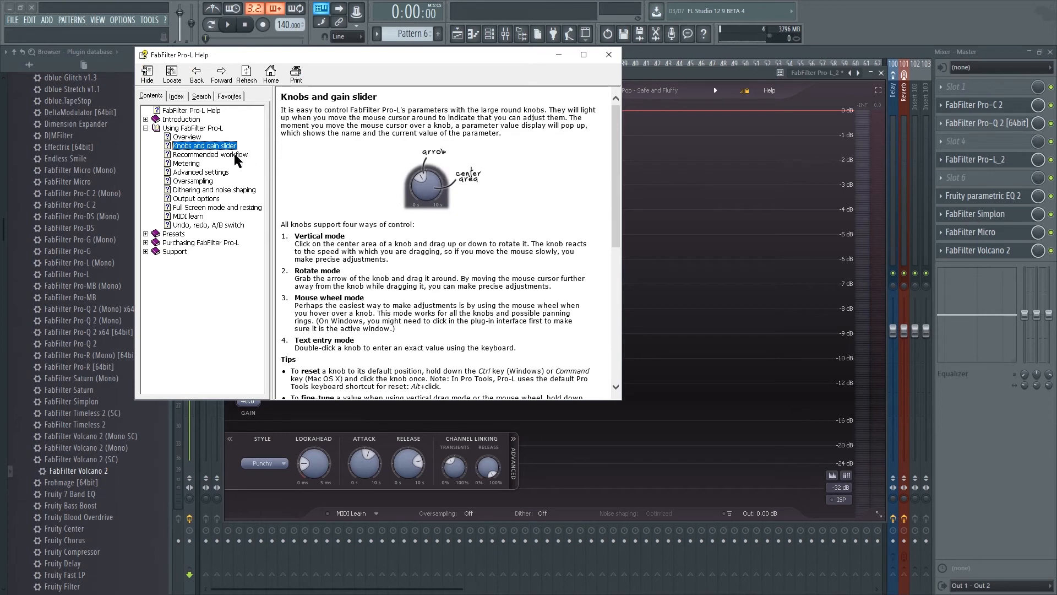
{"action": "left_click", "coordinate": [609, 55]}
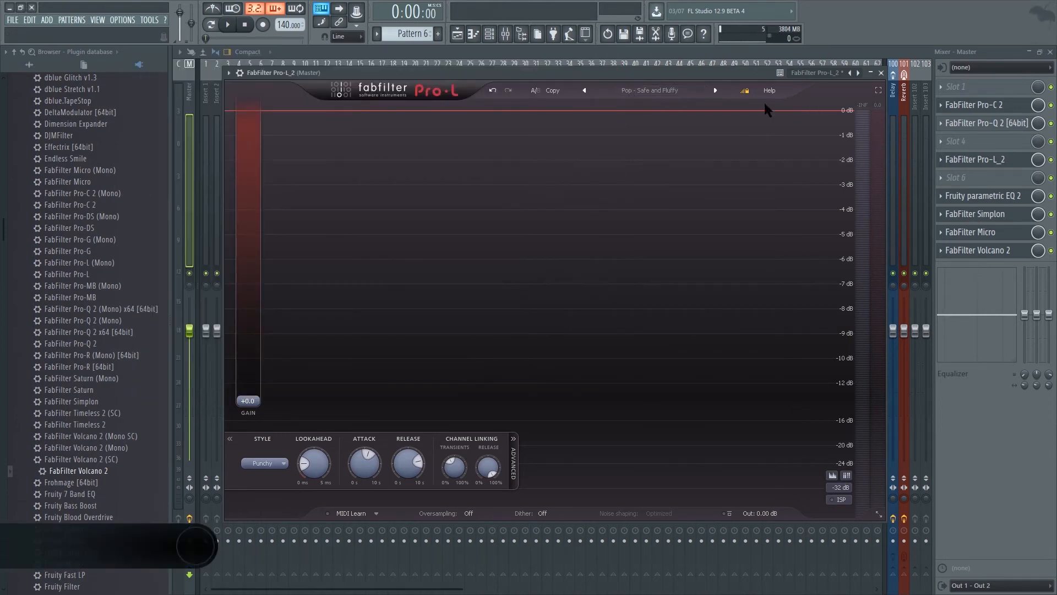
- Apply the Dance & Electronica preset Dubstep - Punchy Controlled Lows MTK to the master's Pro-L
{"action": "left_click_drag", "start_coordinate": [572, 73], "coordinate": [558, 61]}
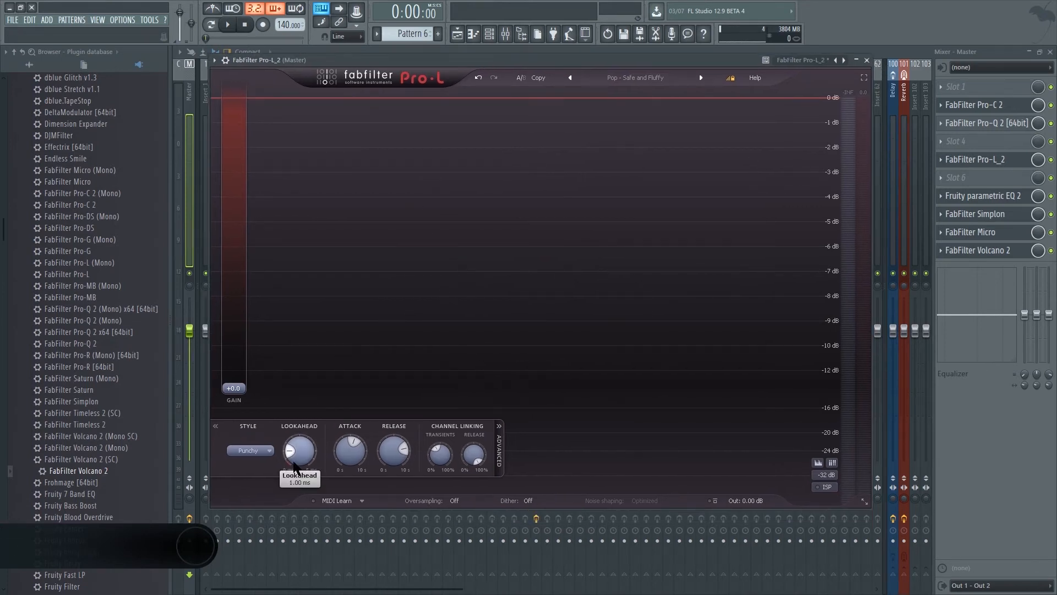
{"action": "mouse_move", "coordinate": [295, 467]}
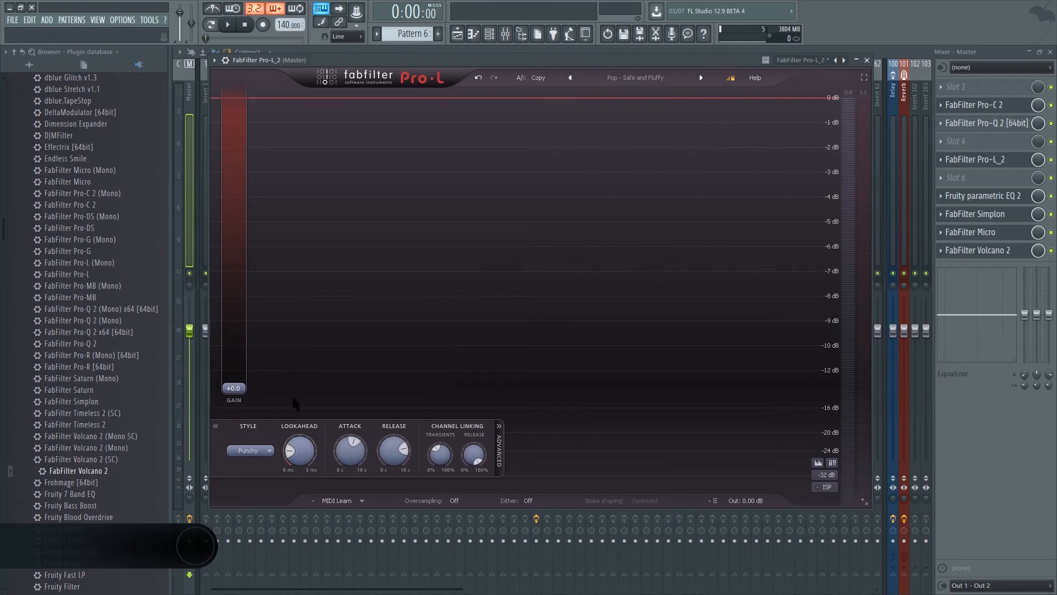
{"action": "mouse_move", "coordinate": [297, 449]}
{"action": "mouse_move", "coordinate": [234, 386]}
{"action": "left_click", "coordinate": [658, 78]}
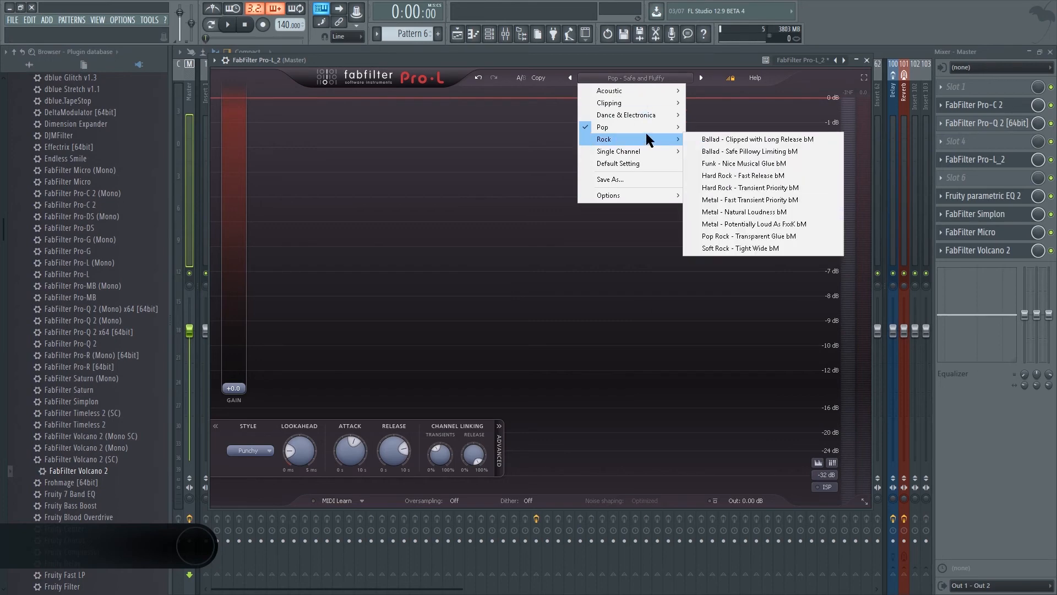
{"action": "mouse_move", "coordinate": [655, 113]}
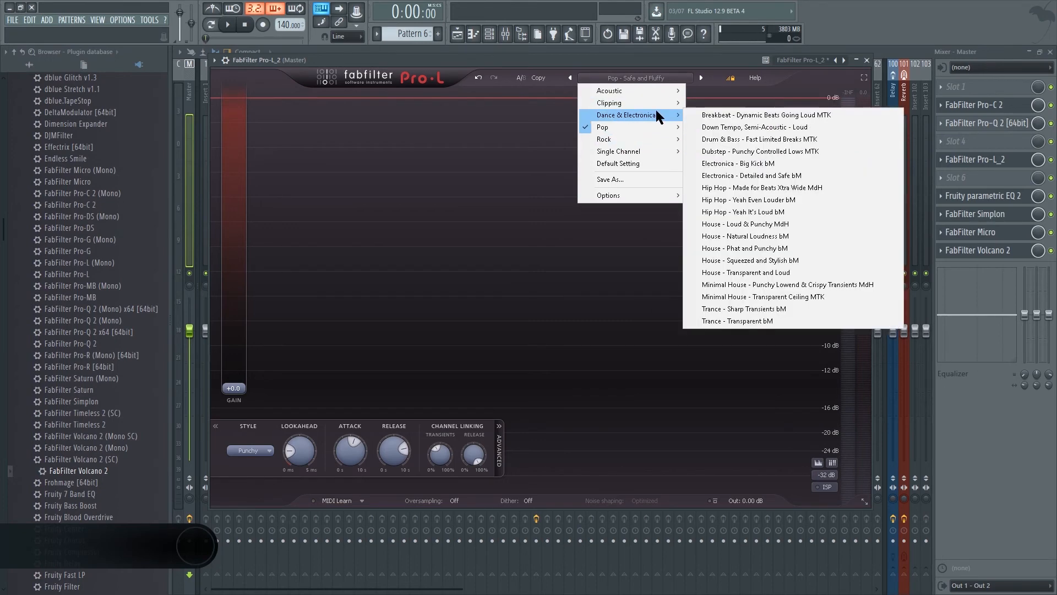
{"action": "left_click", "coordinate": [734, 154]}
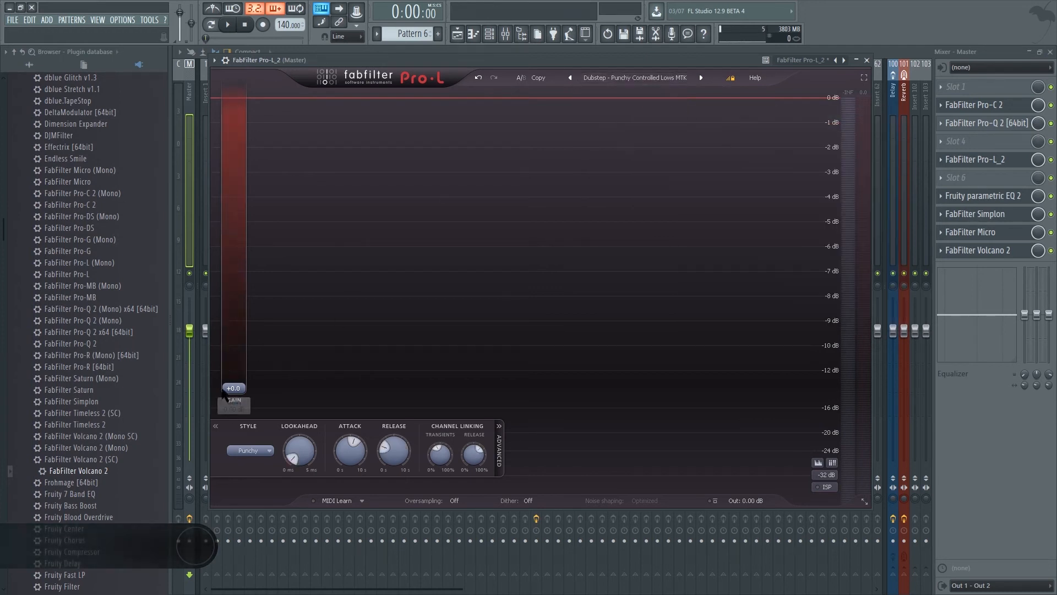
- Raise the gain of the master's Pro-L to +4.0 and set its interface size to Compact
{"action": "left_click_drag", "start_coordinate": [234, 389], "coordinate": [234, 349]}
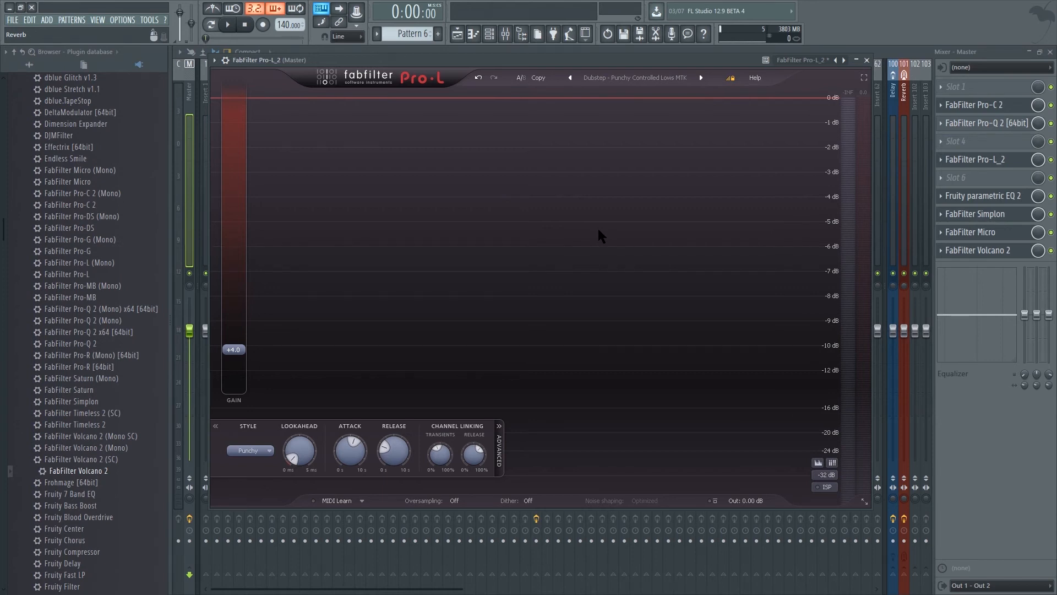
{"action": "left_click_drag", "start_coordinate": [646, 65], "coordinate": [642, 52]}
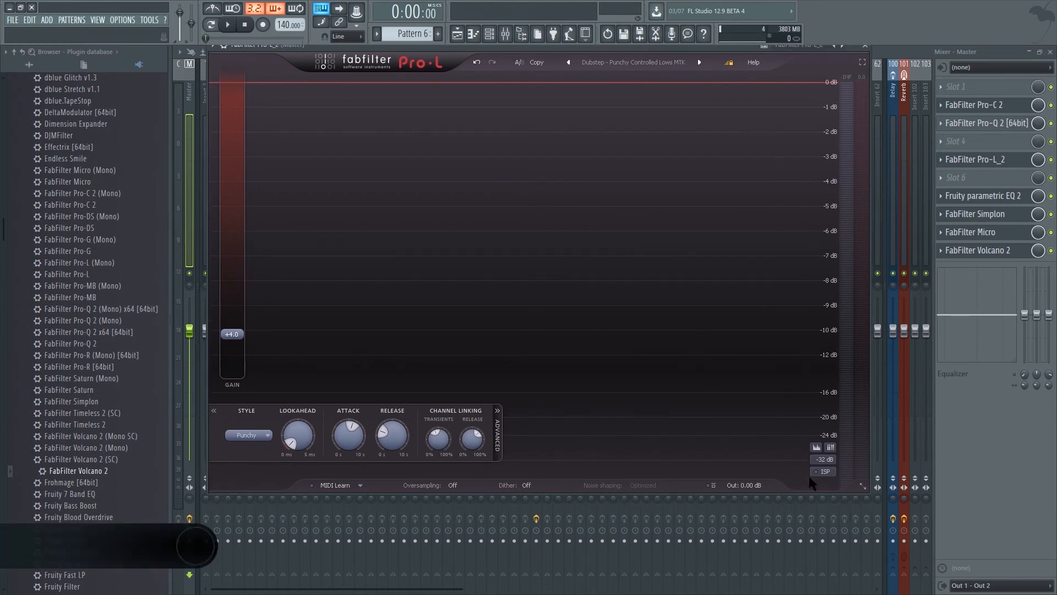
{"action": "left_click", "coordinate": [862, 485]}
{"action": "left_click", "coordinate": [890, 499]}
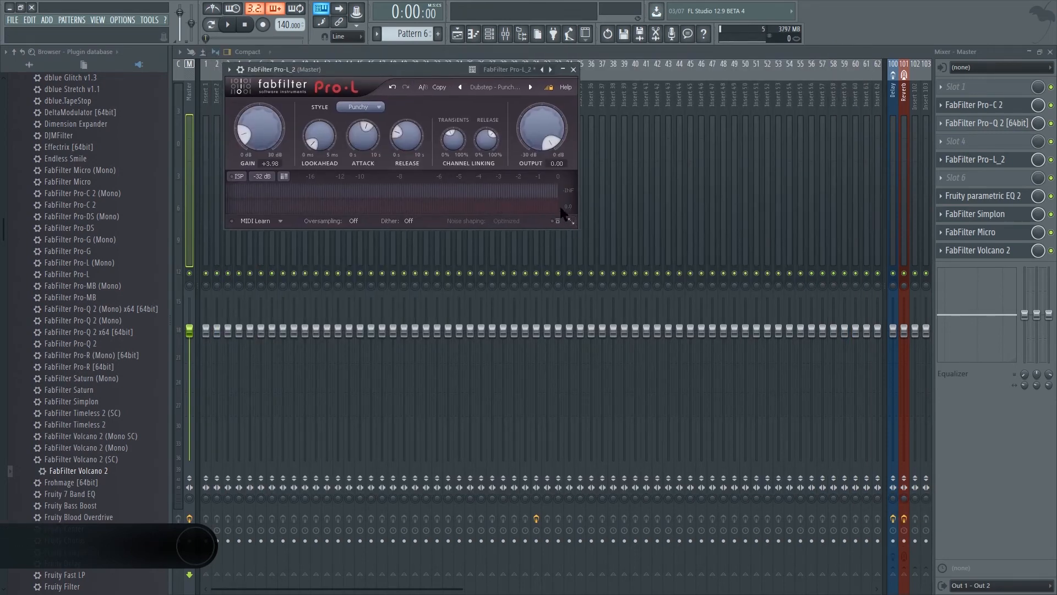
- Enlarge the Pro-L interface to Medium and then to Large
{"action": "left_click", "coordinate": [572, 222]}
{"action": "left_click", "coordinate": [596, 258]}
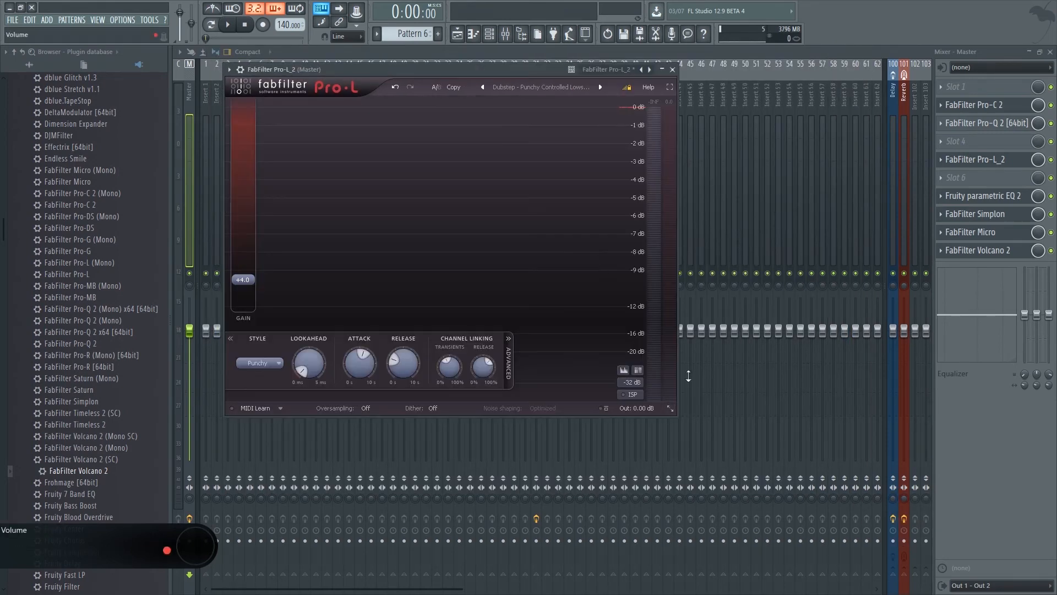
{"action": "left_click", "coordinate": [670, 408]}
{"action": "left_click", "coordinate": [683, 453]}
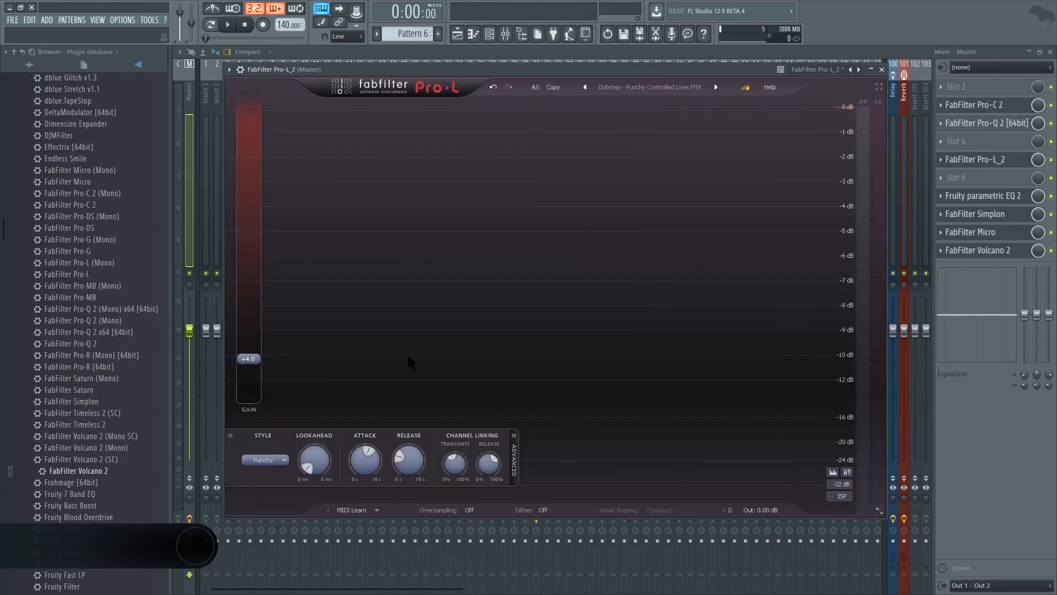
- Show Pro-L in full screen and return it to its normal window
{"action": "left_click", "coordinate": [878, 87]}
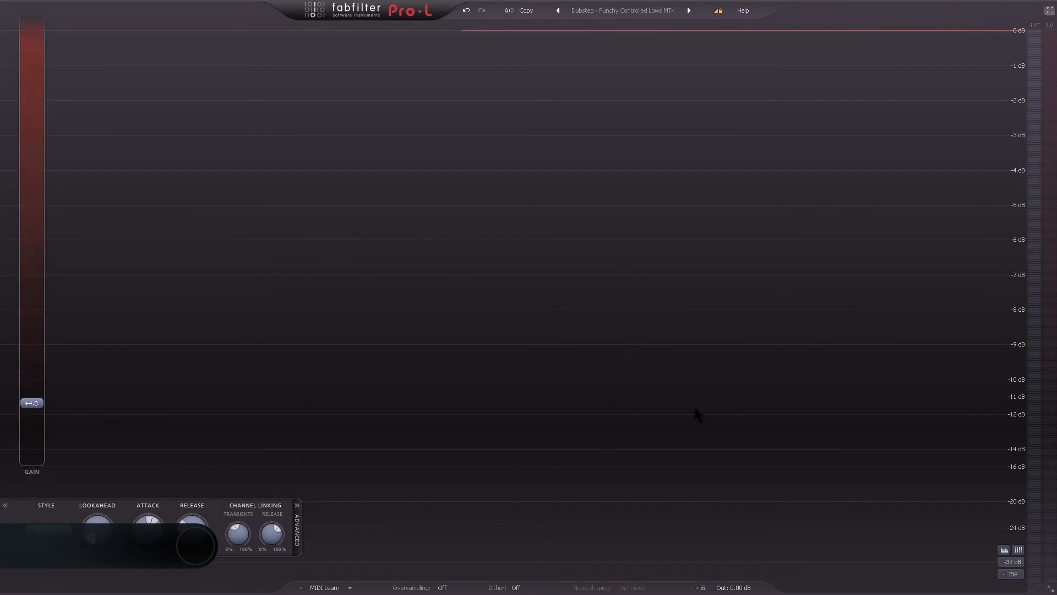
{"action": "left_click", "coordinate": [1049, 10]}
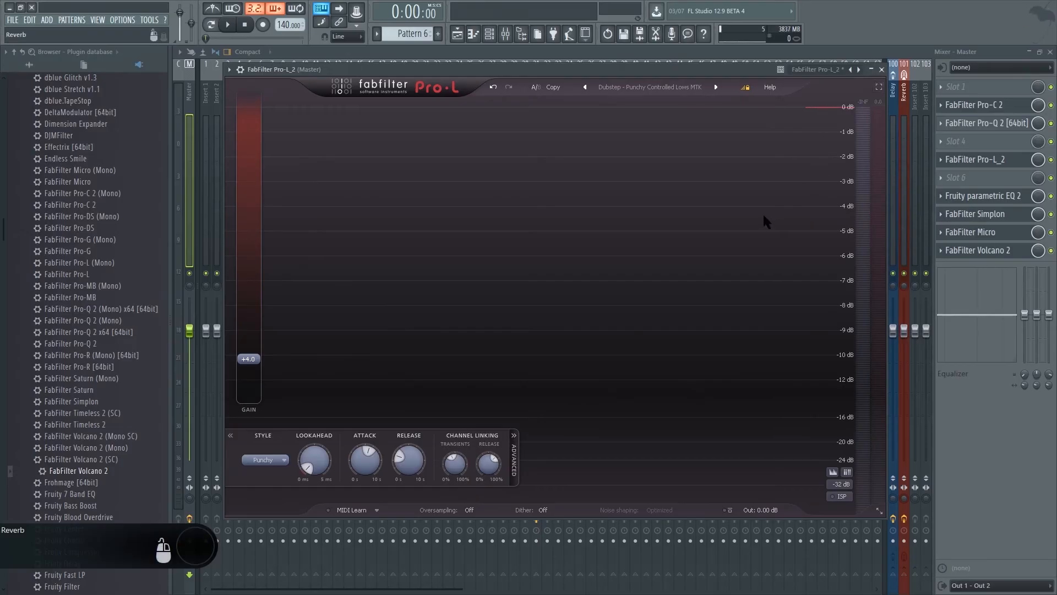
{"action": "left_click_drag", "start_coordinate": [722, 76], "coordinate": [706, 66]}
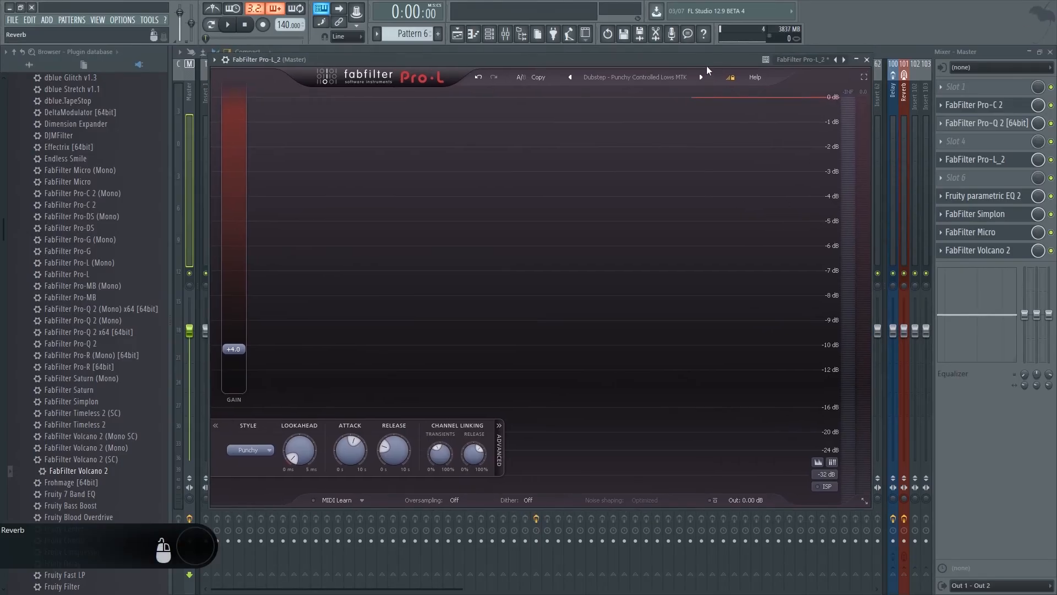
- Open the master's Fruity Parametric EQ 2 and try to resize its window from the corner
{"action": "left_click", "coordinate": [1012, 195]}
{"action": "left_click", "coordinate": [1013, 197]}
{"action": "left_click_drag", "start_coordinate": [403, 114], "coordinate": [360, 77]}
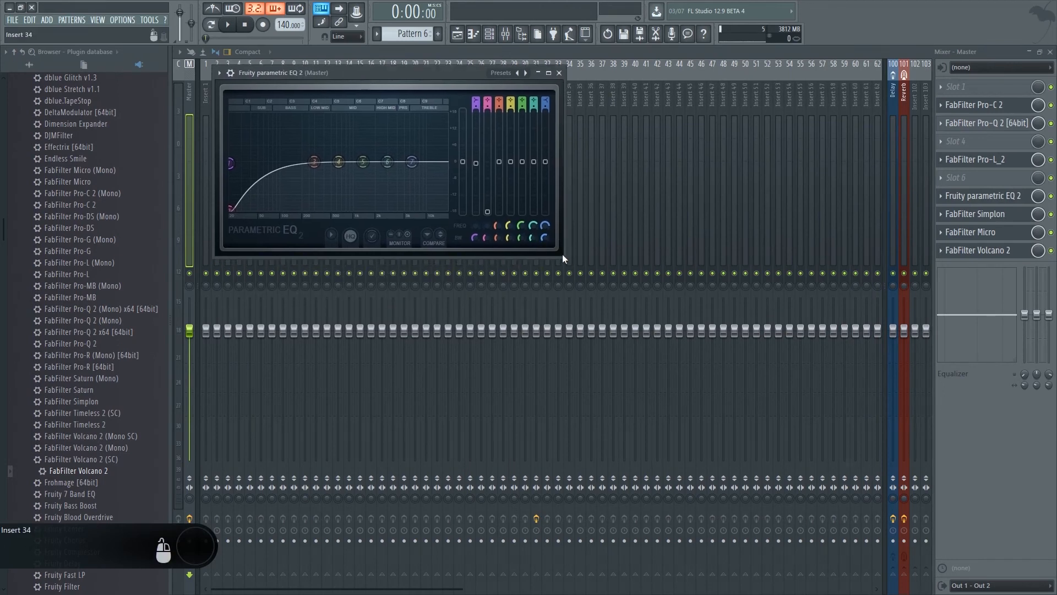
{"action": "left_click_drag", "start_coordinate": [564, 254], "coordinate": [120, 62]}
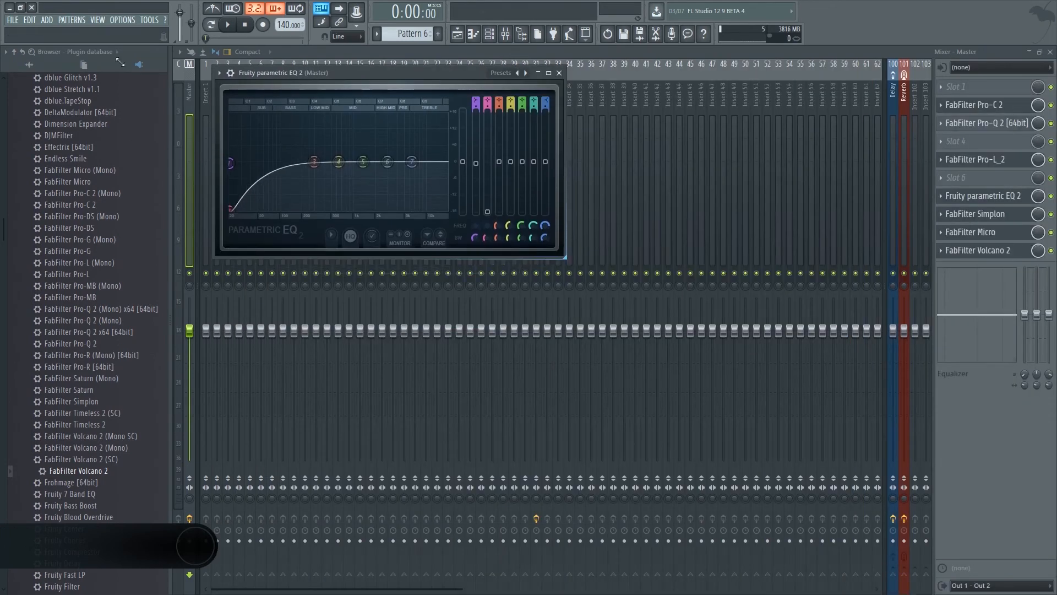
- Bring up the master's Pro-Q 2 and Pro-L windows and look at Pro-L's interface size options
{"action": "left_click", "coordinate": [997, 124]}
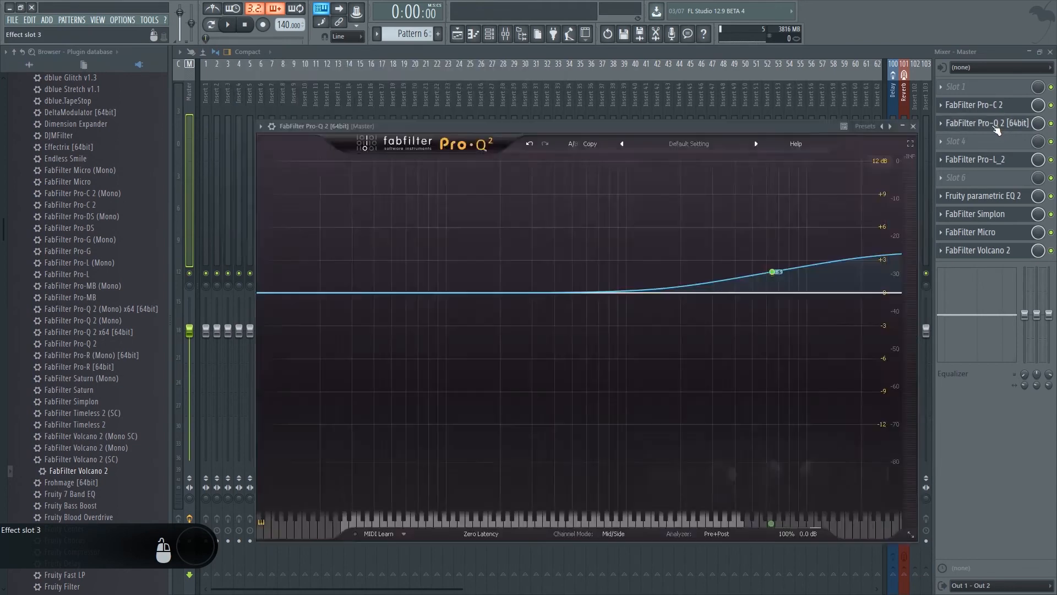
{"action": "left_click", "coordinate": [975, 160]}
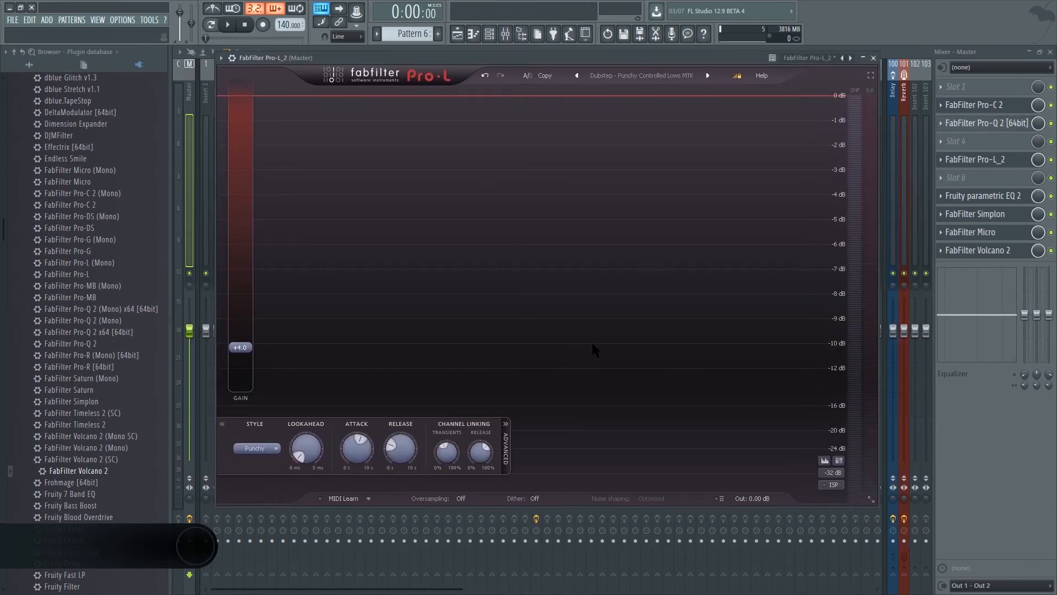
{"action": "left_click", "coordinate": [871, 499]}
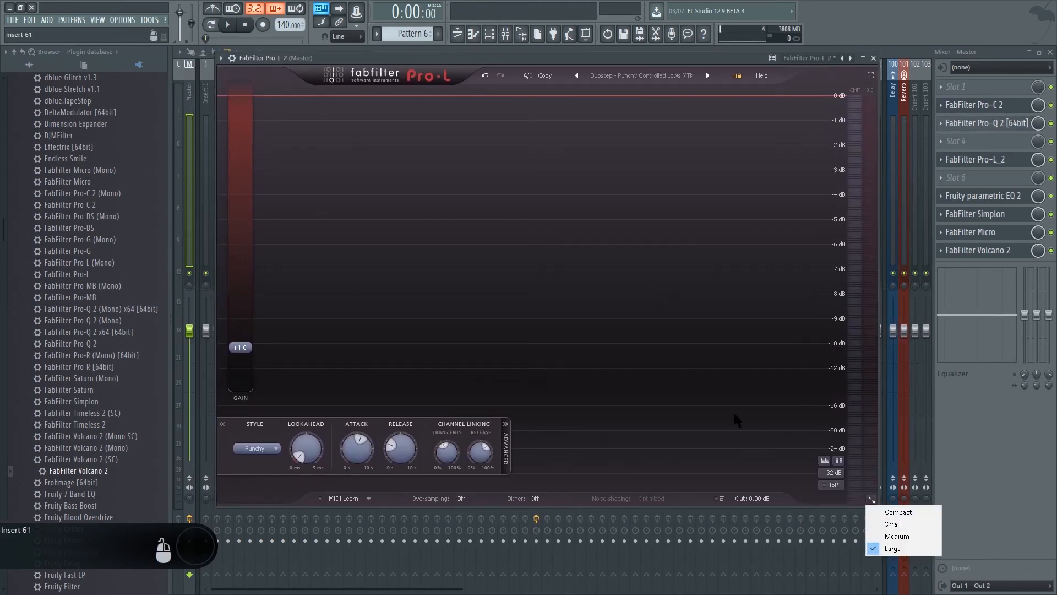
{"action": "left_click", "coordinate": [613, 57]}
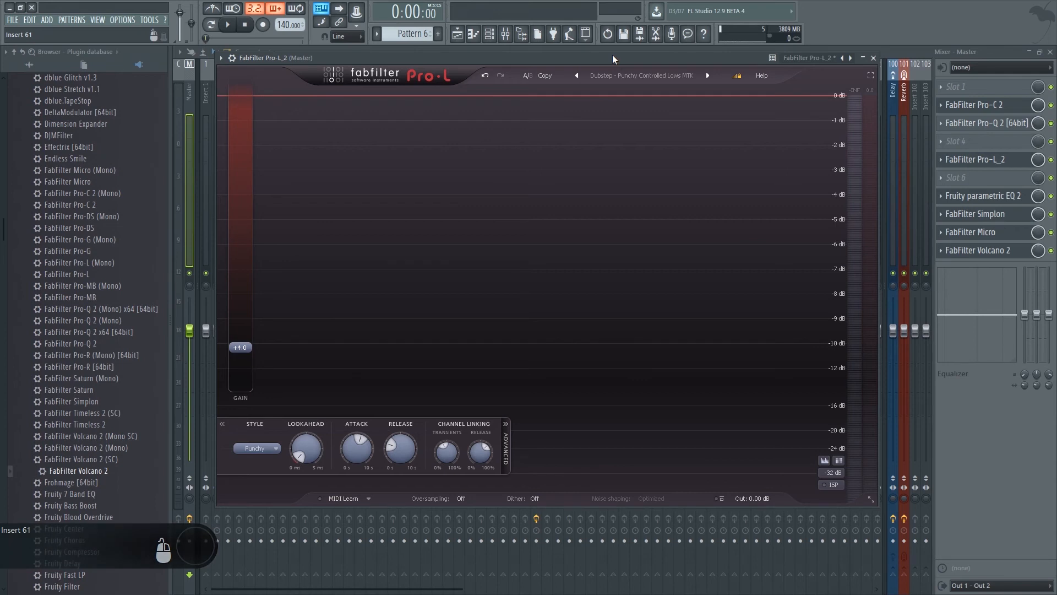
- Delete the high shelf band in the master's Pro-Q 2 and set its channel mode to Left/Right
{"action": "left_click", "coordinate": [986, 123]}
{"action": "key", "text": "F1"}
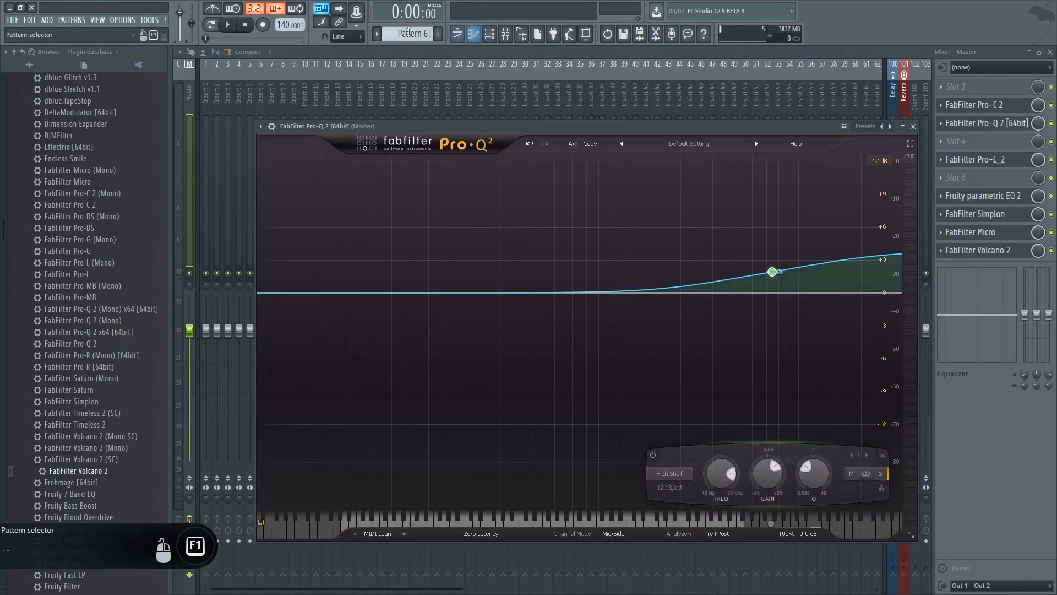
{"action": "right_click", "coordinate": [772, 272]}
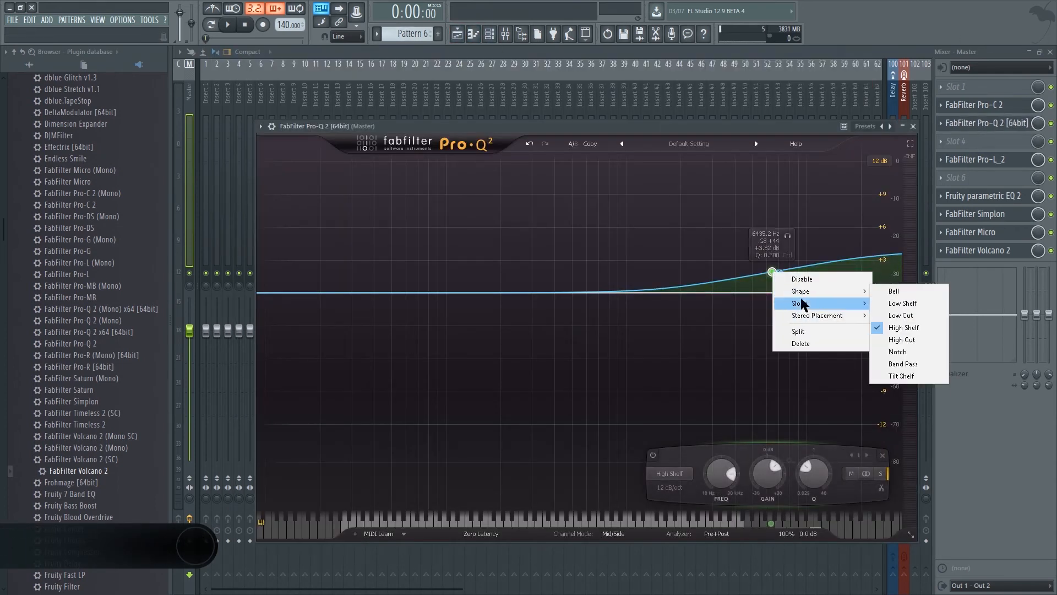
{"action": "left_click", "coordinate": [800, 343]}
{"action": "left_click", "coordinate": [613, 535]}
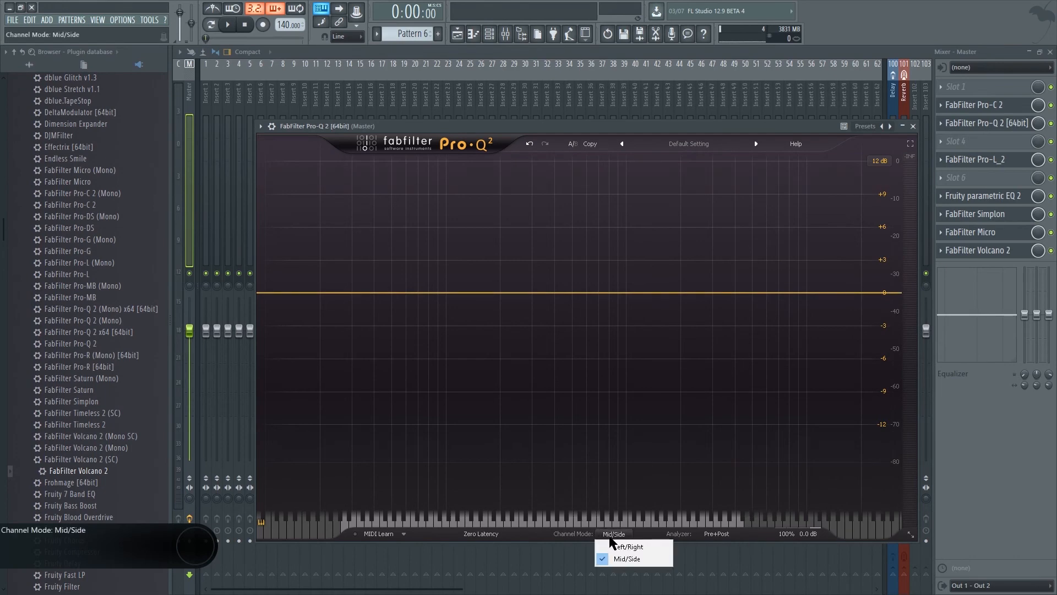
{"action": "left_click", "coordinate": [624, 548]}
- Load FabFilter Pro-Q 2 [64bit] into slot 4 of the master track and close its window
{"action": "left_click", "coordinate": [951, 142]}
{"action": "mouse_move", "coordinate": [946, 156]}
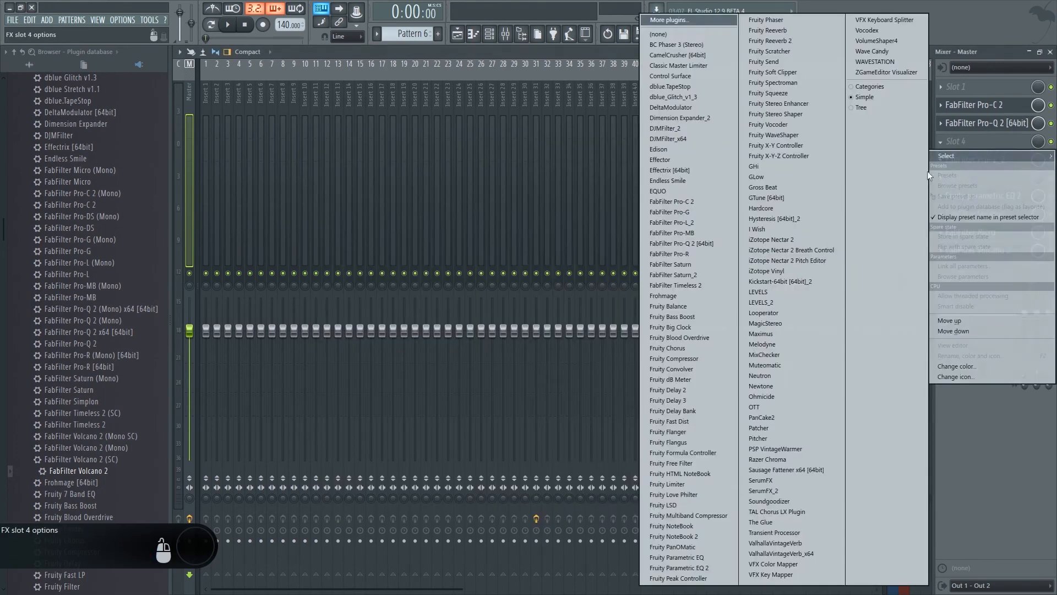
{"action": "left_click", "coordinate": [715, 244]}
{"action": "key", "text": "Escape"}
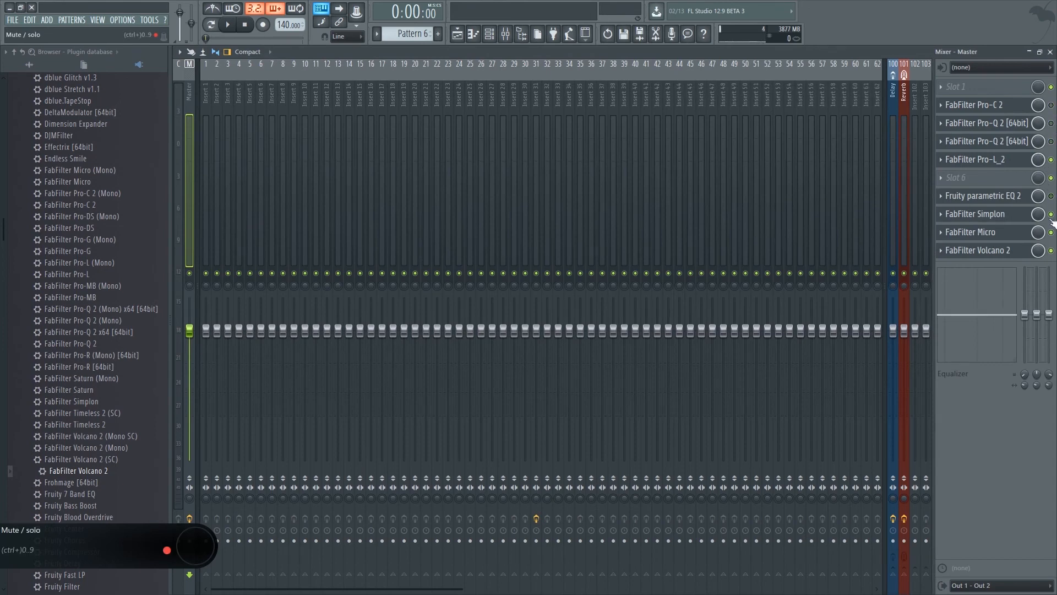
- Play the pattern briefly, then bypass the effects on Insert 31 and the master's Pro-L
{"action": "key", "text": "space"}
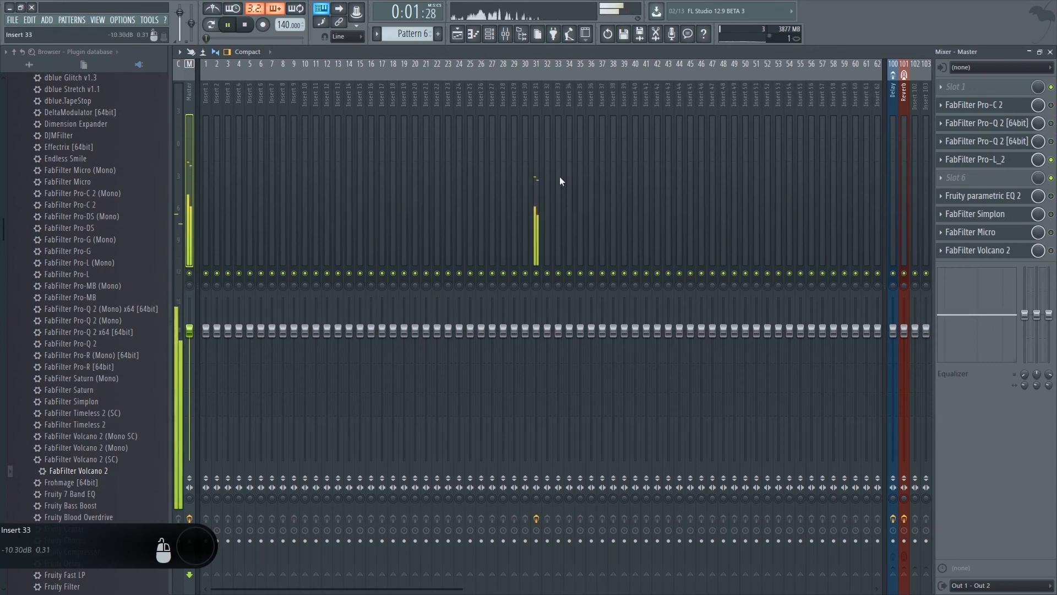
{"action": "left_click", "coordinate": [537, 183]}
{"action": "key", "text": "space"}
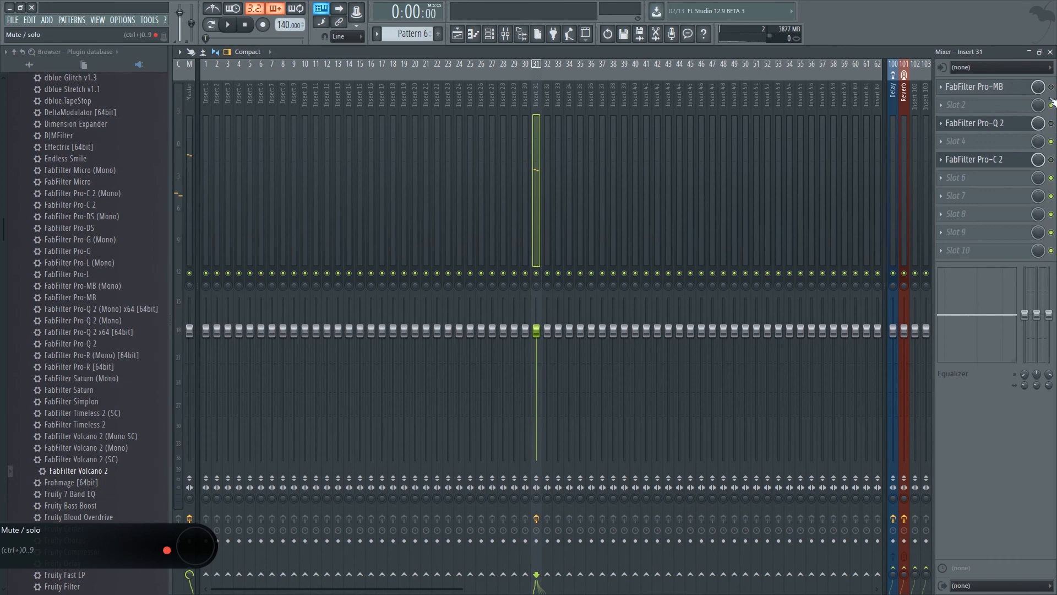
{"action": "left_click", "coordinate": [191, 124]}
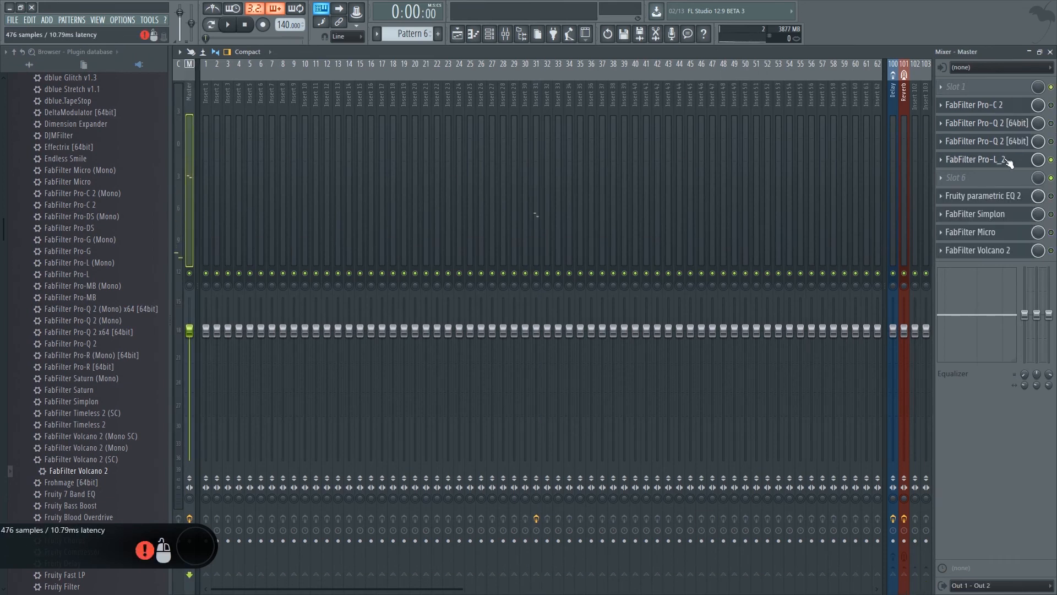
{"action": "left_click", "coordinate": [986, 159]}
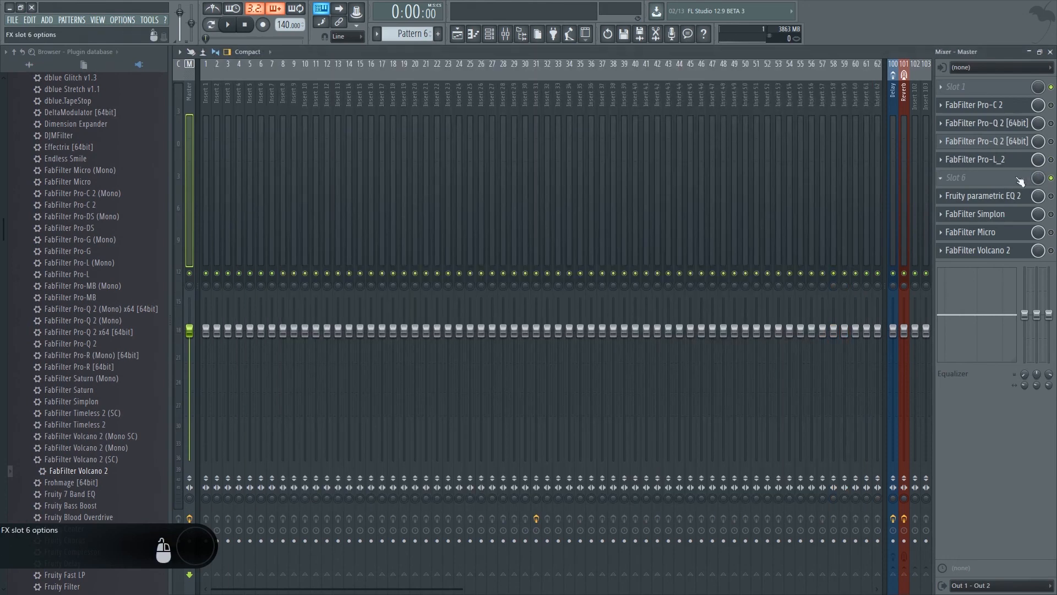
- Load FabFilter Pro-Q 2 [64bit] into slot 6 of the master track and play the pattern to view its spectrum
{"action": "left_click", "coordinate": [985, 178]}
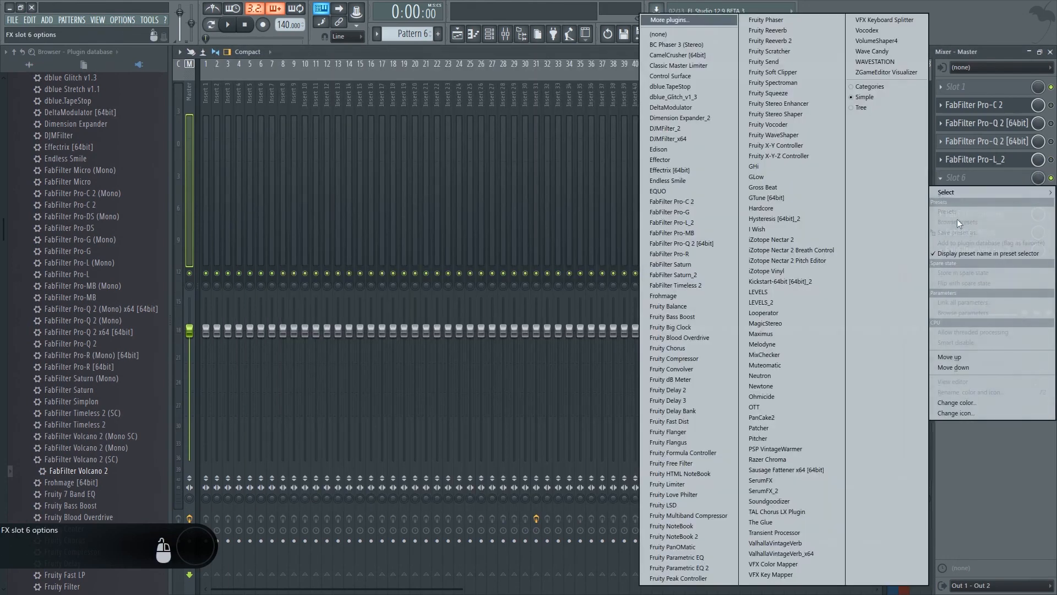
{"action": "left_click", "coordinate": [703, 243]}
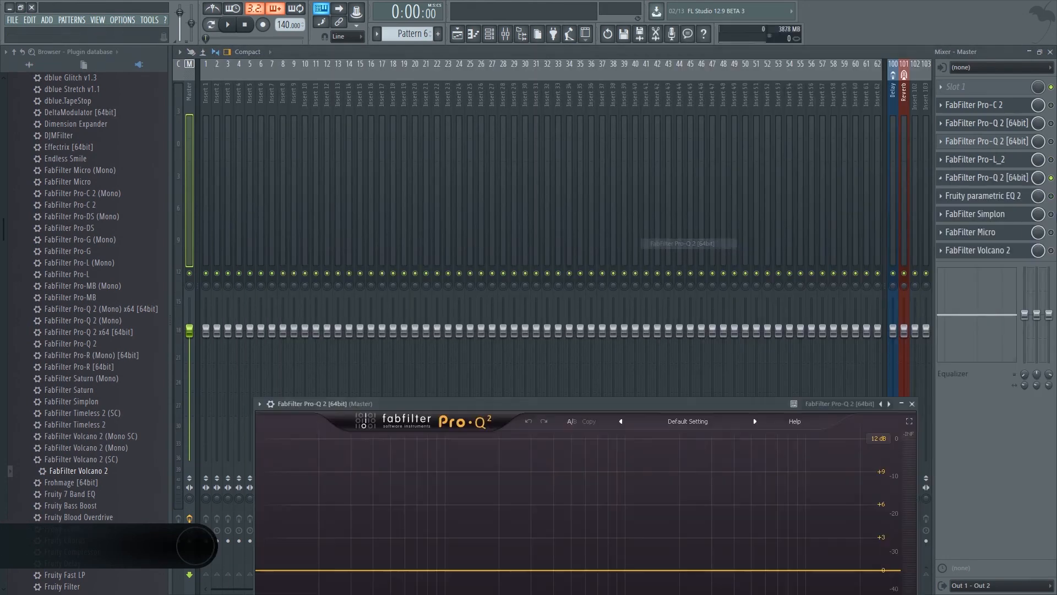
{"action": "left_click_drag", "start_coordinate": [632, 388], "coordinate": [619, 74]}
{"action": "key", "text": "space"}
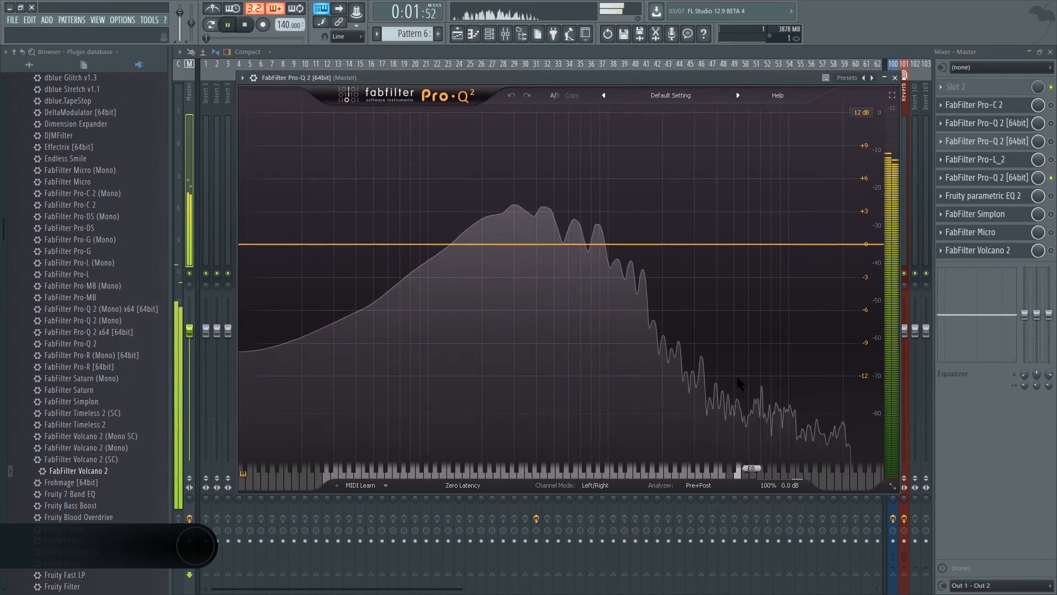
{"action": "key", "text": "space"}
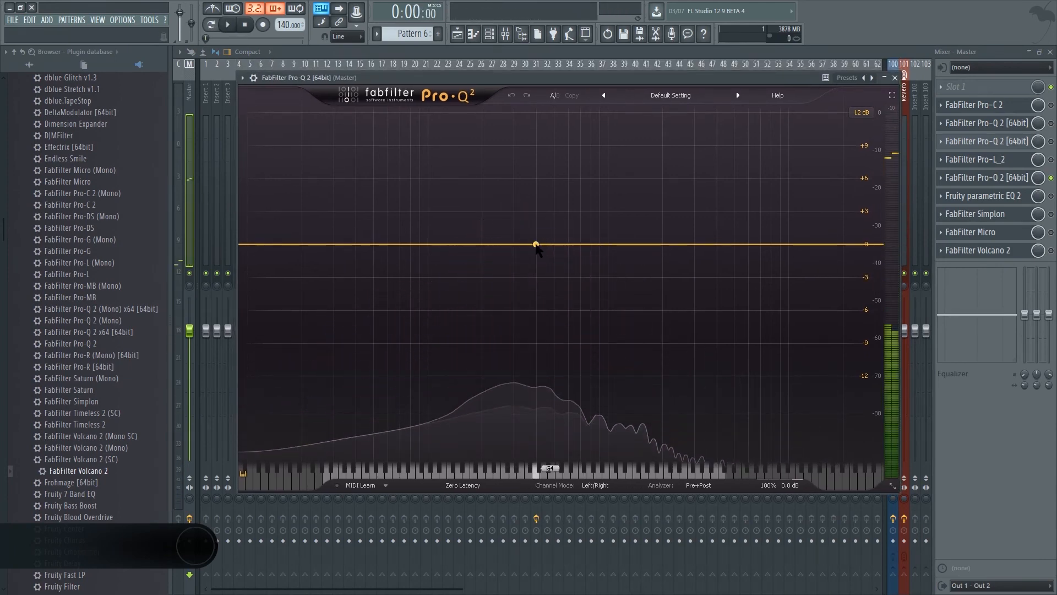
- Add a bell band at about 315 Hz in the slot 6 Pro-Q 2 and delete it again
{"action": "mouse_move", "coordinate": [534, 244]}
{"action": "left_mouse_down"}
{"action": "mouse_move", "coordinate": [530, 202]}
{"action": "mouse_move", "coordinate": [519, 246]}
{"action": "left_mouse_up"}
{"action": "right_click", "coordinate": [517, 244]}
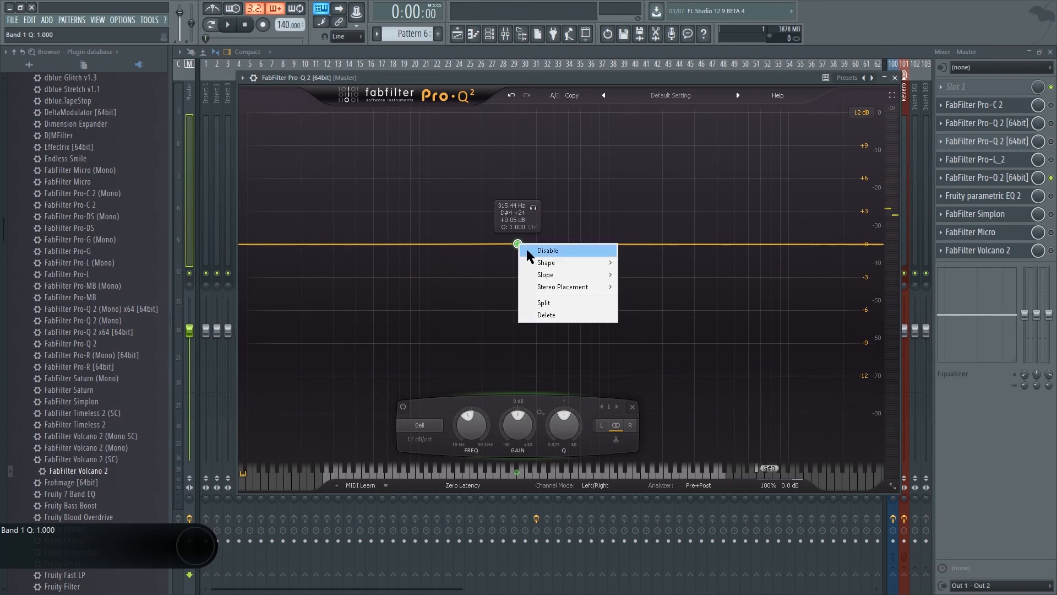
{"action": "left_click", "coordinate": [530, 251]}
{"action": "right_click", "coordinate": [518, 244]}
{"action": "left_click", "coordinate": [545, 316]}
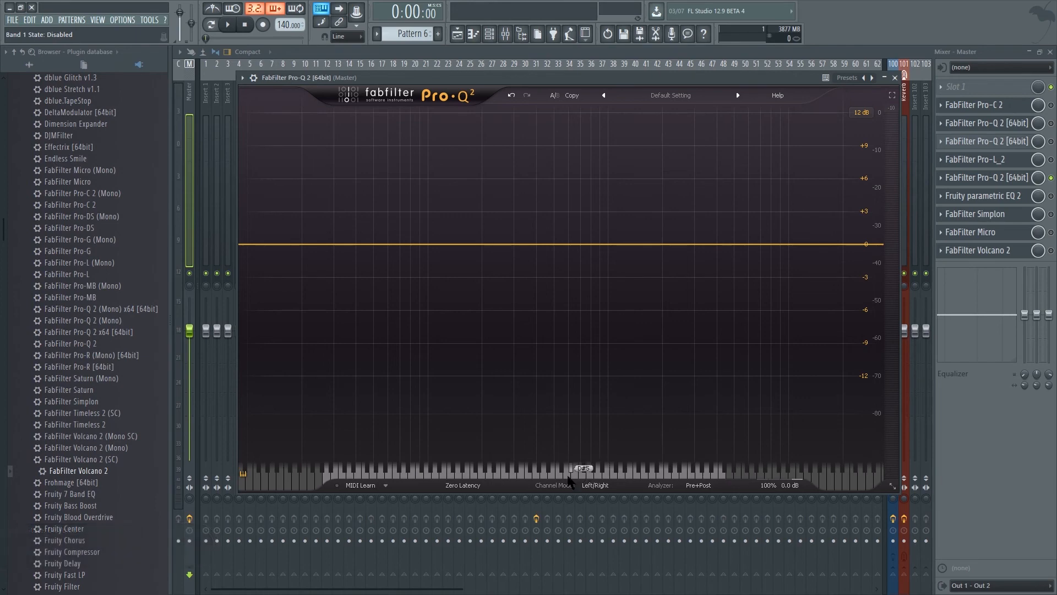
- Zoom in the frequency scale, add a bell cut of about -2.76 dB at about 394 Hz, and audition it
{"action": "left_click_drag", "start_coordinate": [524, 78], "coordinate": [503, 76]}
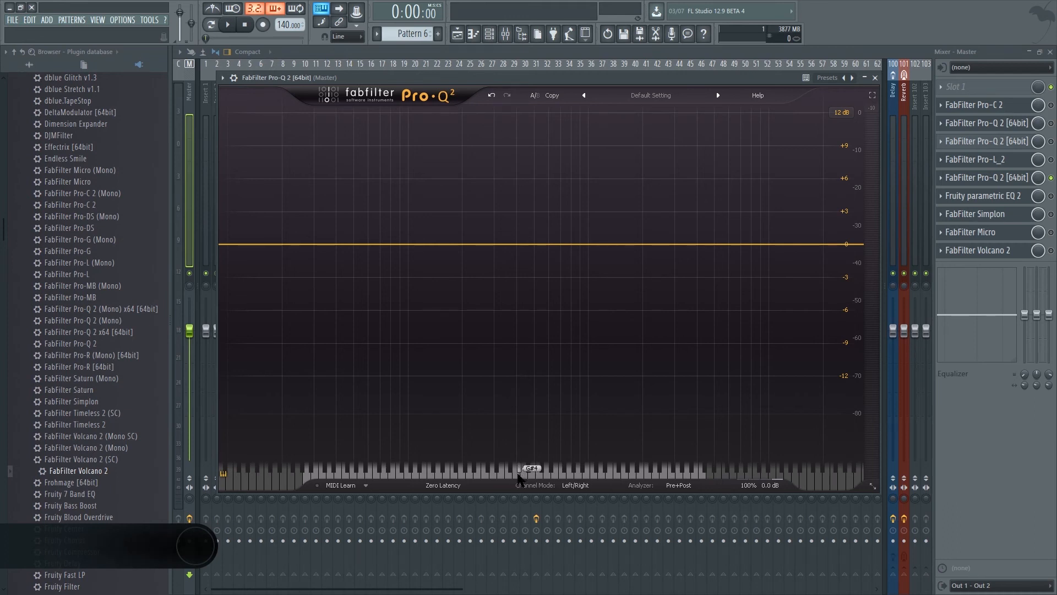
{"action": "left_click_drag", "start_coordinate": [517, 477], "coordinate": [515, 388]}
{"action": "left_click_drag", "start_coordinate": [517, 469], "coordinate": [516, 274]}
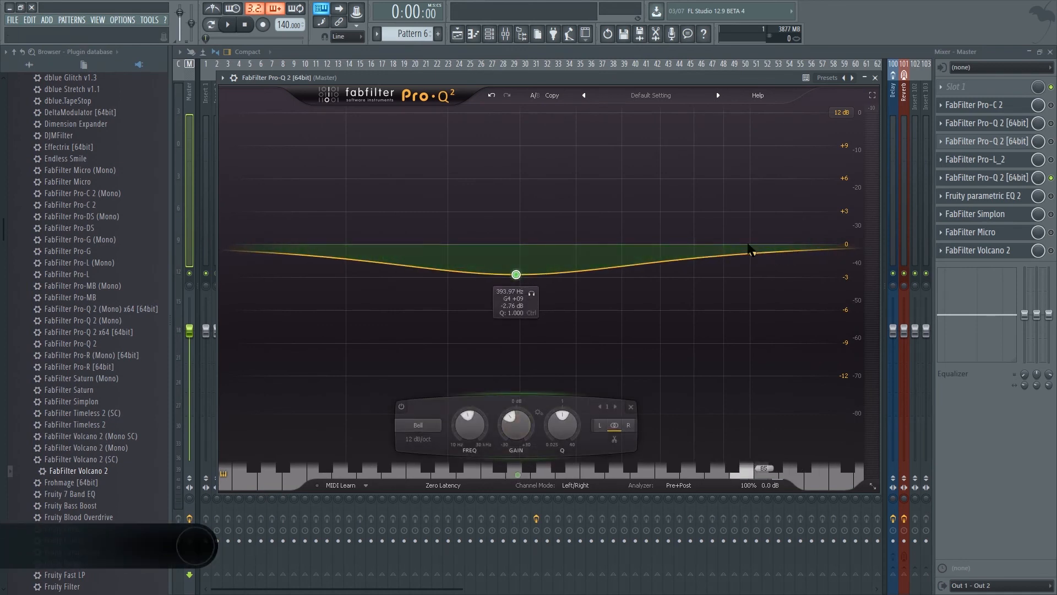
{"action": "left_click_drag", "start_coordinate": [638, 81], "coordinate": [631, 76]}
{"action": "key", "text": "space"}
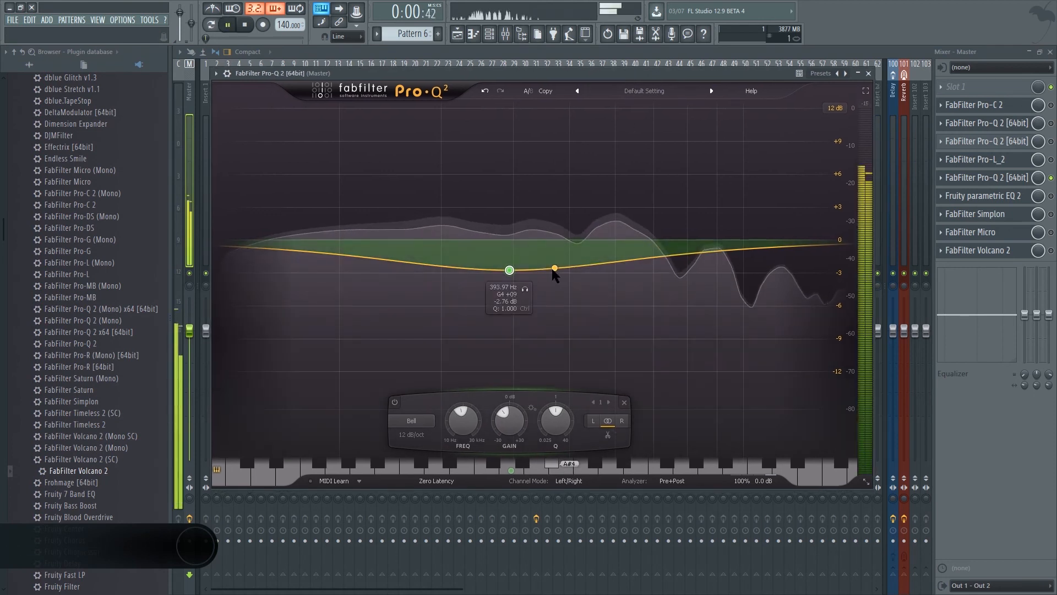
{"action": "key", "text": "space"}
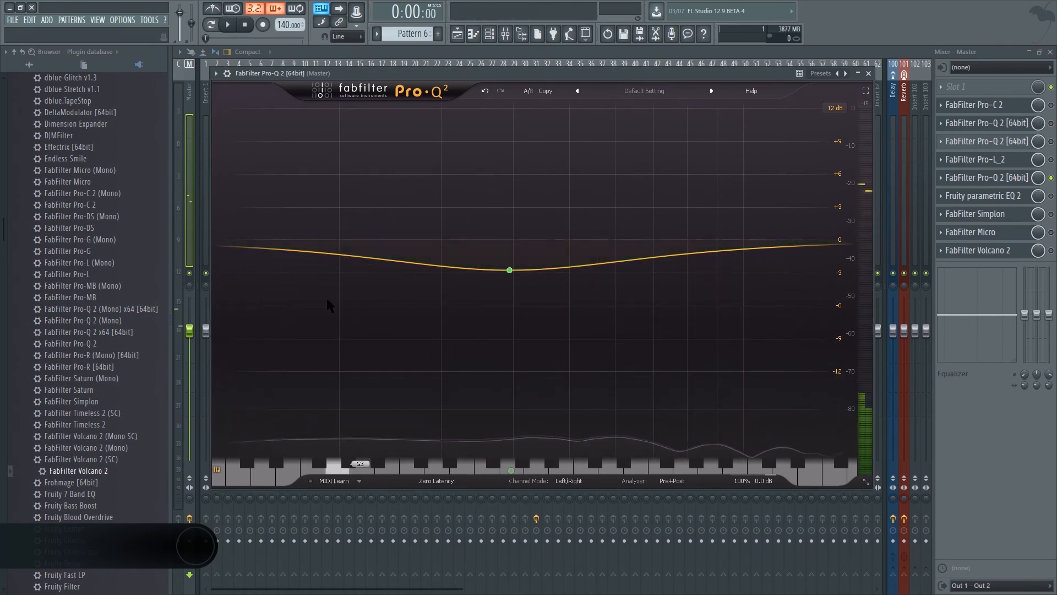
- Add a second bell band boosted about 2.26 dB with a Q of 1.490 and tune it to D5 at 587.33 Hz
{"action": "left_click_drag", "start_coordinate": [345, 254], "coordinate": [328, 214]}
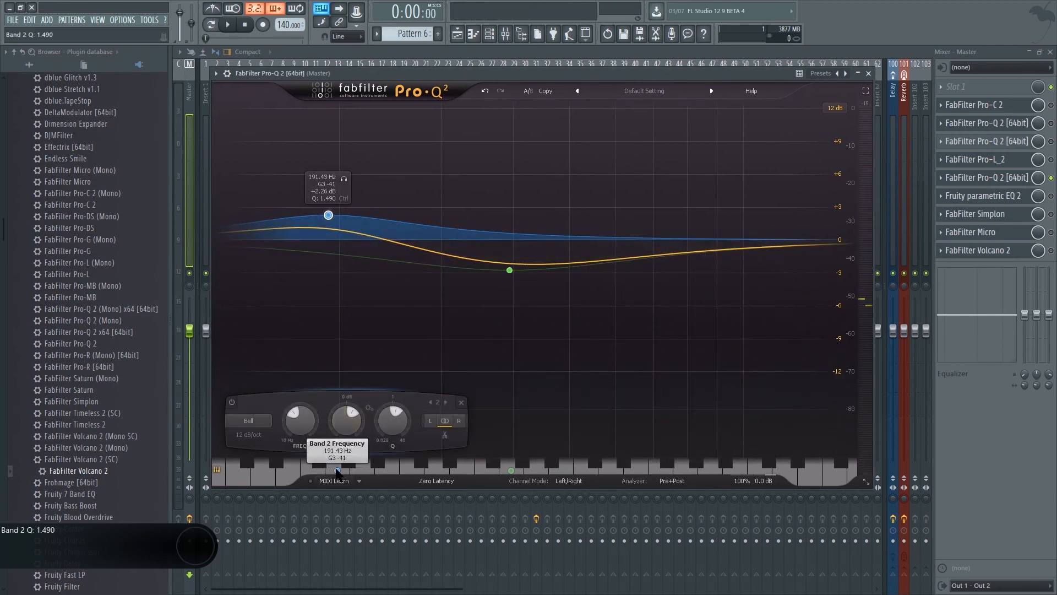
{"action": "mouse_move", "coordinate": [337, 471]}
{"action": "left_mouse_down"}
{"action": "mouse_move", "coordinate": [348, 472]}
{"action": "mouse_move", "coordinate": [302, 467]}
{"action": "mouse_move", "coordinate": [740, 471]}
{"action": "mouse_move", "coordinate": [611, 470]}
{"action": "left_mouse_up"}
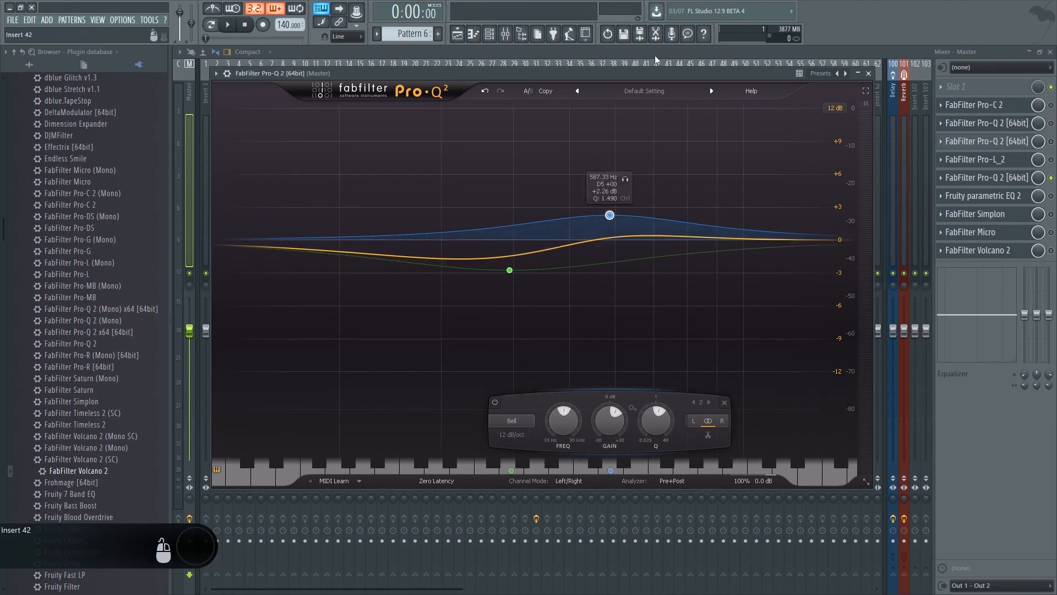
- Audition the pattern while moving the second bell band to a boost of about 1.76 dB and tuning it to A5 at 880.00 Hz
{"action": "key", "text": "space"}
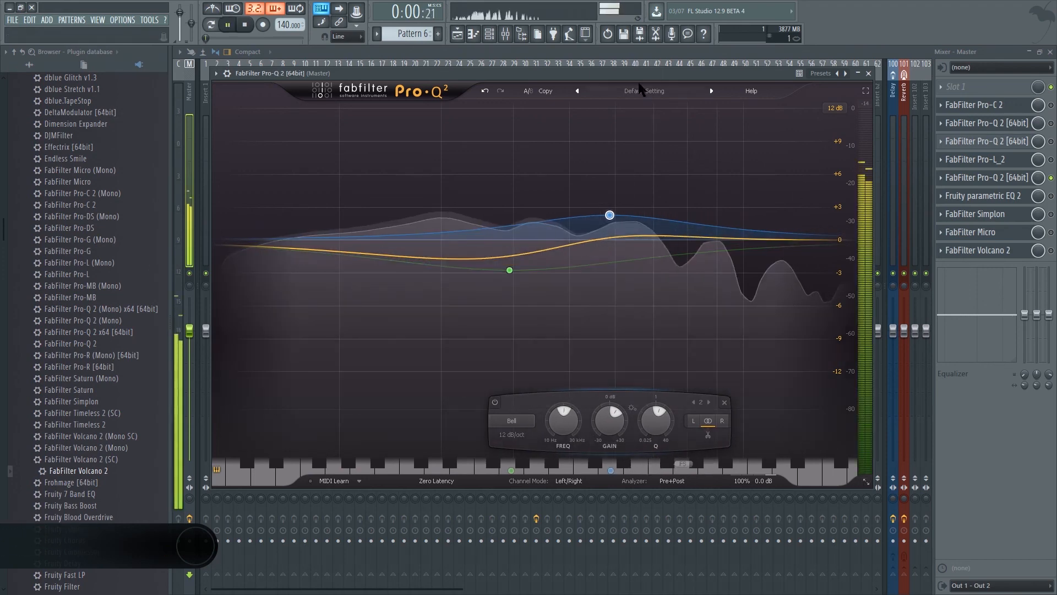
{"action": "key", "text": "space"}
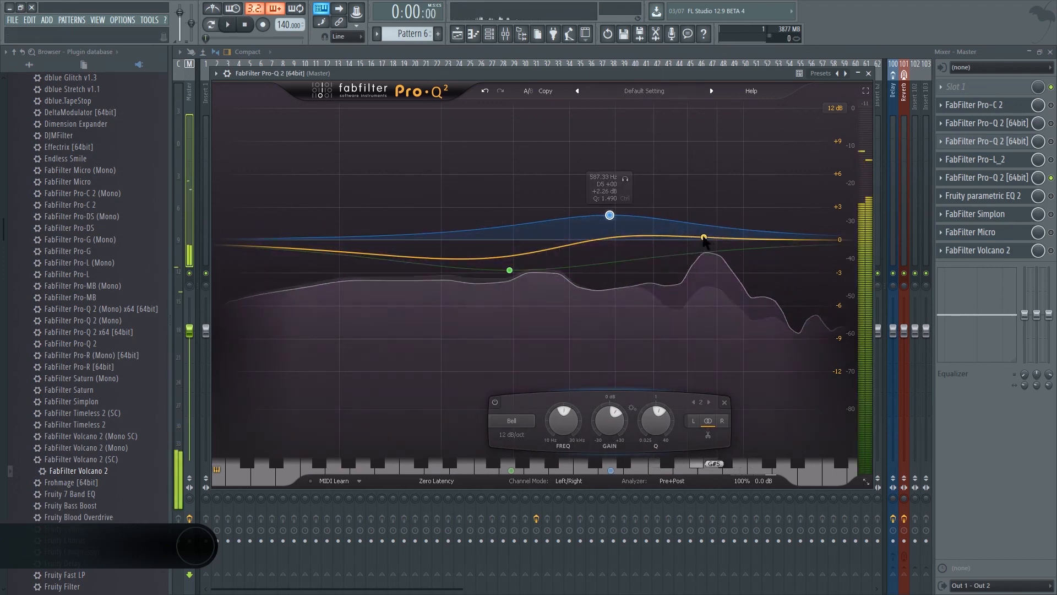
{"action": "left_click_drag", "start_coordinate": [609, 216], "coordinate": [717, 220]}
{"action": "key", "text": "space"}
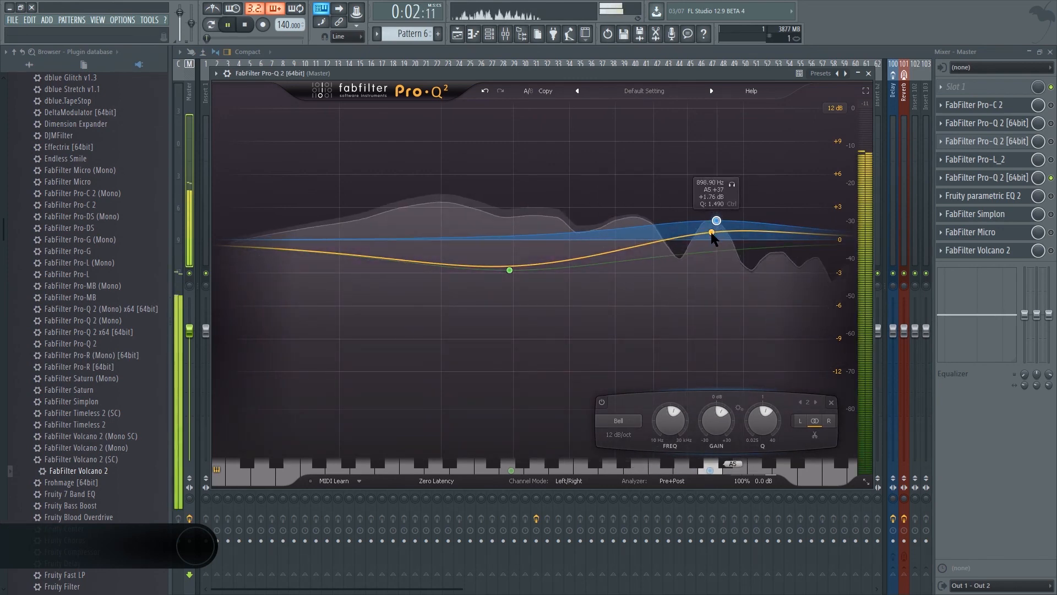
{"action": "left_click", "coordinate": [711, 471]}
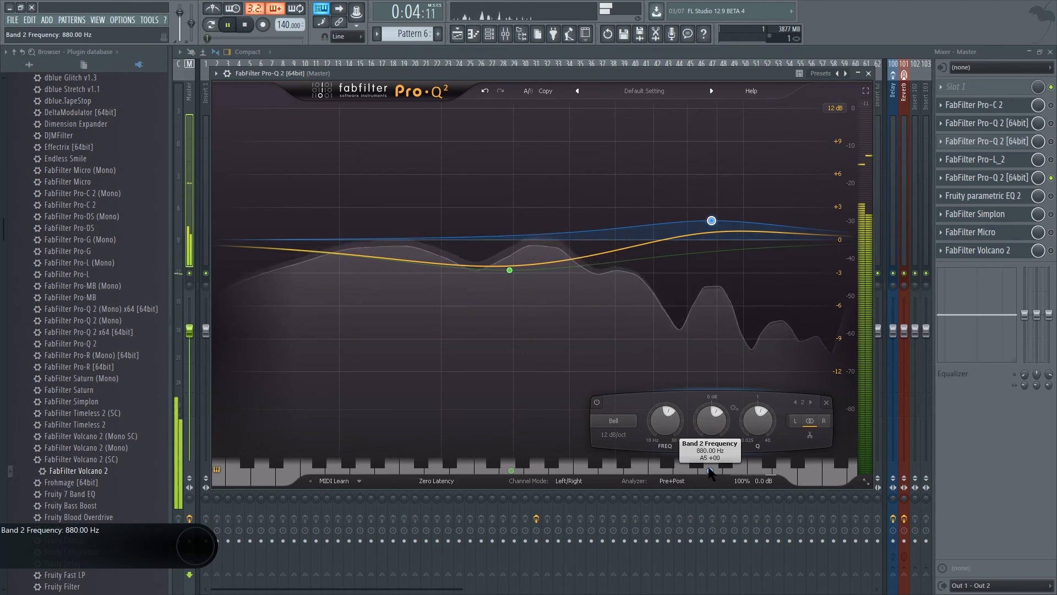
{"action": "key", "text": "space"}
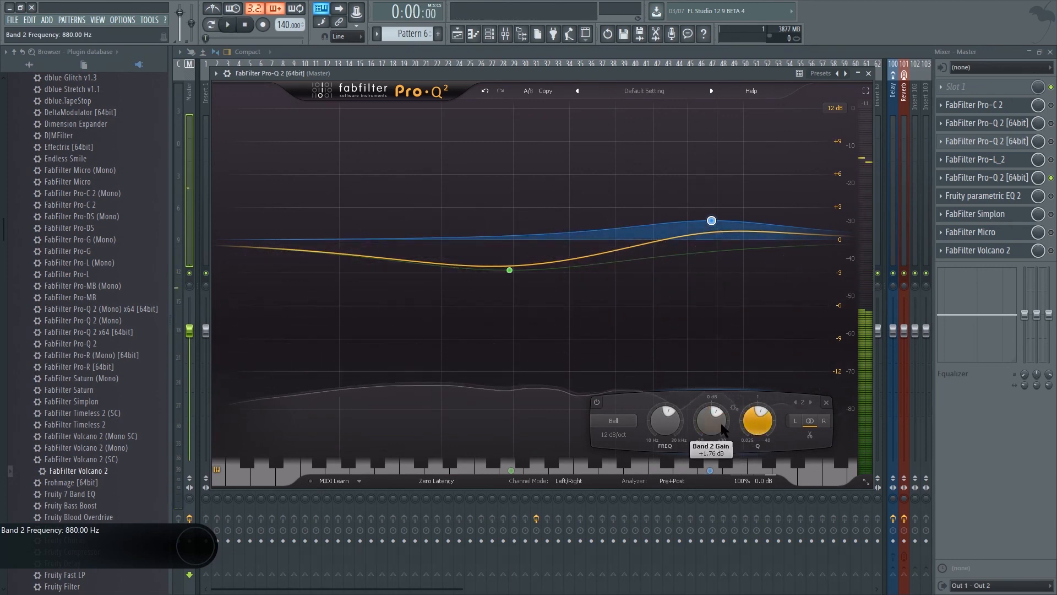
- Boost the A5 band to about 9.81 dB and narrow it to a Q of 21.852 while auditioning the pattern
{"action": "left_click_drag", "start_coordinate": [717, 437], "coordinate": [714, 374]}
{"action": "key", "text": "space"}
{"action": "left_click_drag", "start_coordinate": [715, 431], "coordinate": [714, 468]}
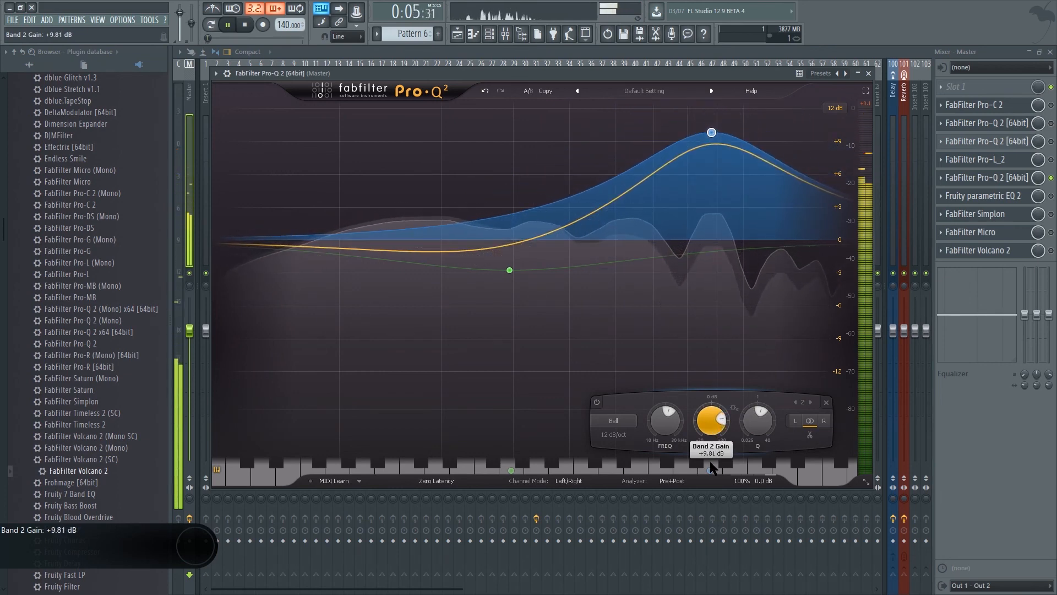
{"action": "key", "text": "space"}
{"action": "scroll", "coordinate": [713, 137], "scroll_direction": "up", "scroll_amount": 8}
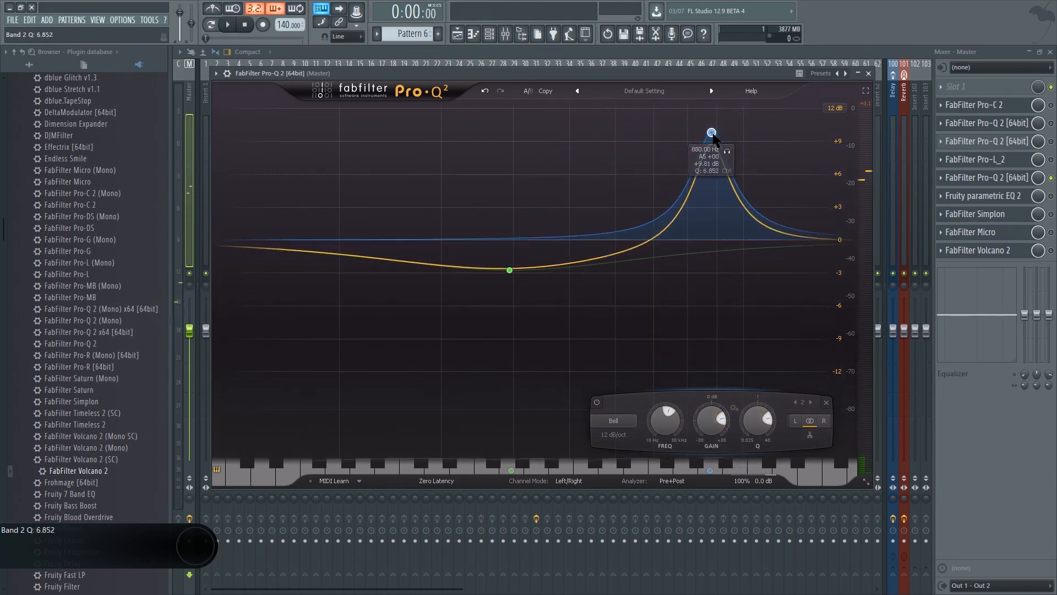
{"action": "key", "text": "space"}
{"action": "scroll", "coordinate": [714, 137], "scroll_direction": "up", "scroll_amount": 2}
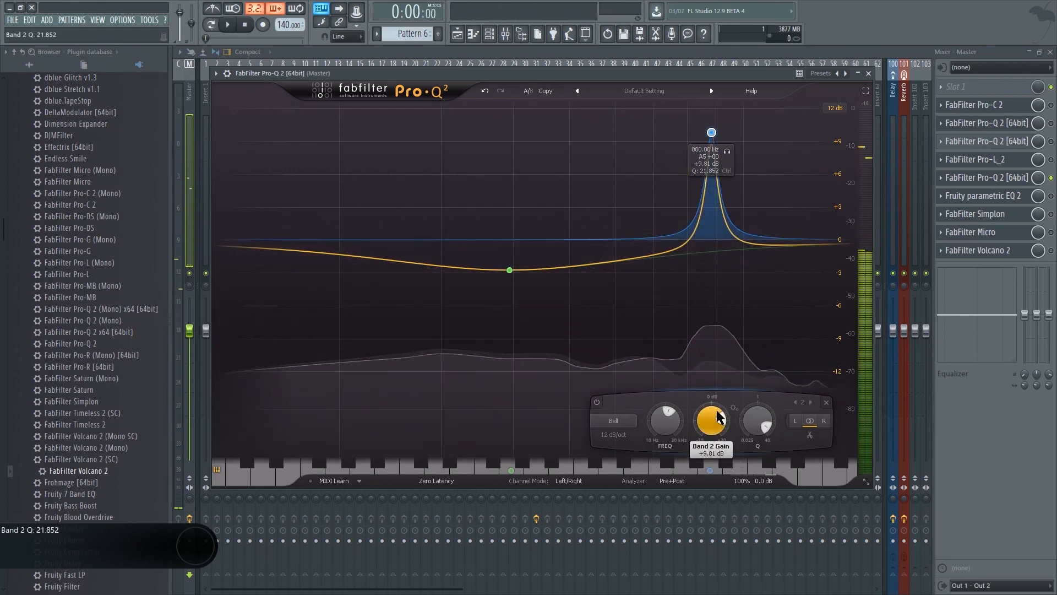
- Turn the narrow A5 band into a deep cut below -12 dB, audition it, and stop playback
{"action": "left_click_drag", "start_coordinate": [712, 420], "coordinate": [743, 449]}
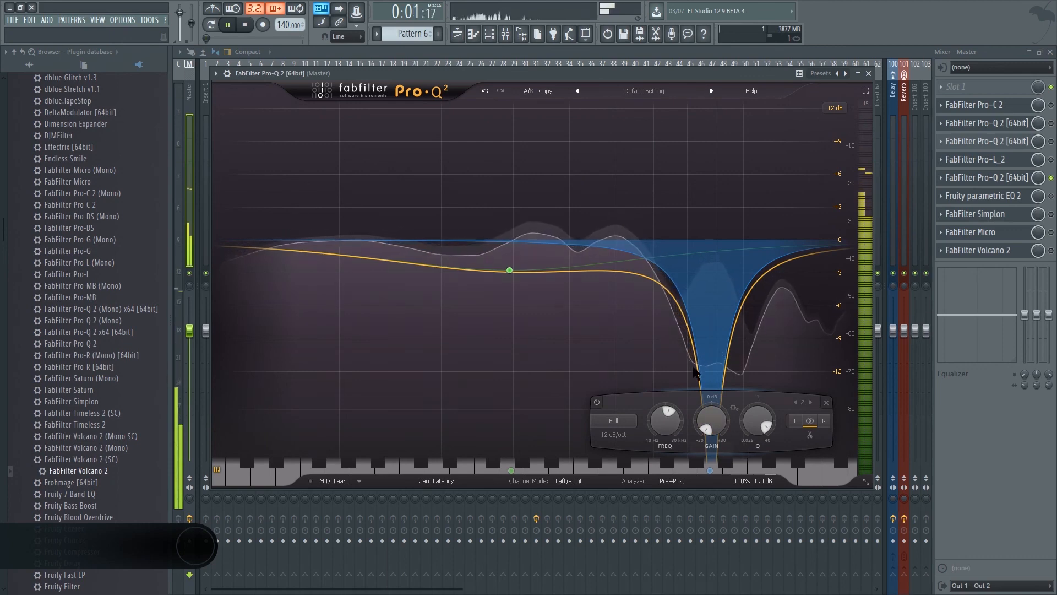
{"action": "left_click_drag", "start_coordinate": [597, 74], "coordinate": [583, 72]}
{"action": "key", "text": "space"}
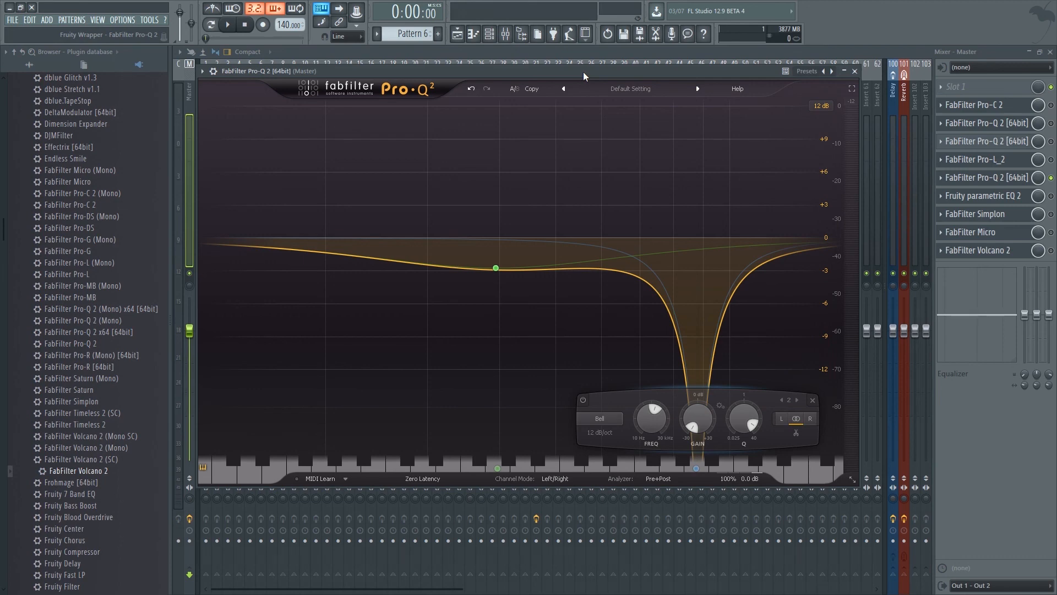
- In the playlist, slice the SATELLITES - PIANO clip around the quiet gap at about bars 26 to 28 and delete the middle piece
{"action": "left_click", "coordinate": [554, 56]}
{"action": "left_click", "coordinate": [458, 36]}
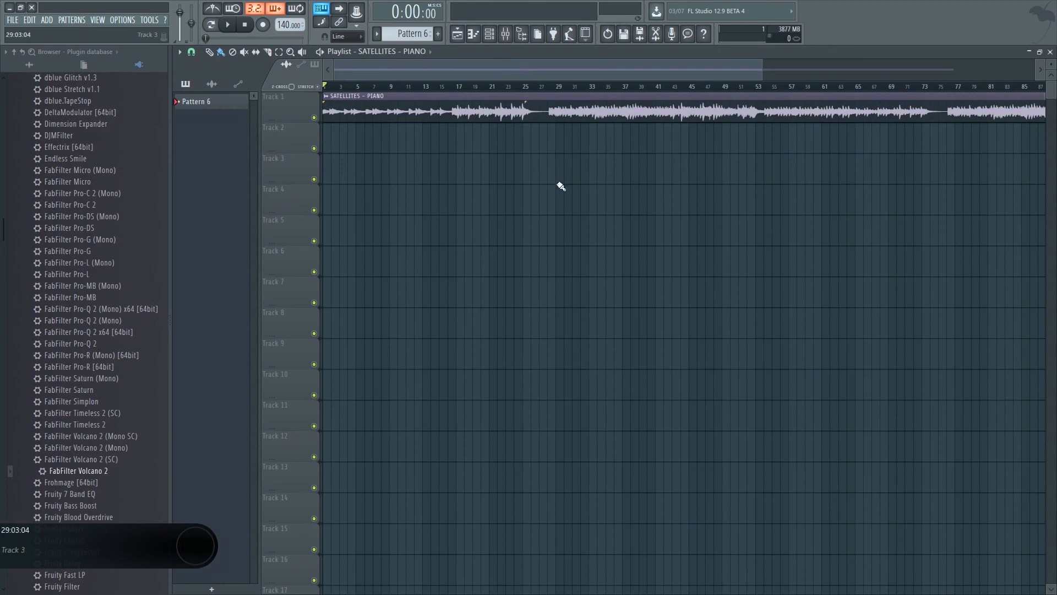
{"action": "left_click_drag", "start_coordinate": [531, 180], "coordinate": [531, 112]}
{"action": "left_click_drag", "start_coordinate": [549, 180], "coordinate": [549, 113]}
{"action": "right_click", "coordinate": [546, 115]}
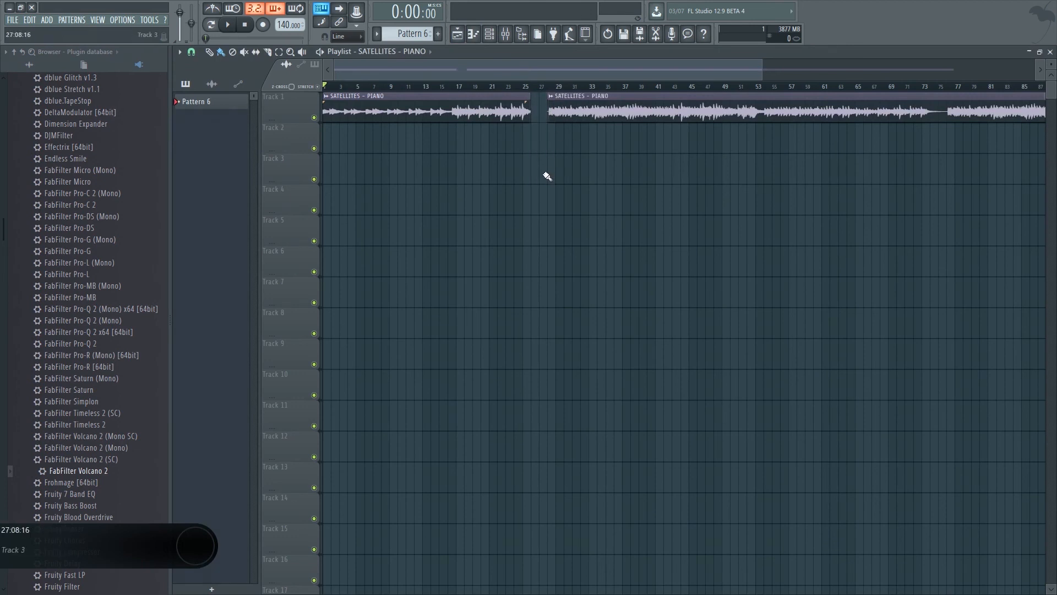
- Undo the deletion of the piano clip's middle piece in the playlist
{"action": "key", "text": "ctrl+z"}
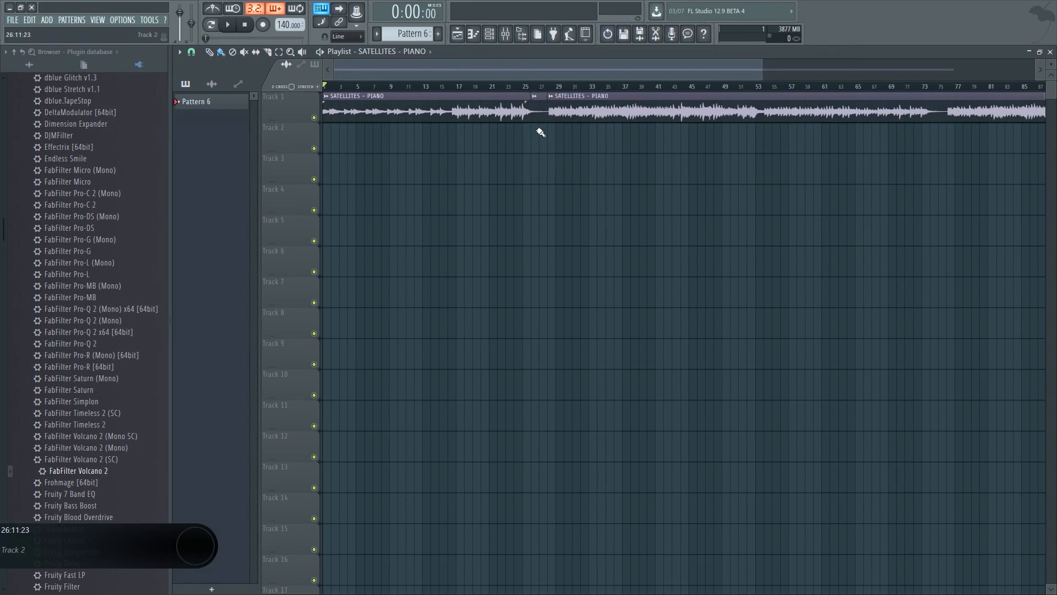
{"action": "scroll", "coordinate": [543, 88], "scroll_direction": "up", "scroll_amount": 5}
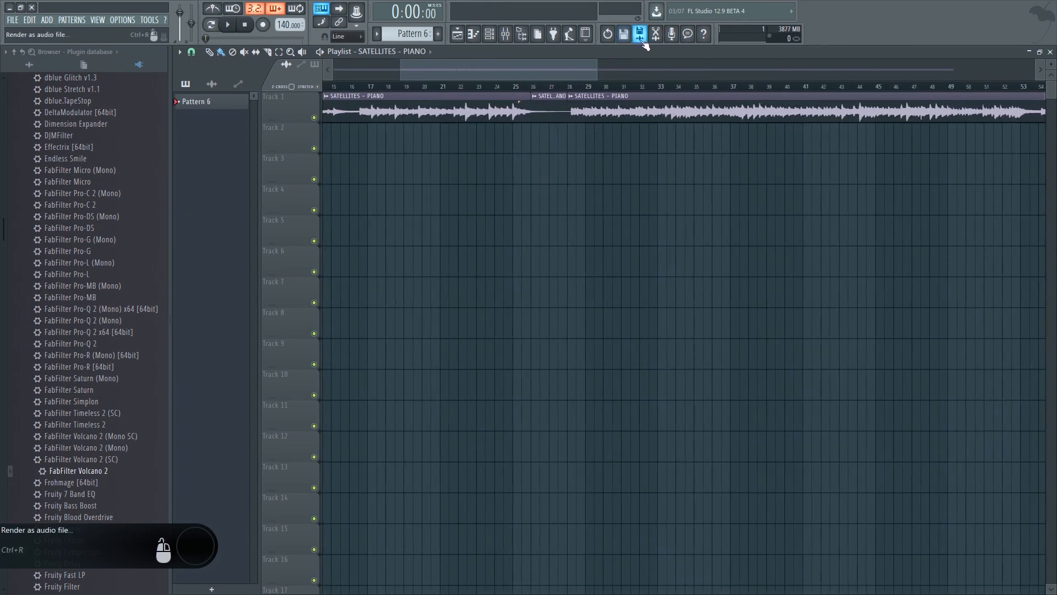
{"action": "key", "text": "ctrl+z"}
{"action": "key", "text": "ctrl+z"}
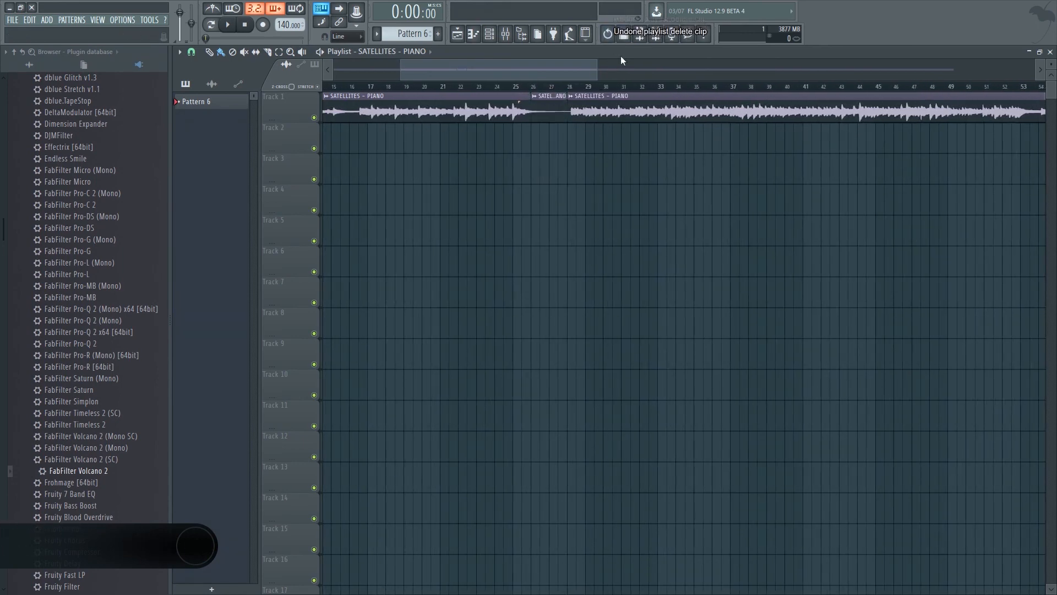
- Open the master track's slot 4 Pro-Q 2 from the mixer and add a bell band boosted about 2.56 dB at about 95 Hz
{"action": "left_click", "coordinate": [505, 34]}
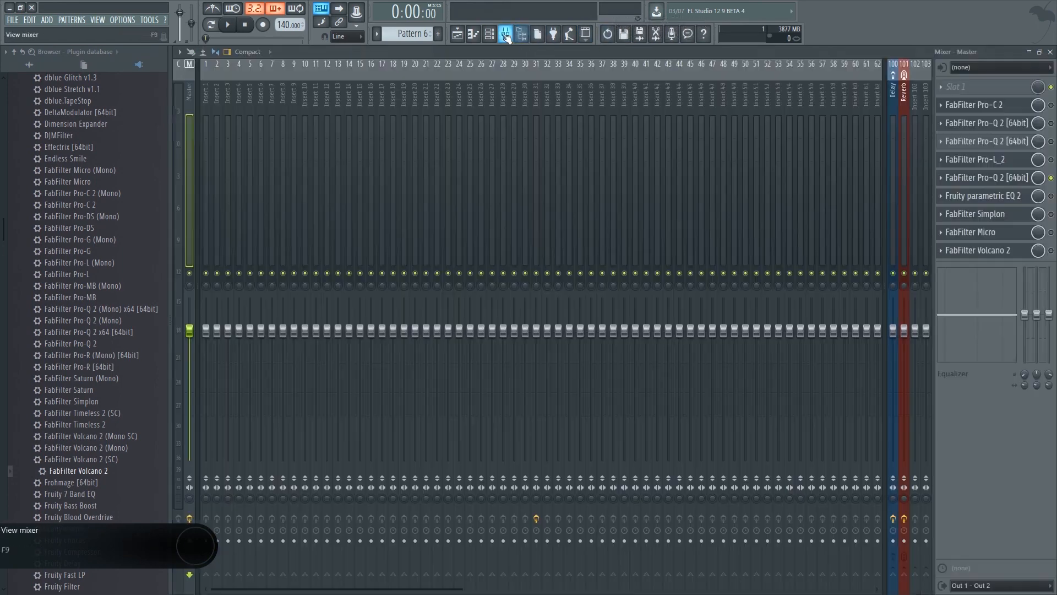
{"action": "left_click", "coordinate": [1016, 142]}
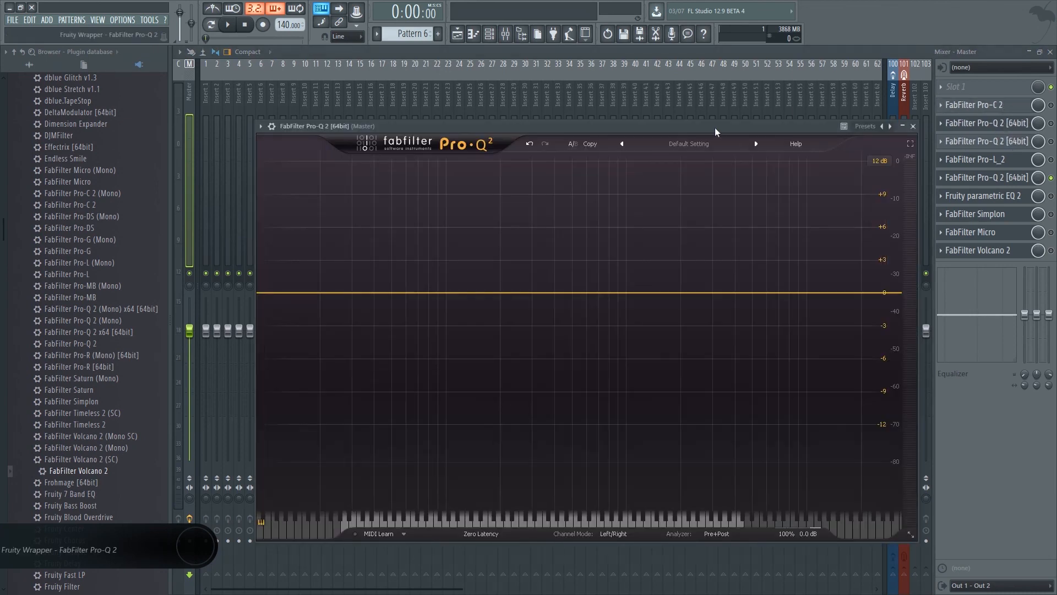
{"action": "left_click_drag", "start_coordinate": [556, 279], "coordinate": [372, 251]}
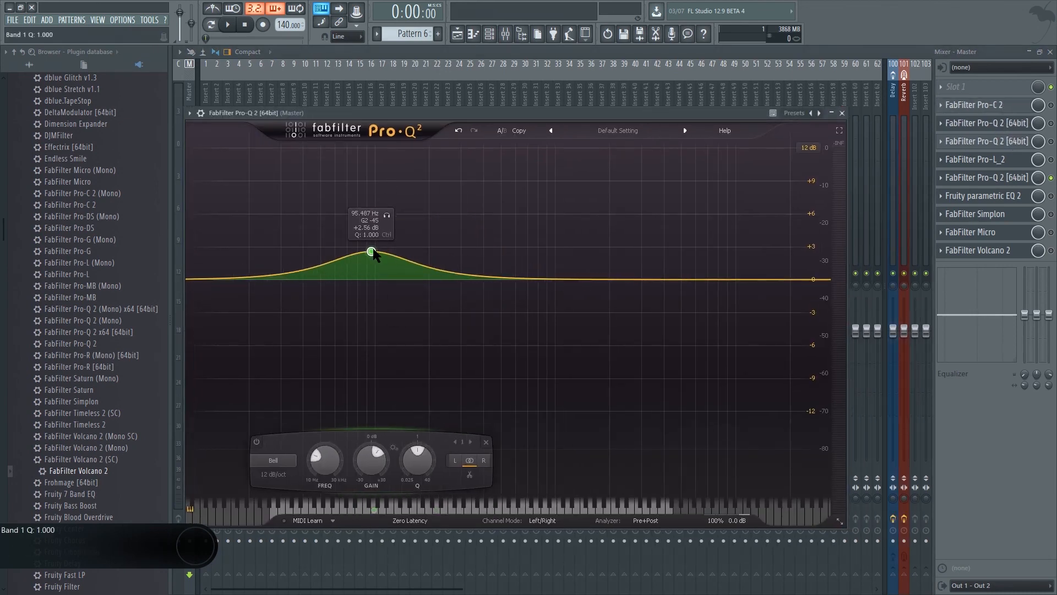
- Try the DAW's undo on the new band, and use Pro-Q 2's own history to undo, redo and undo it again
{"action": "key", "text": "ctrl+z"}
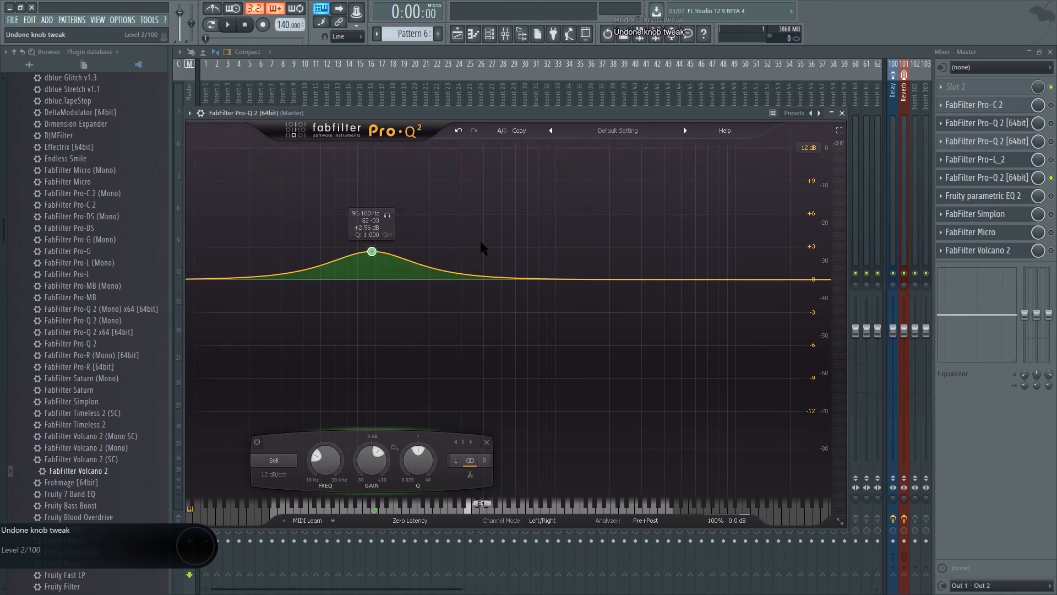
{"action": "left_click_drag", "start_coordinate": [496, 114], "coordinate": [498, 79]}
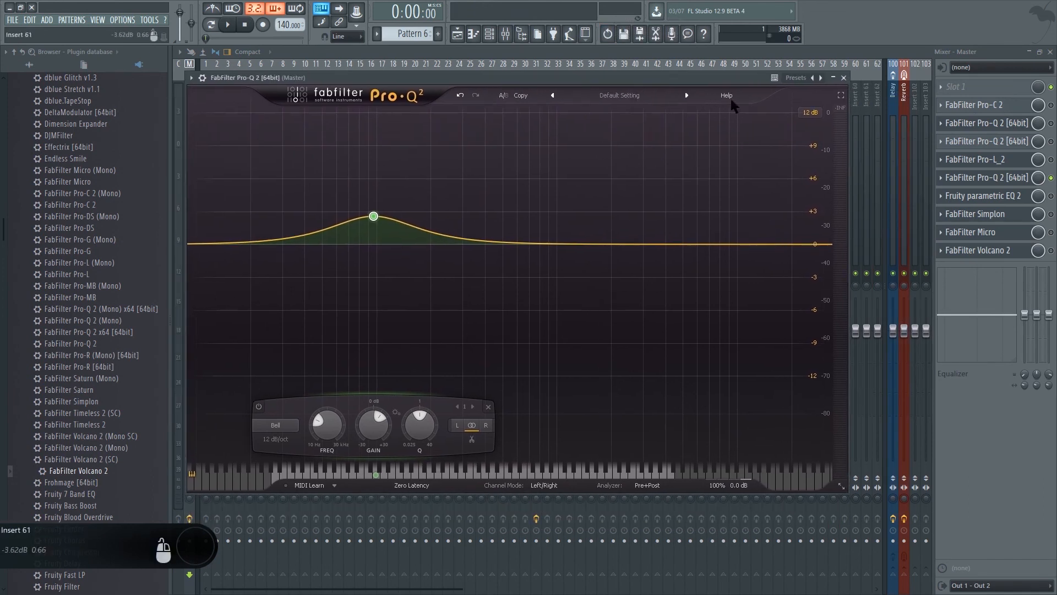
{"action": "left_click", "coordinate": [461, 95]}
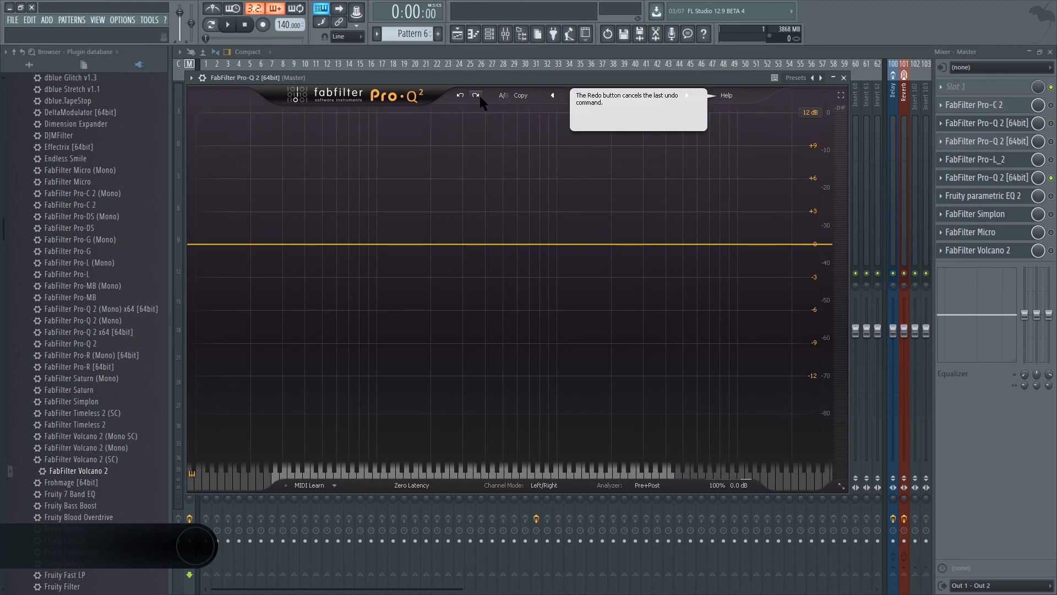
{"action": "left_click", "coordinate": [476, 95]}
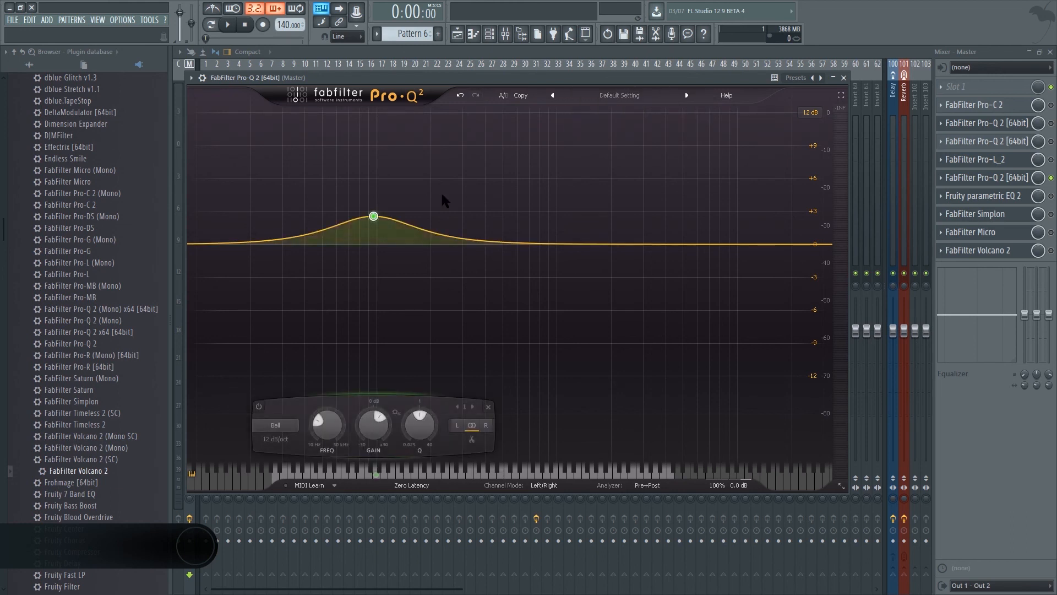
{"action": "left_click", "coordinate": [460, 95]}
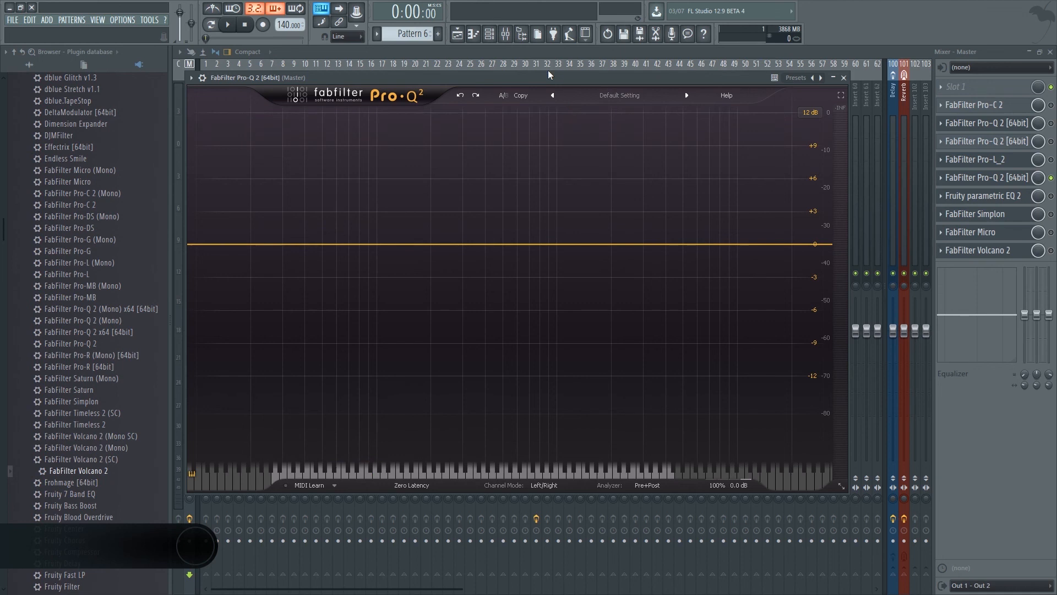